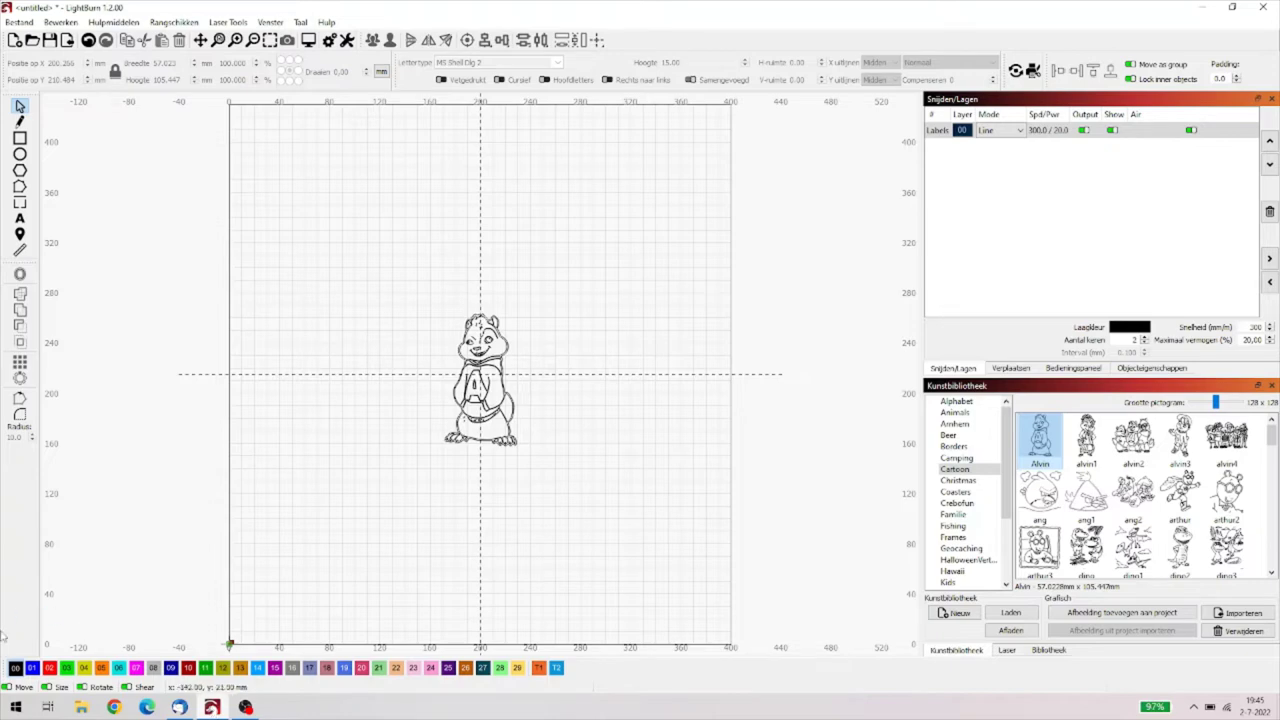
click(328, 22)
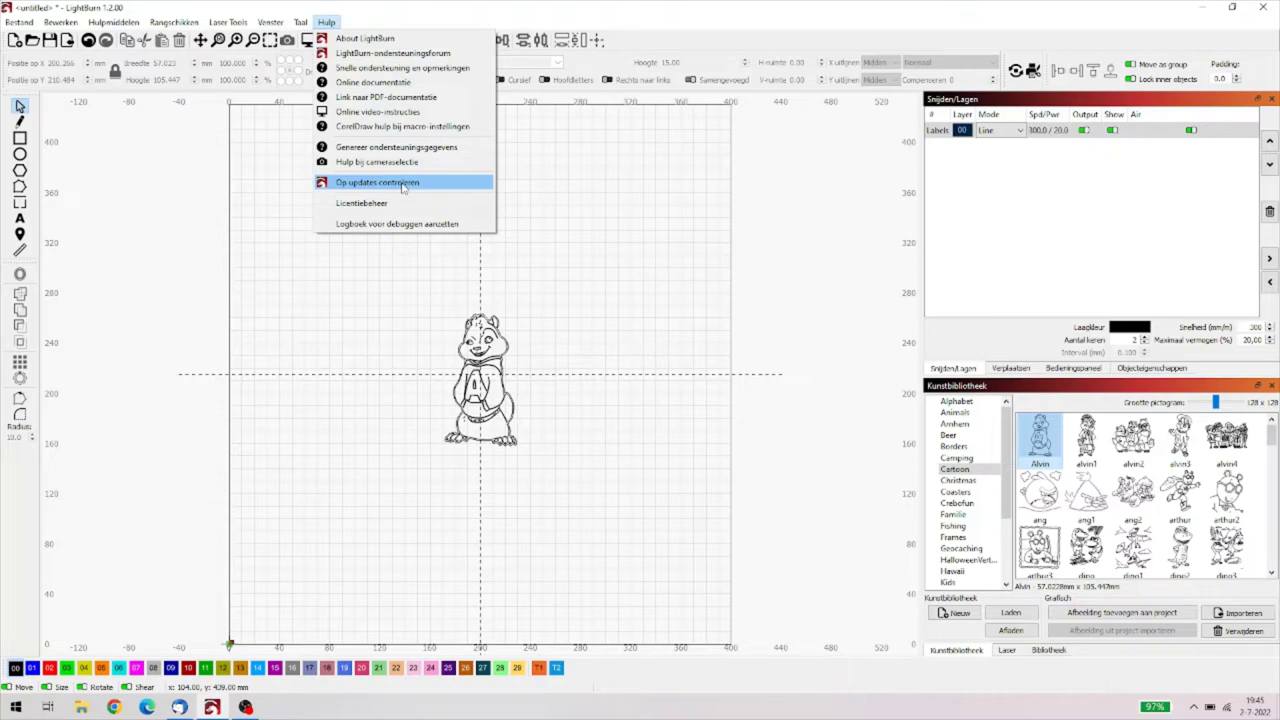
click(612, 206)
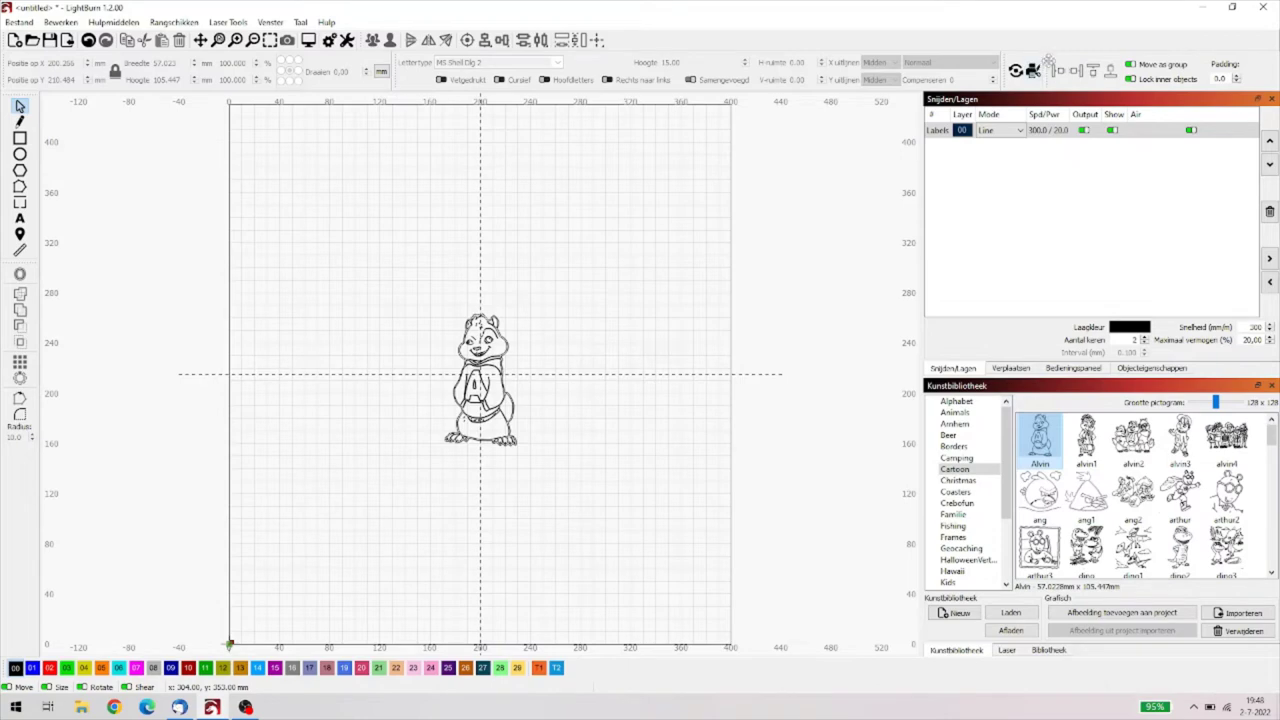
mouse_move(1049, 62)
mouse_down()
mouse_move(1040, 96)
mouse_move(1050, 64)
mouse_up()
- Dock the chipmunk drawing against the left, bottom, top and right edges of the work area, and move it back near the centre
drag(410, 278, 582, 478)
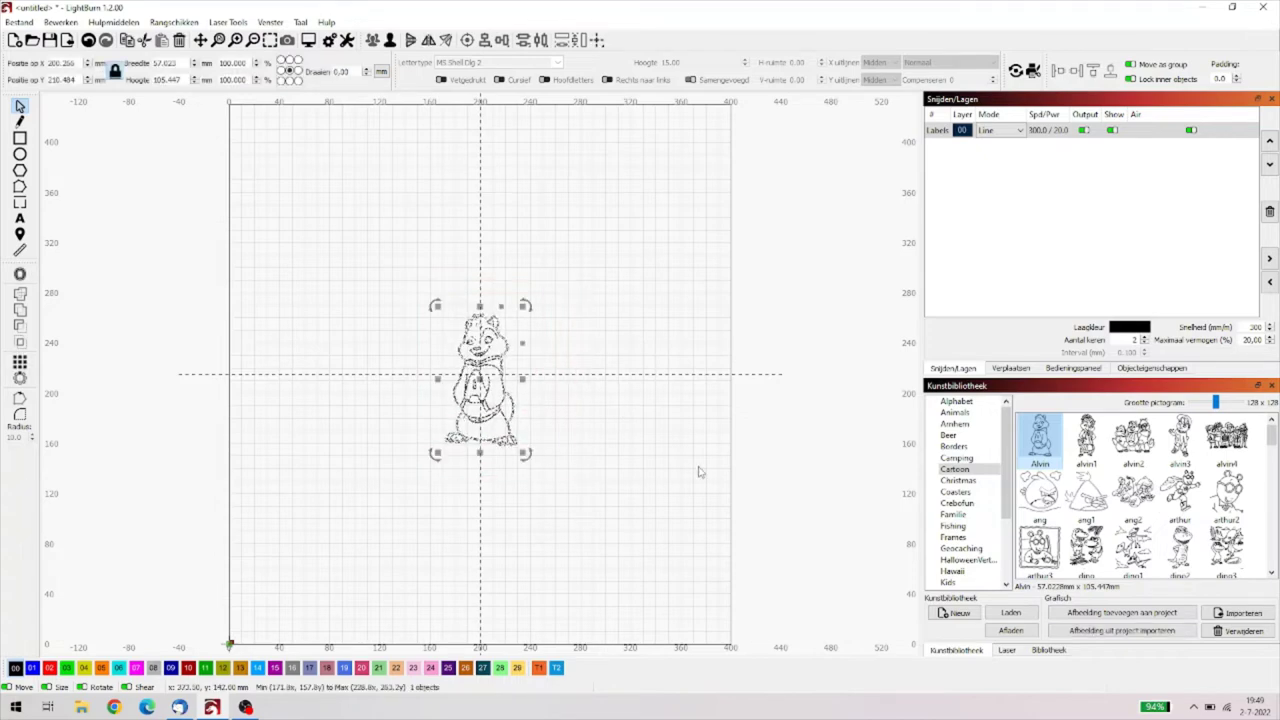
click(975, 131)
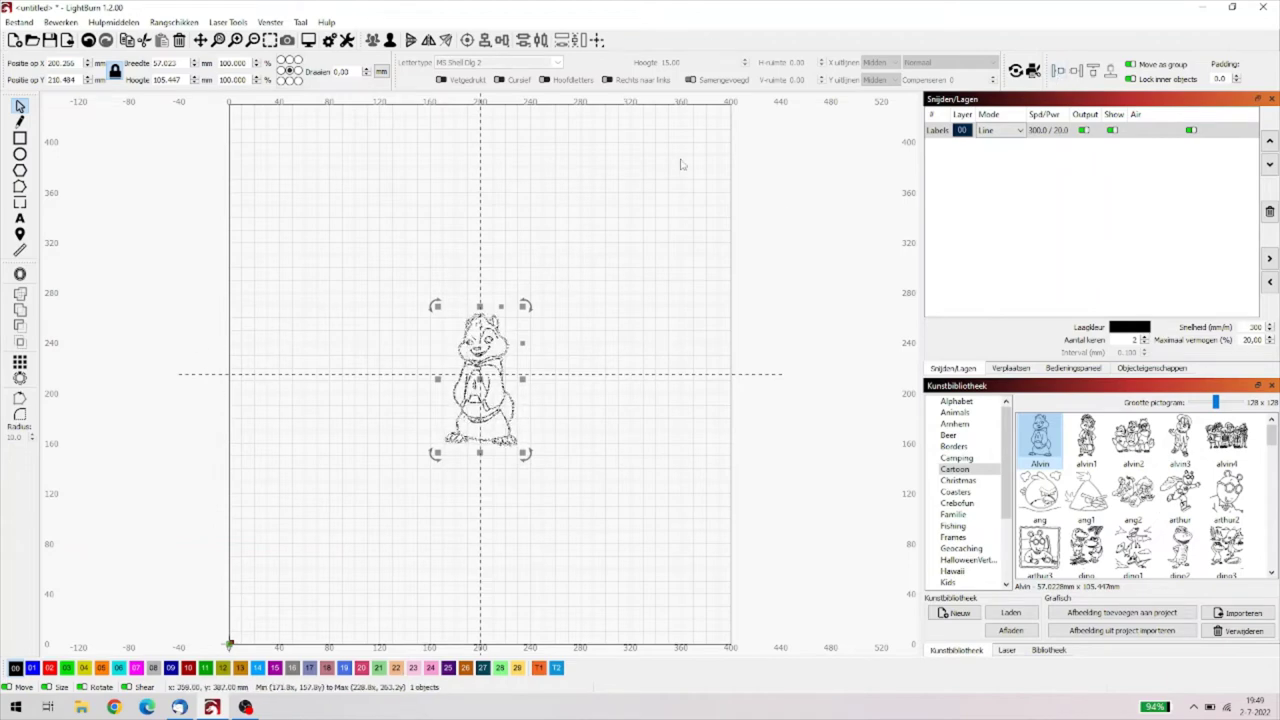
click(1057, 71)
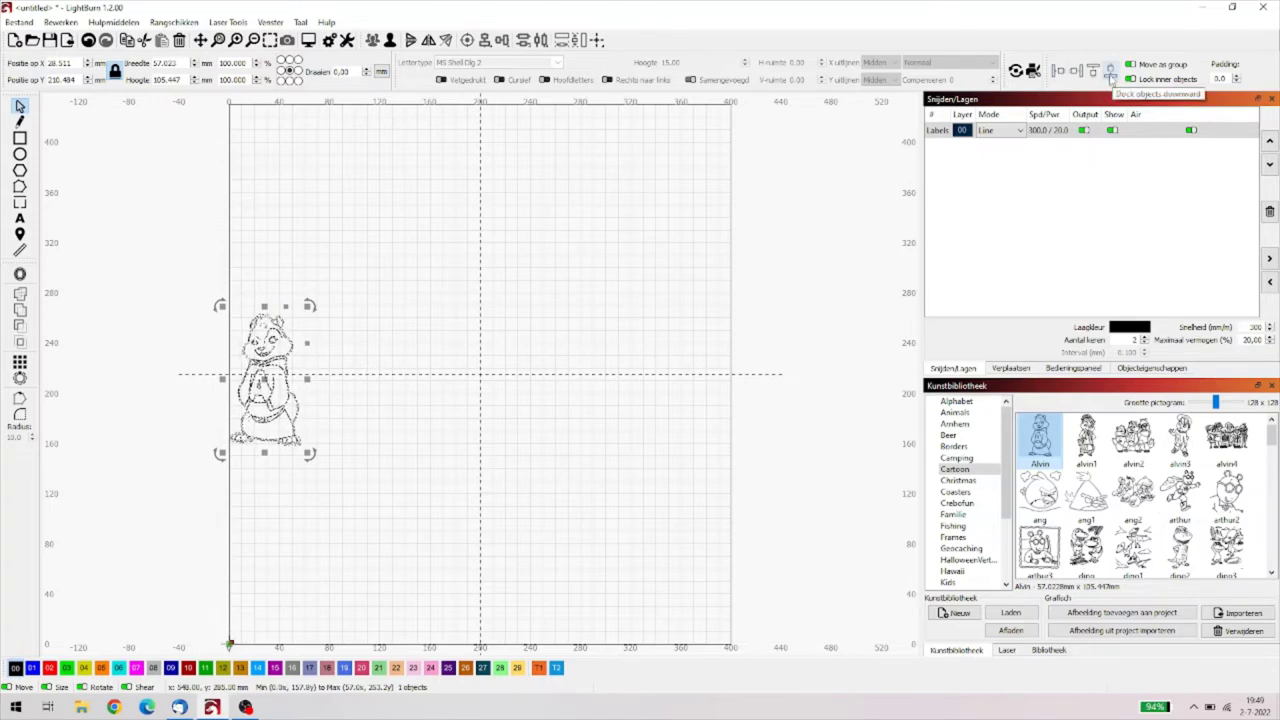
click(1110, 71)
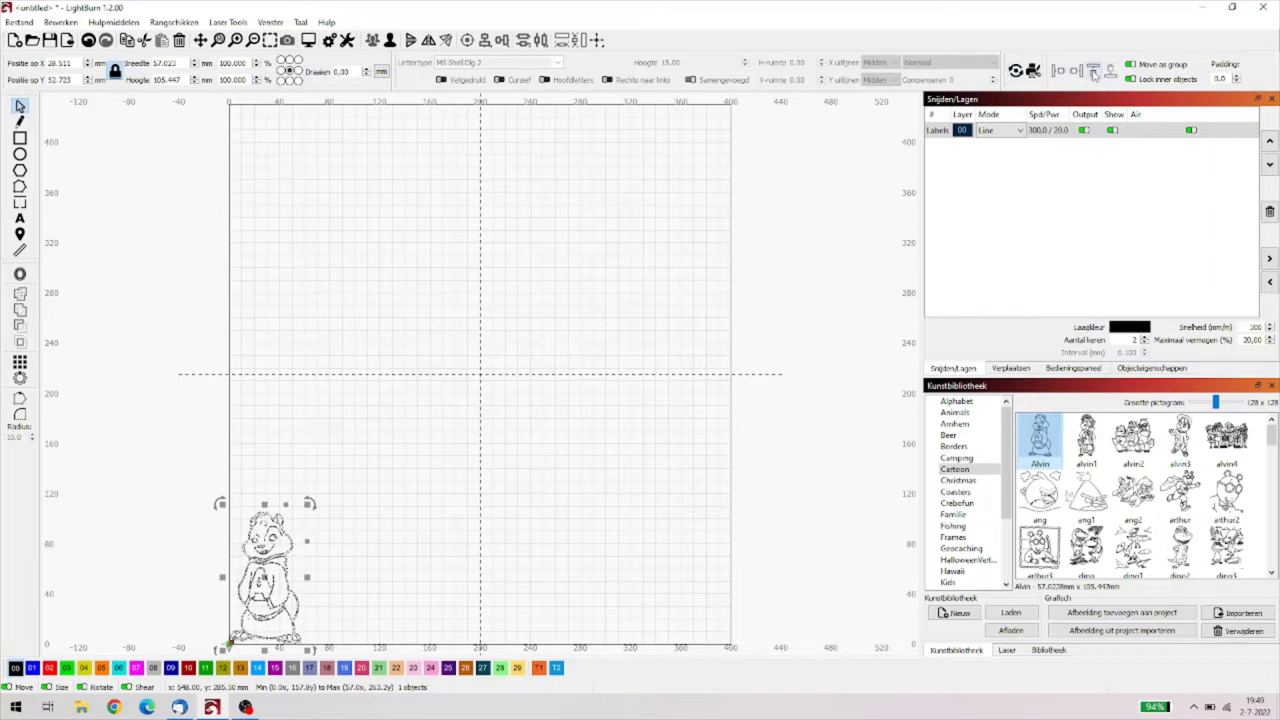
click(1094, 72)
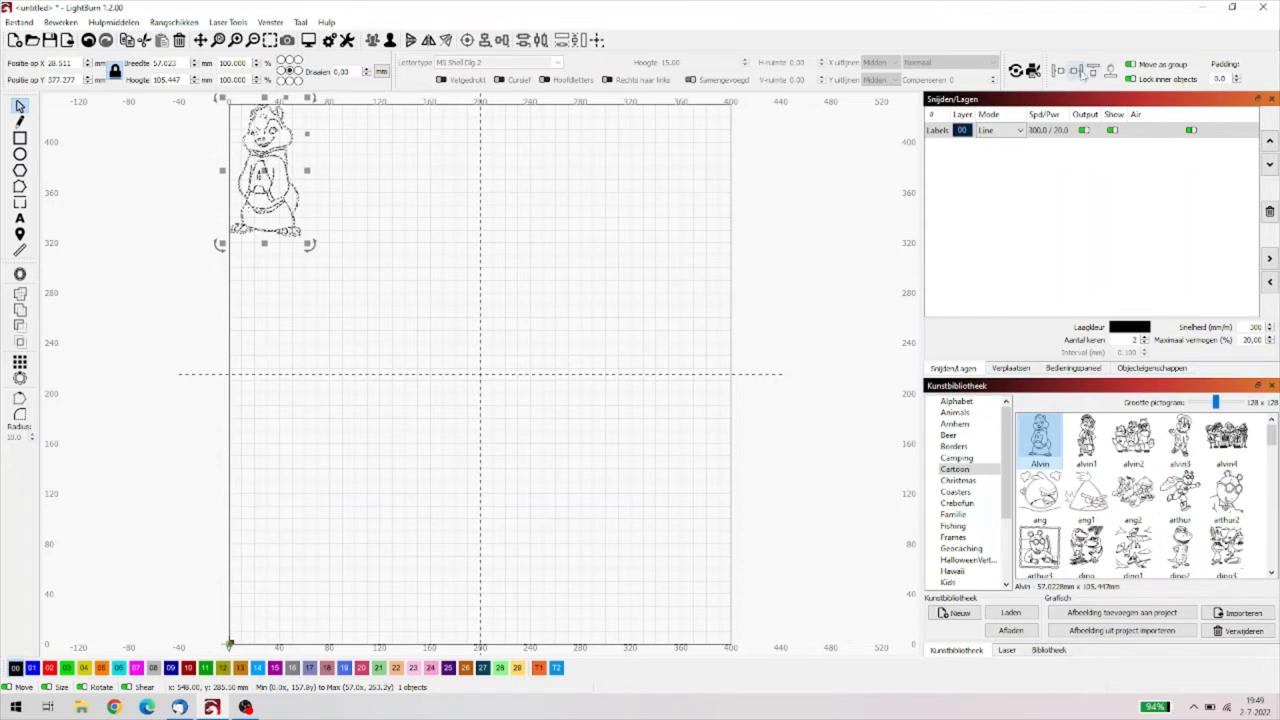
click(1076, 72)
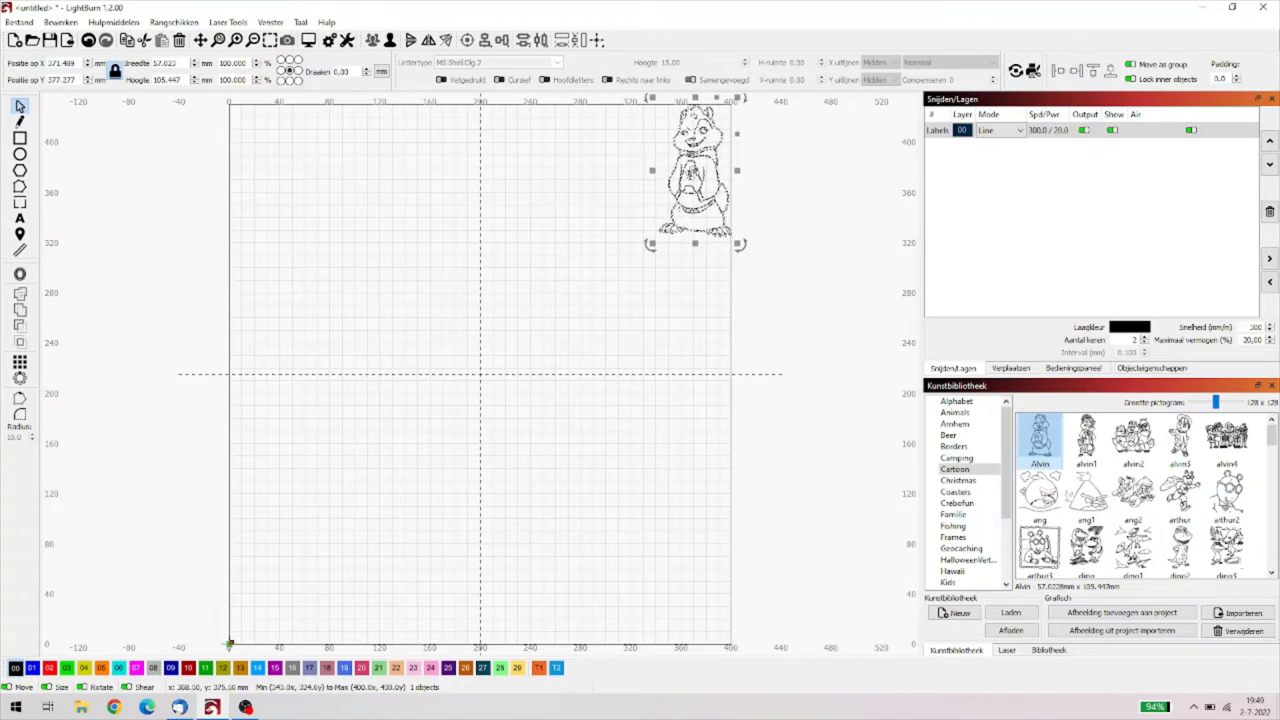
click(691, 173)
mouse_move(690, 172)
mouse_down()
mouse_move(487, 336)
mouse_move(472, 373)
mouse_up()
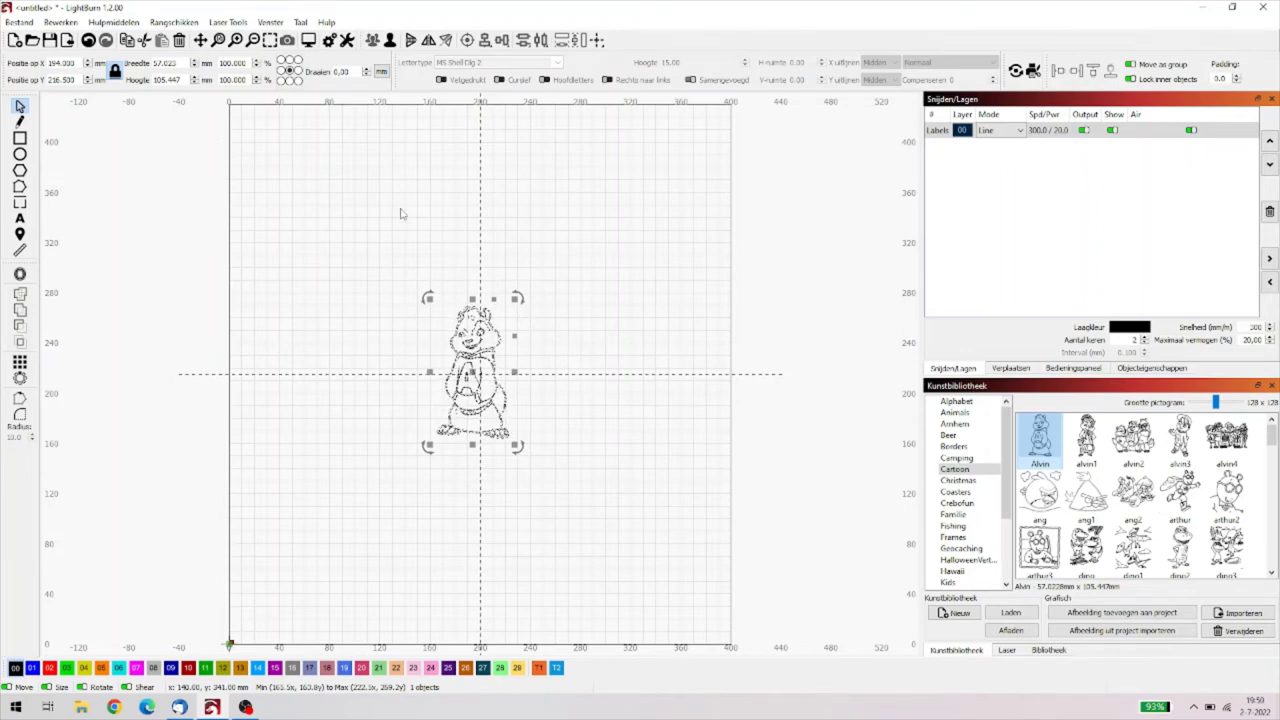
- Ungroup the chipmunk drawing and select its small eye shape on its own
click(390, 42)
click(540, 183)
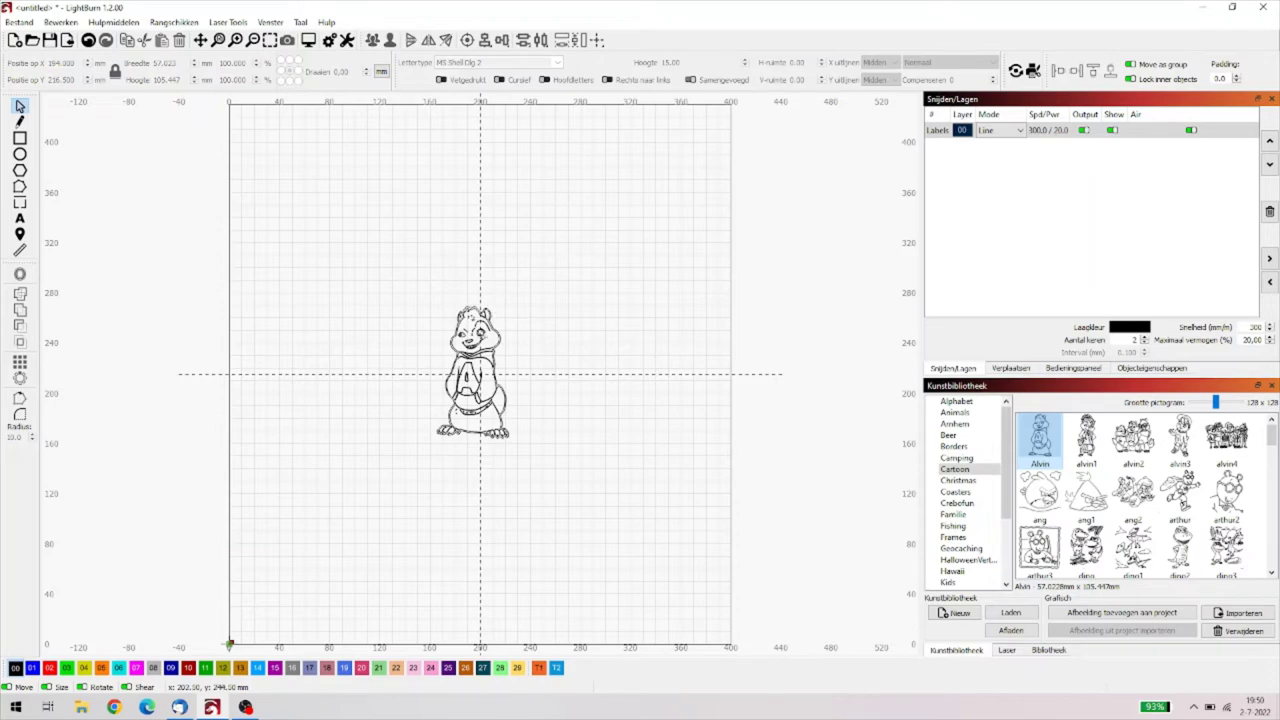
click(482, 335)
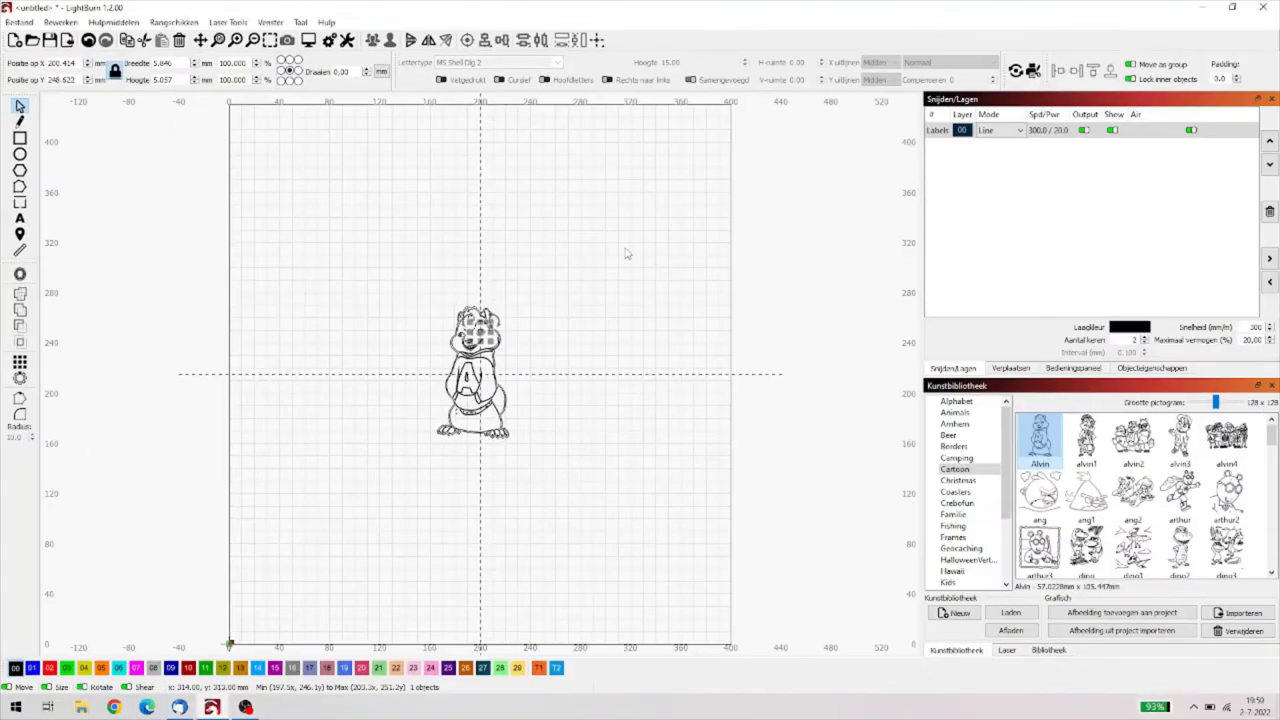
click(621, 240)
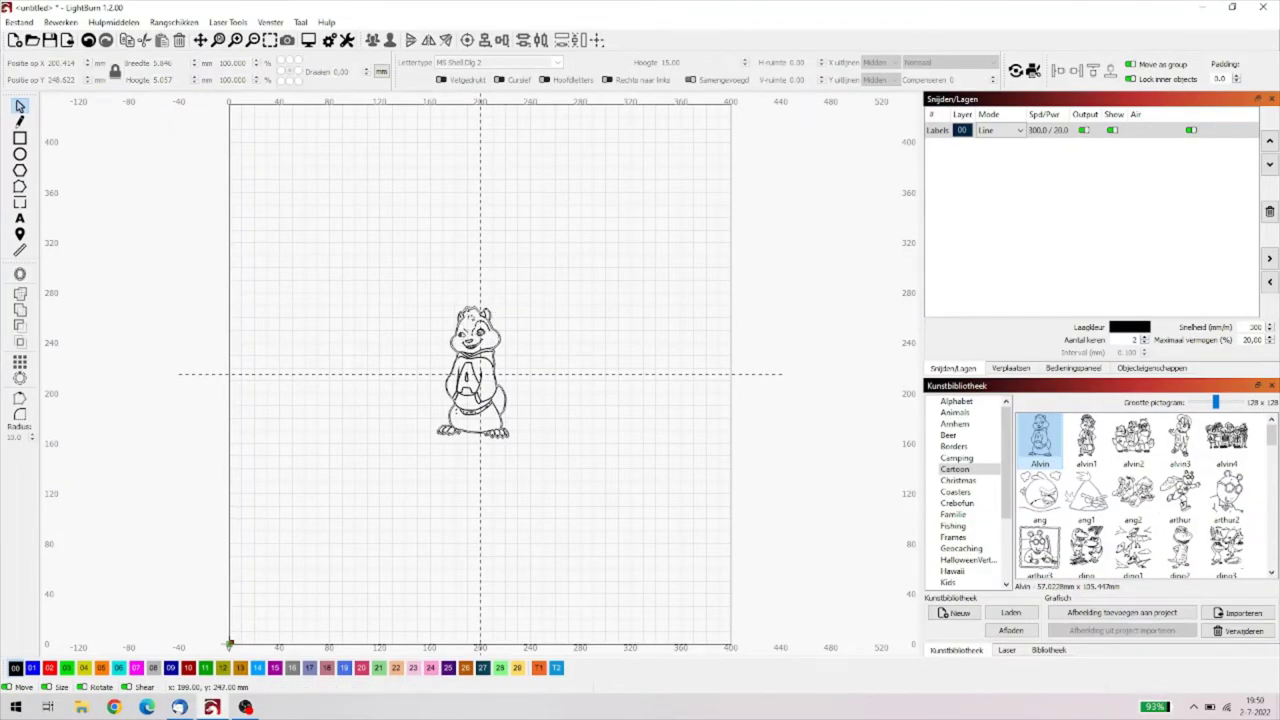
- Dock the chipmunk's eye shape leftward against the neighbouring outline and clear the selection
click(478, 326)
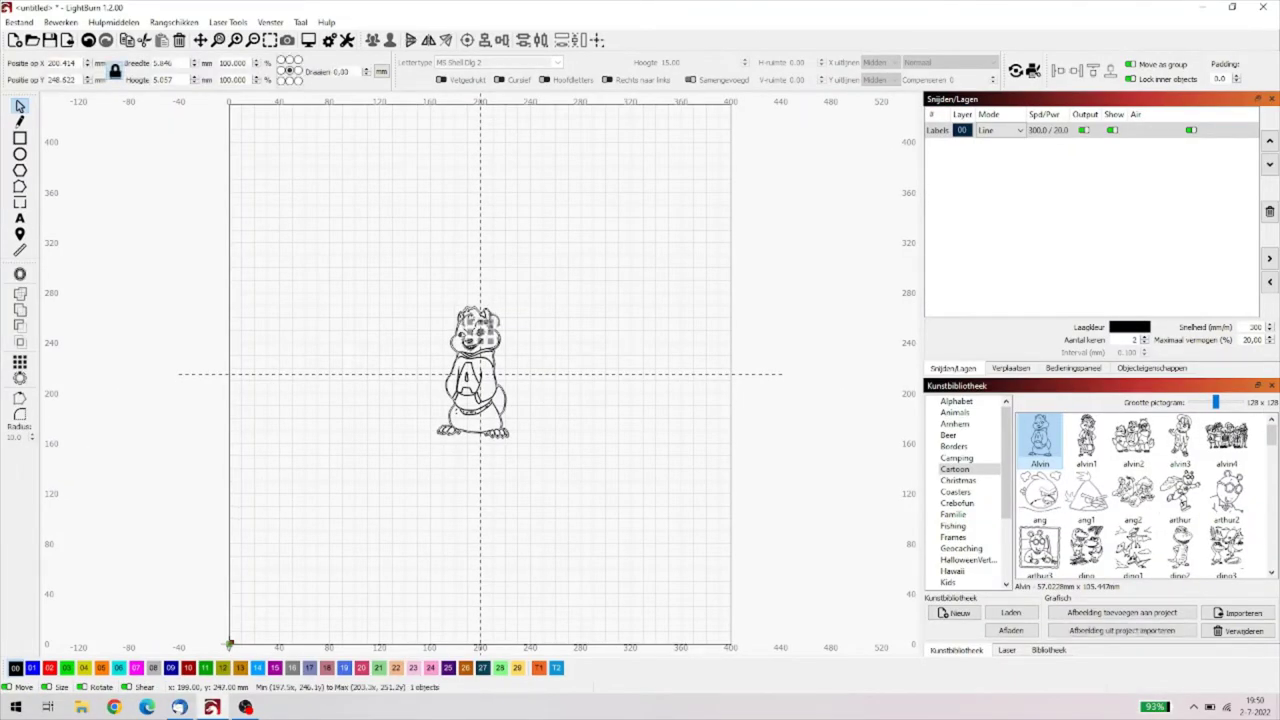
click(1055, 72)
click(634, 200)
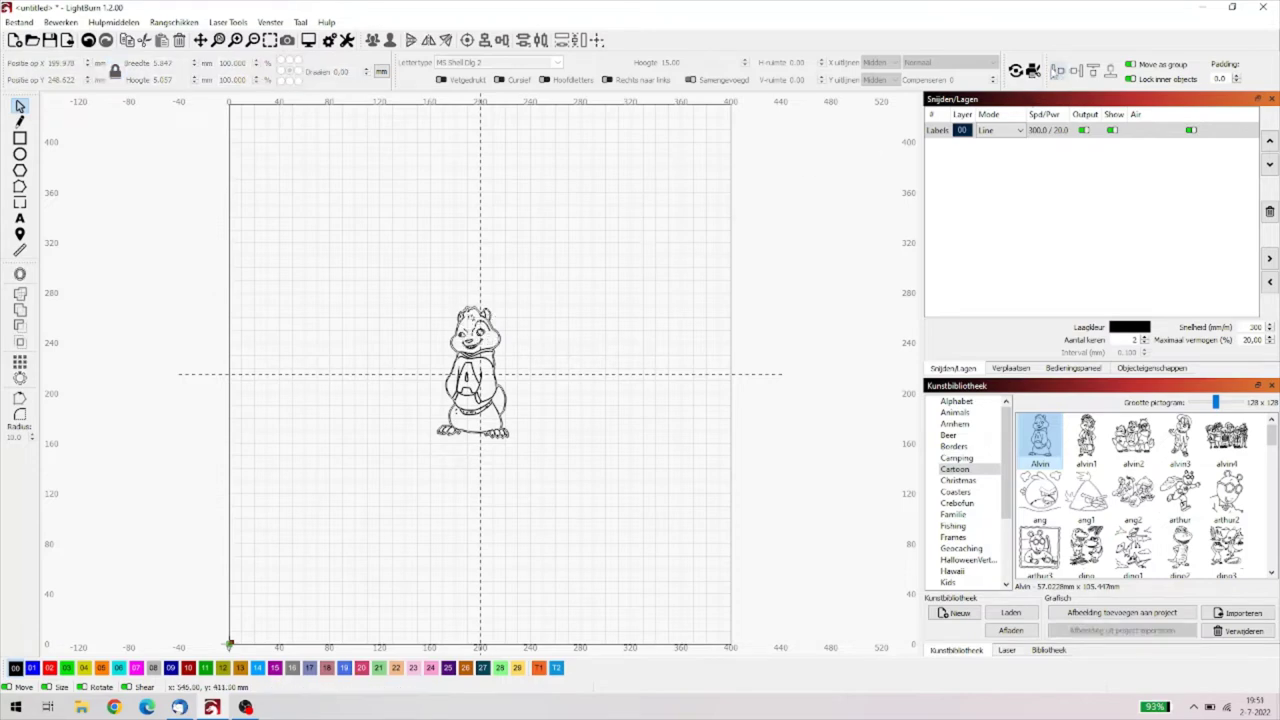
- Dock all the ungrouped chipmunk pieces leftward with Move as group enabled, and undo the docking
click(481, 334)
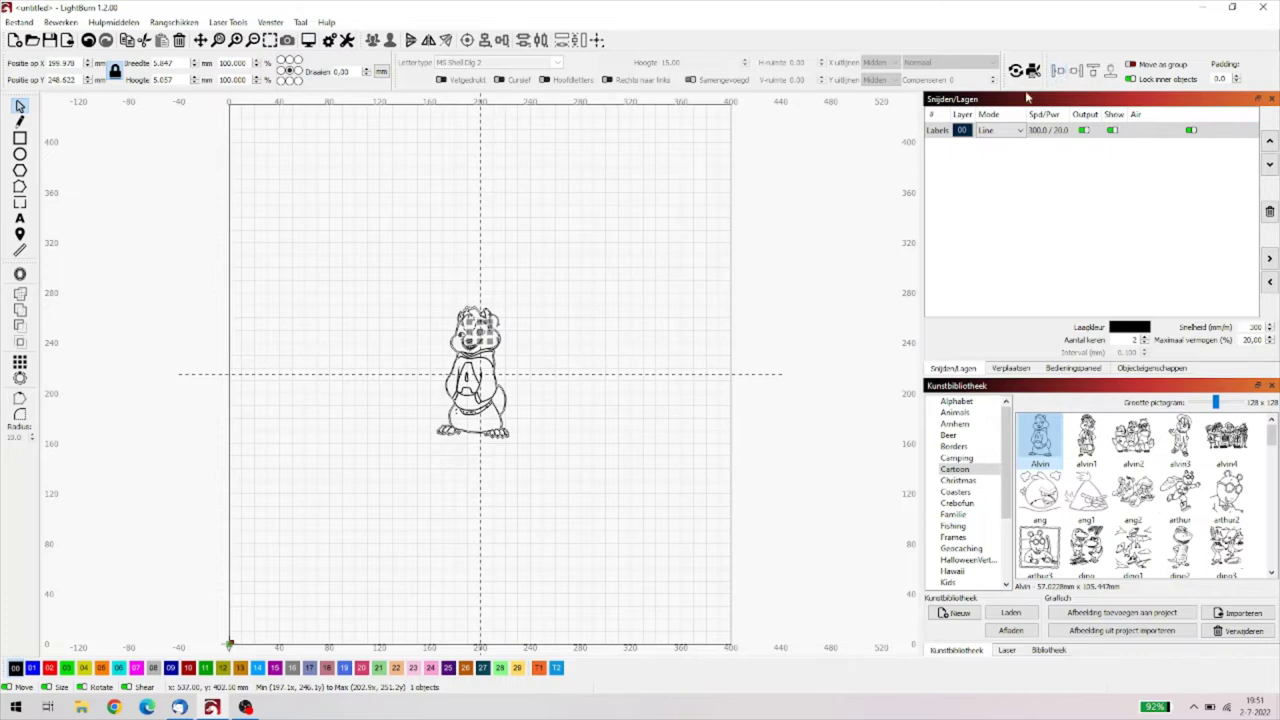
click(1131, 64)
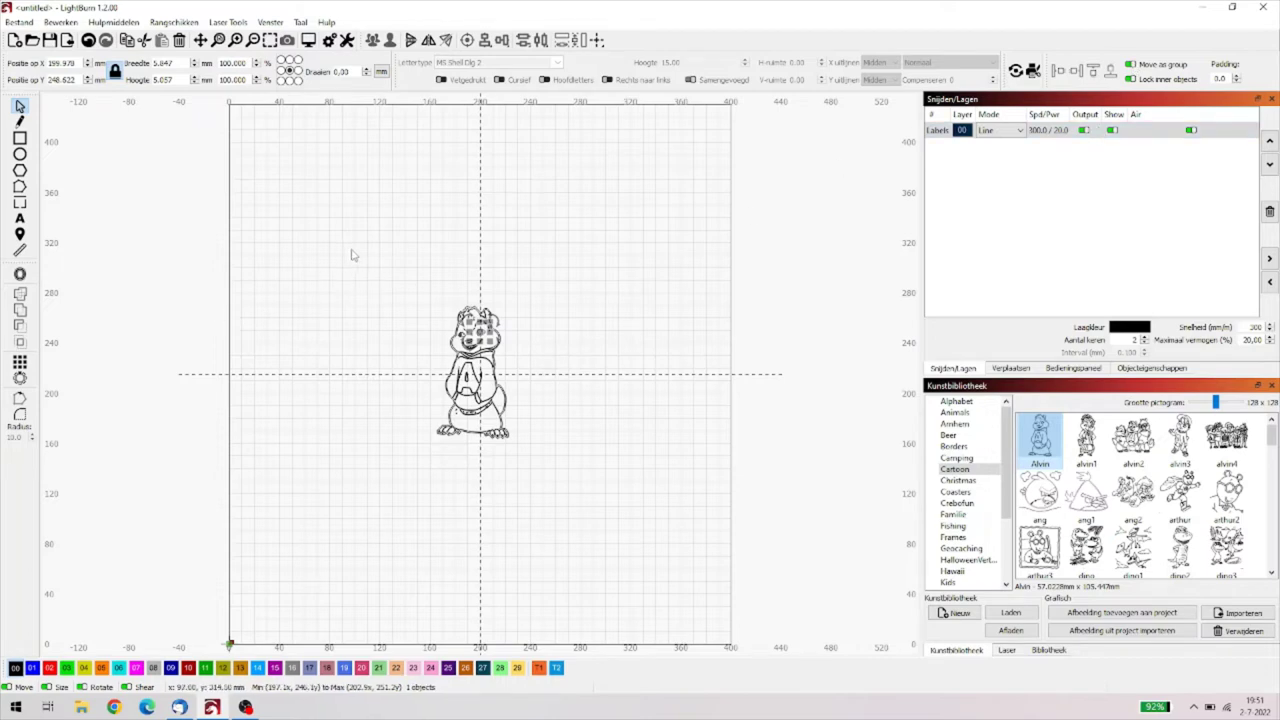
drag(351, 255, 576, 477)
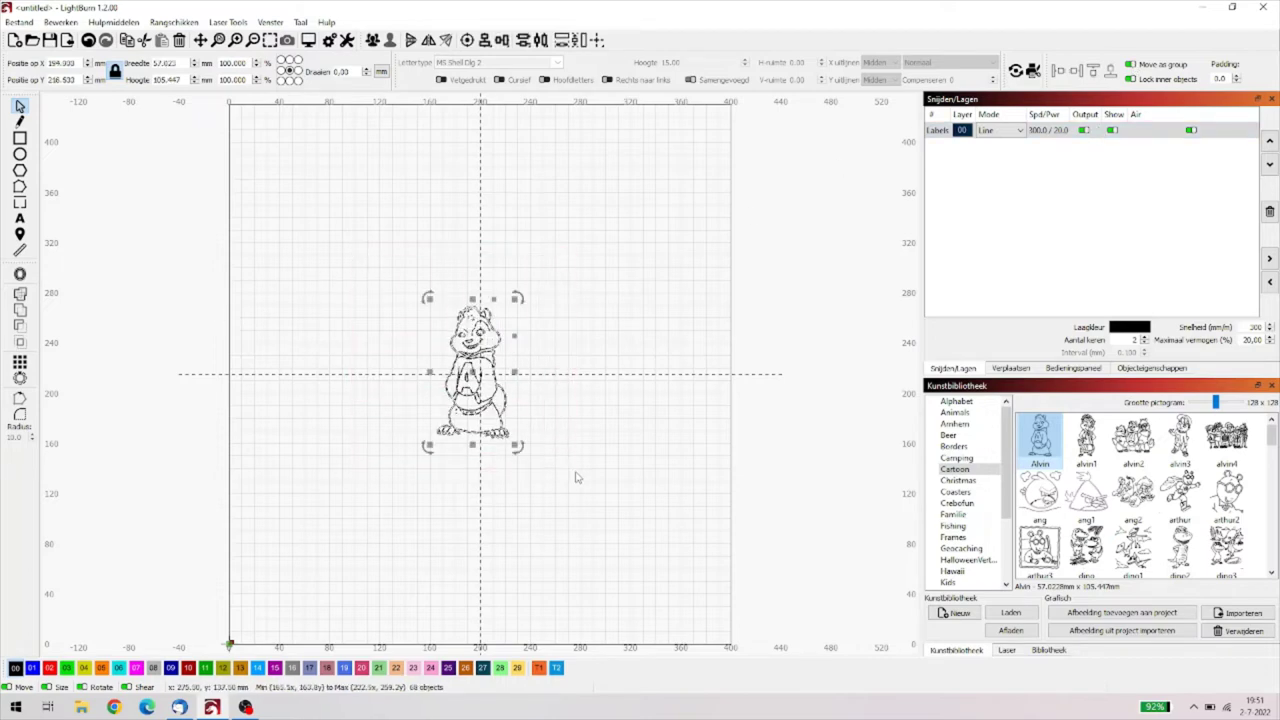
click(1057, 71)
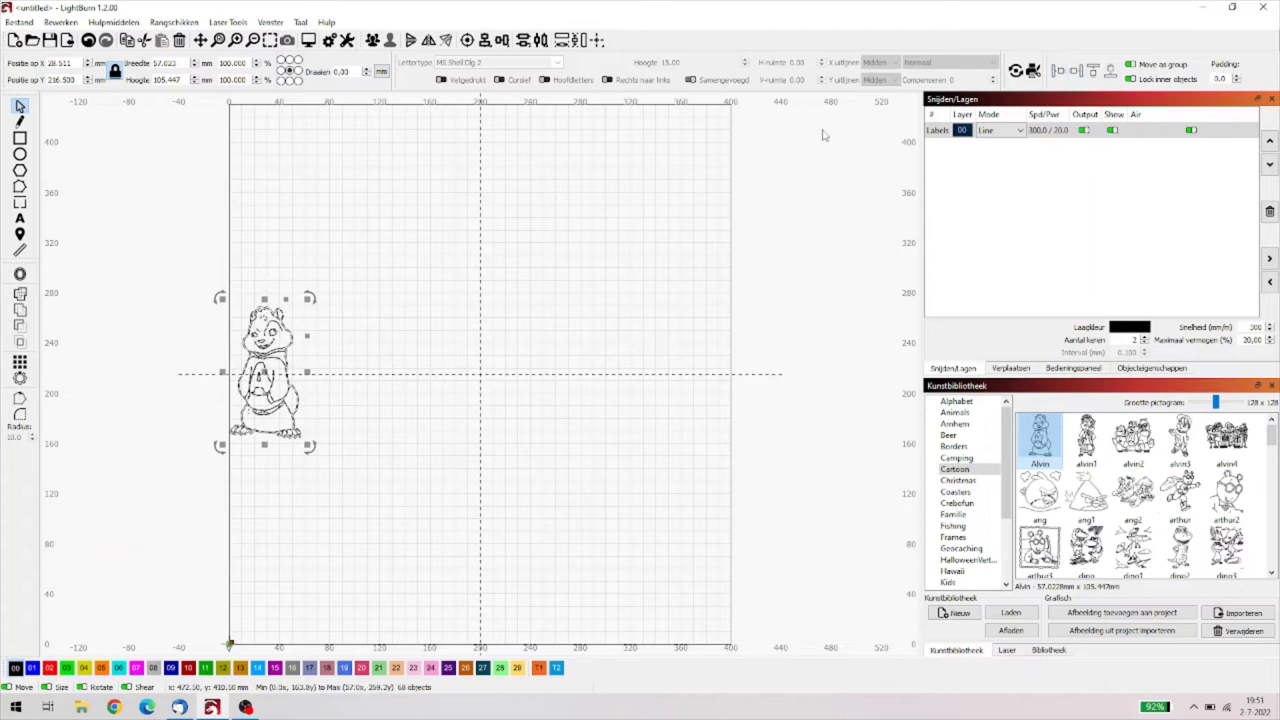
click(88, 40)
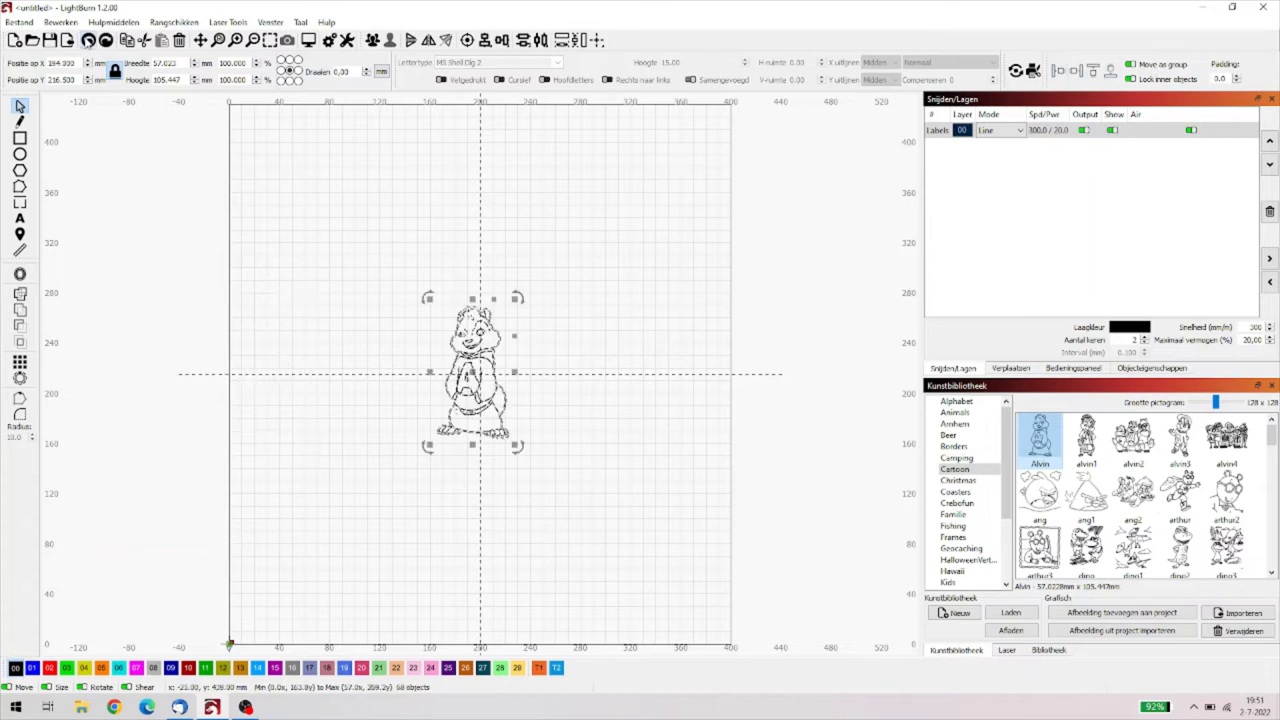
- Dock the selected chipmunk pieces leftward with Move as group disabled, and move them back near the centre of the work area
click(1130, 65)
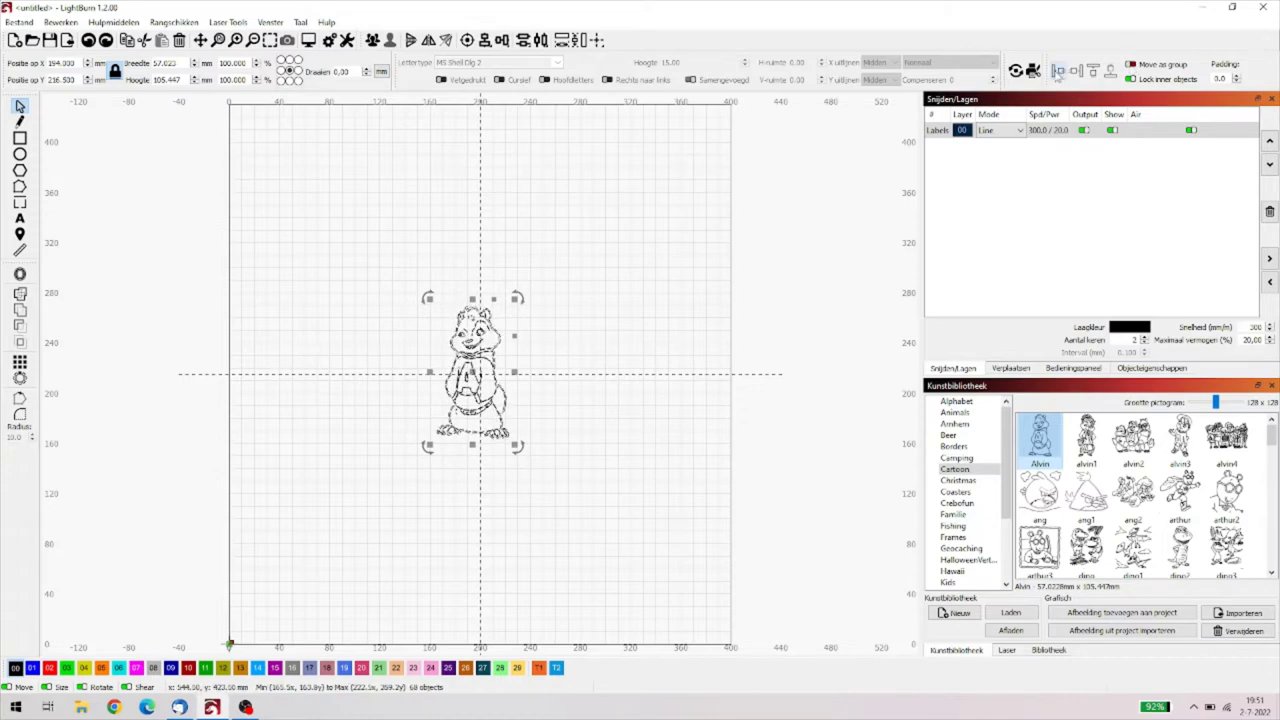
click(1057, 71)
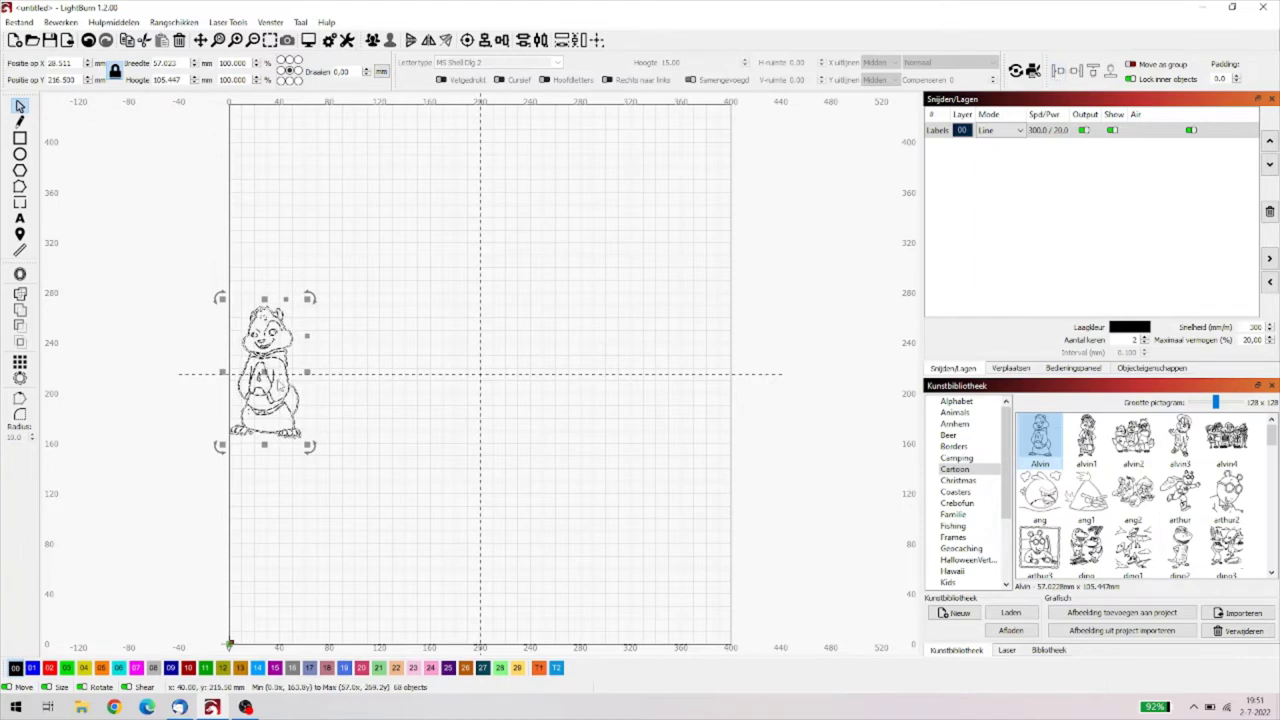
drag(279, 377, 492, 370)
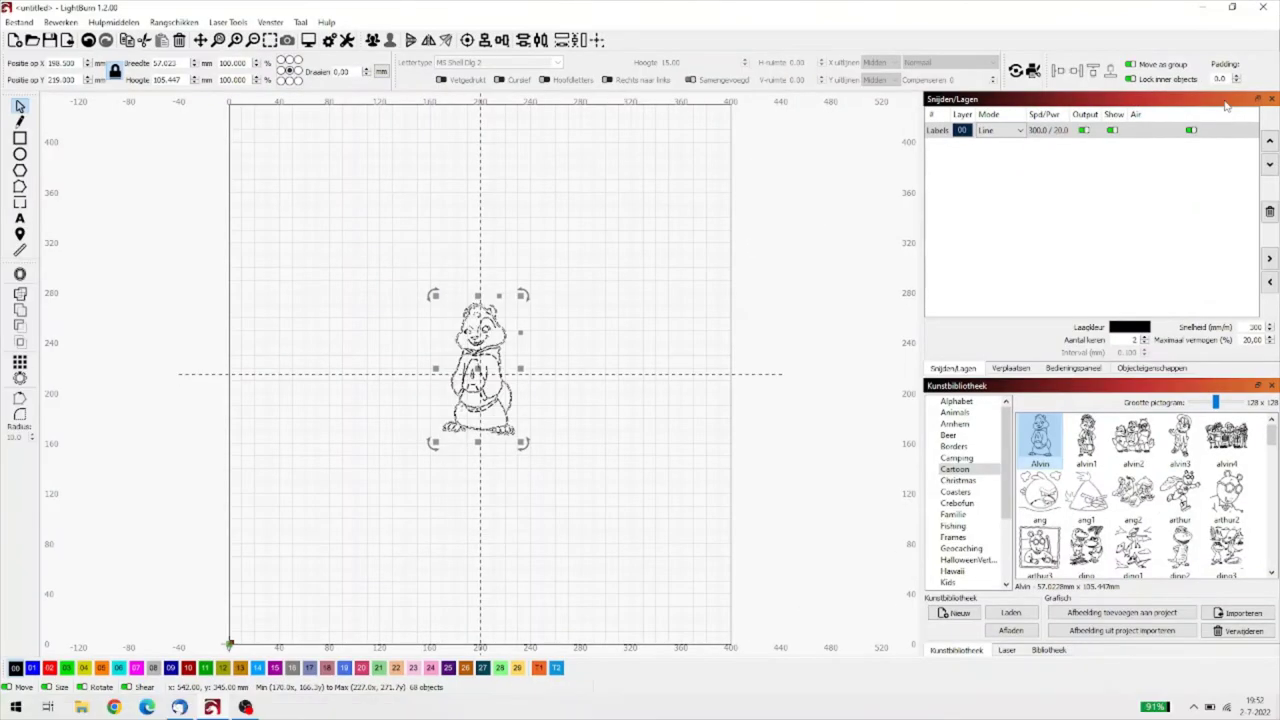
- Preview the laser job for the chipmunk drawing in Line mode and close the preview
click(309, 41)
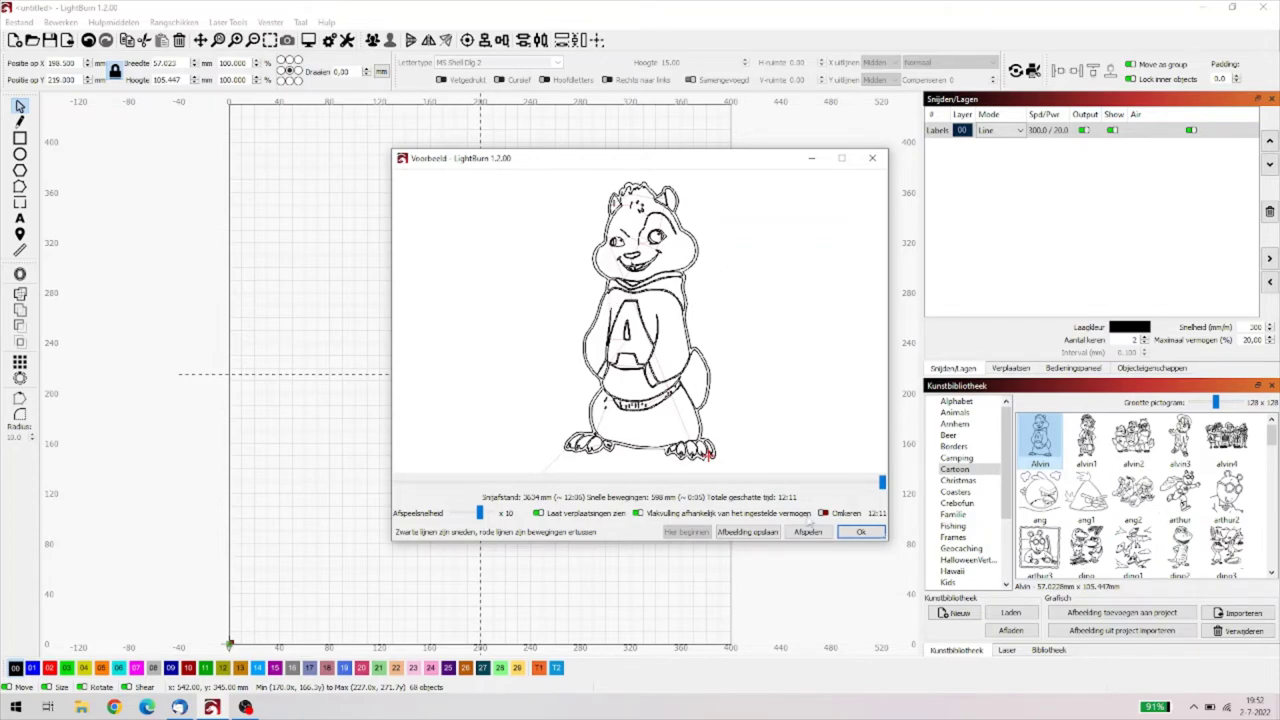
click(859, 532)
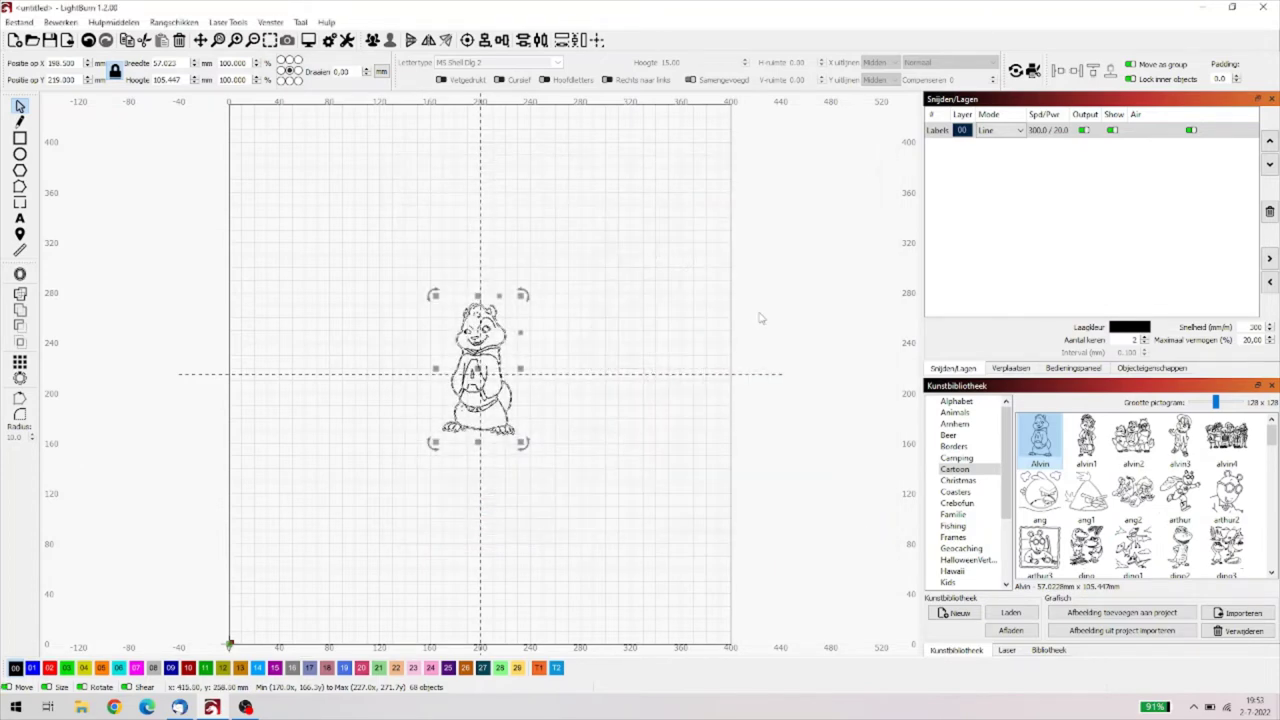
- Set layer 00's mode to Fill and preview the resulting laser job
click(1018, 133)
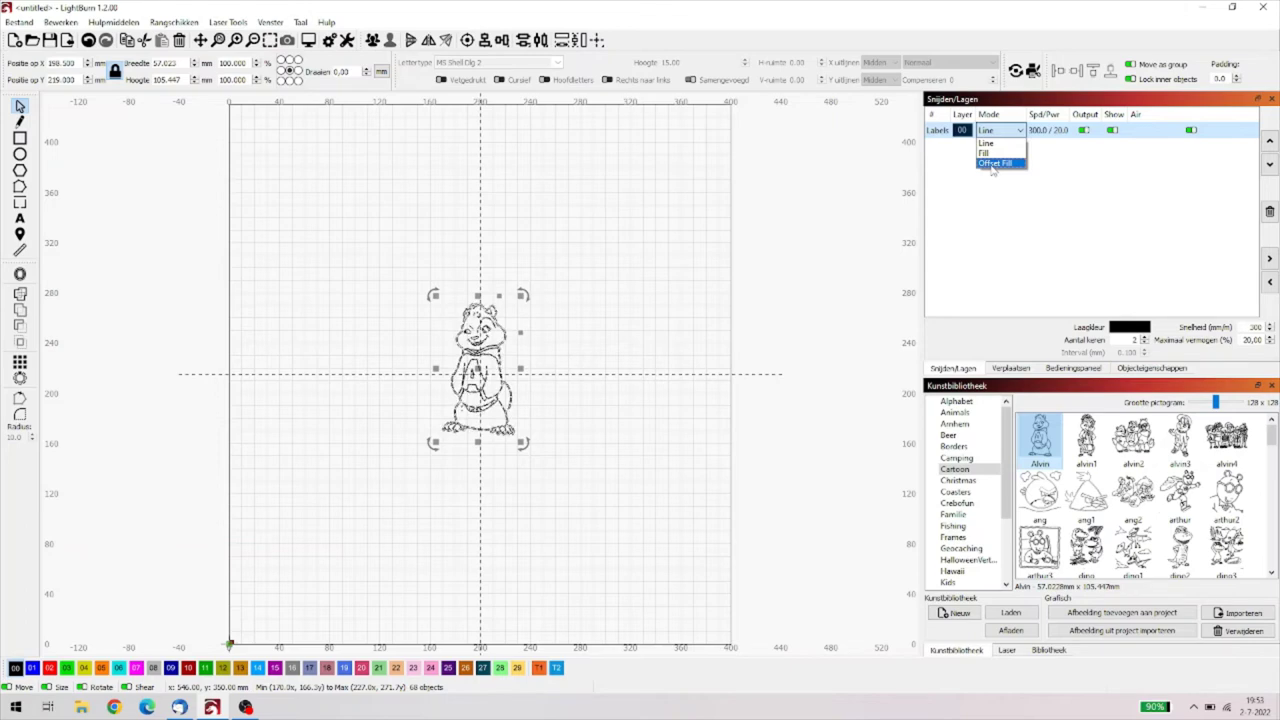
click(985, 153)
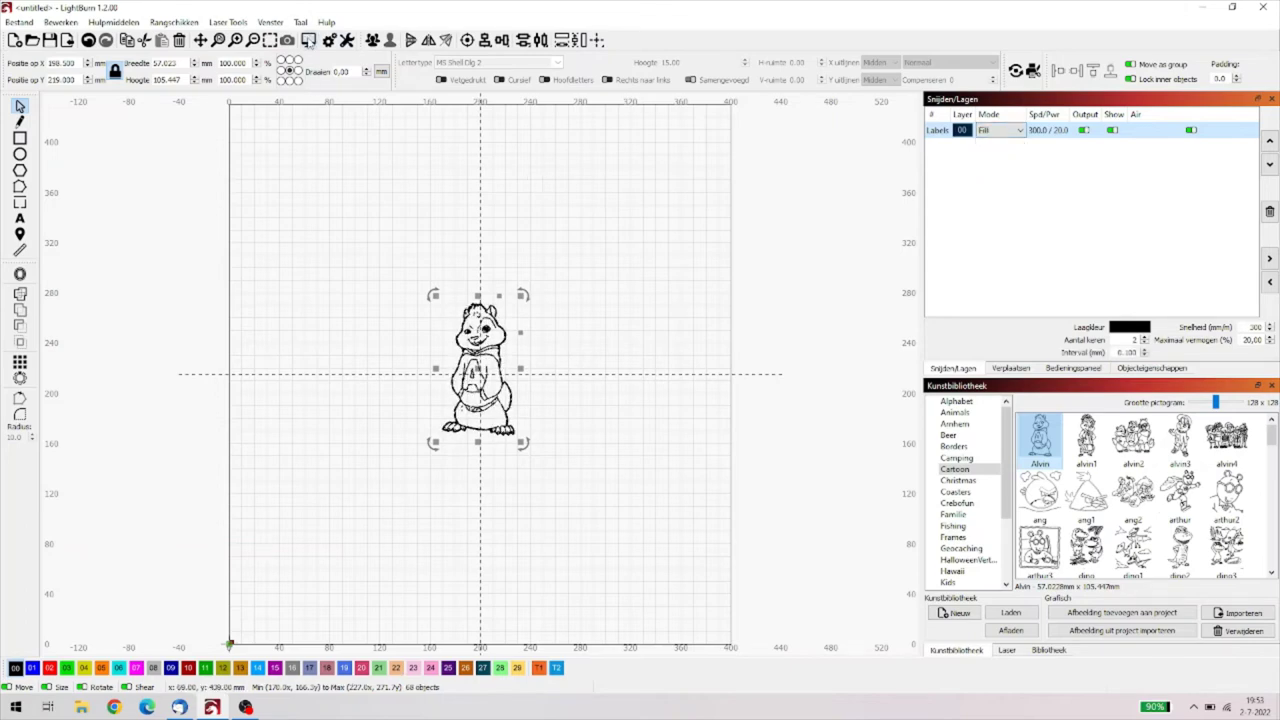
click(309, 40)
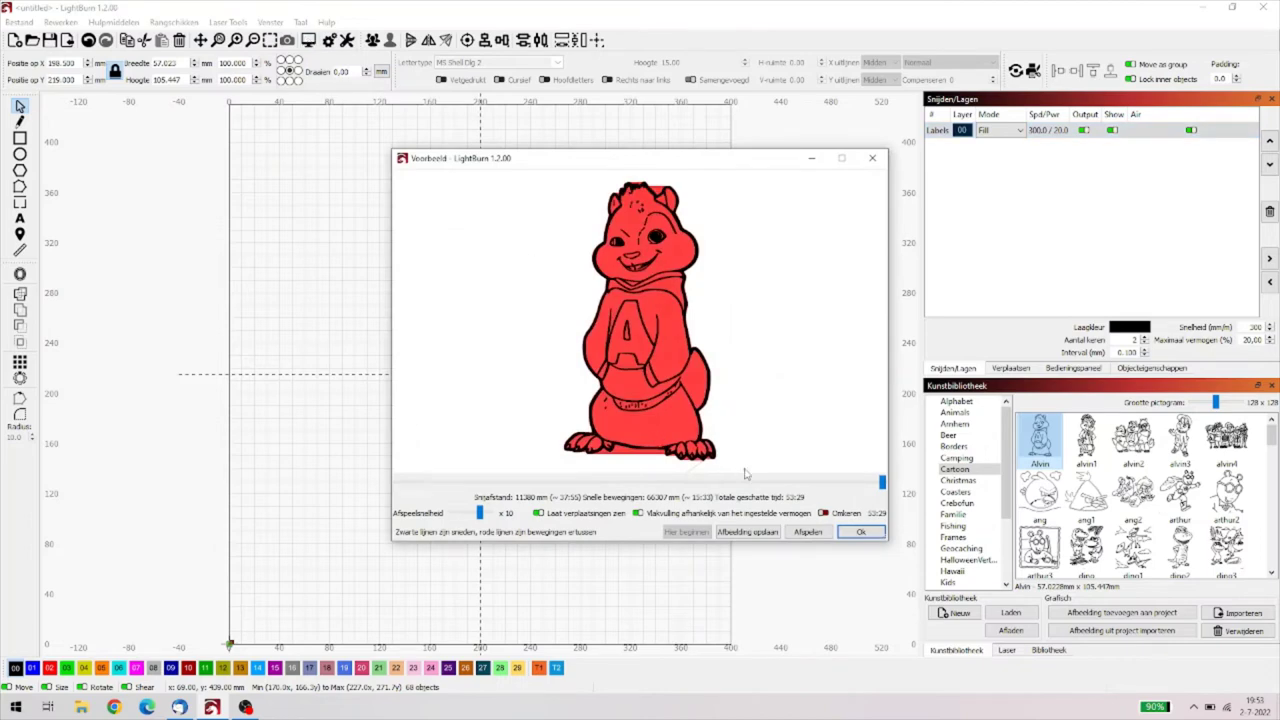
click(849, 532)
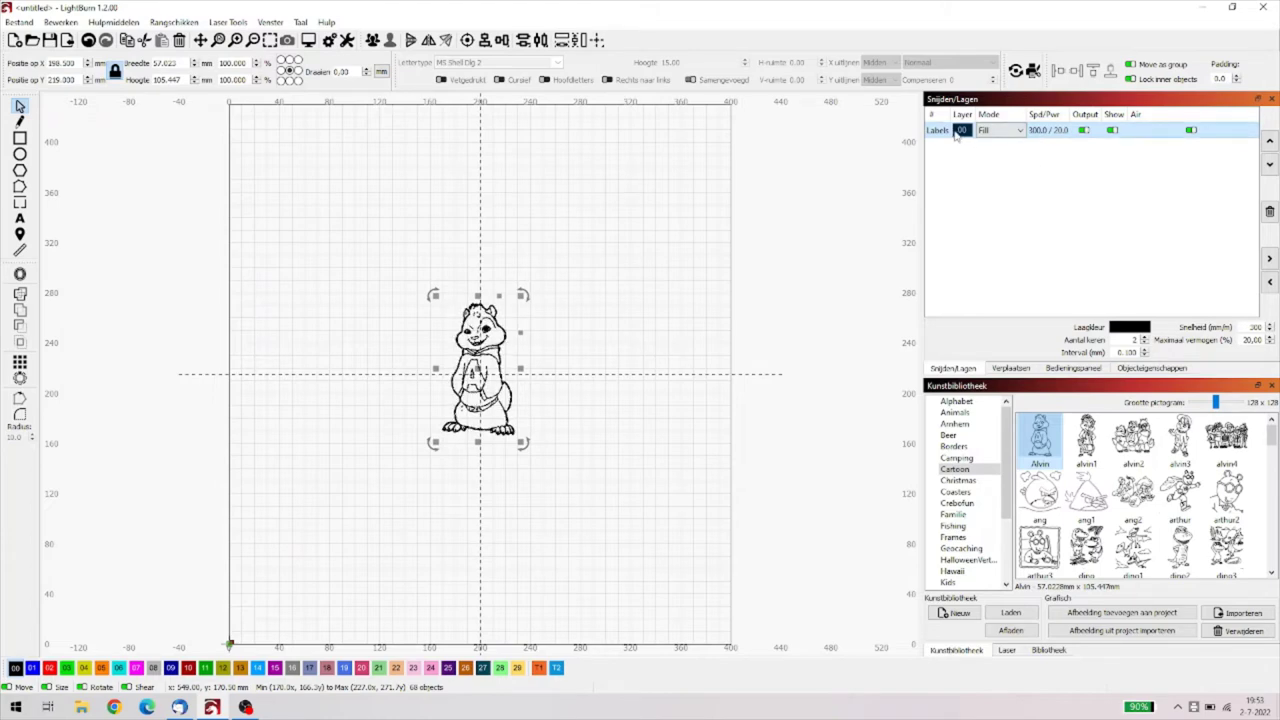
- Name the first sub-layer of layer 00 "Vul" in its cut settings
double_click(1047, 136)
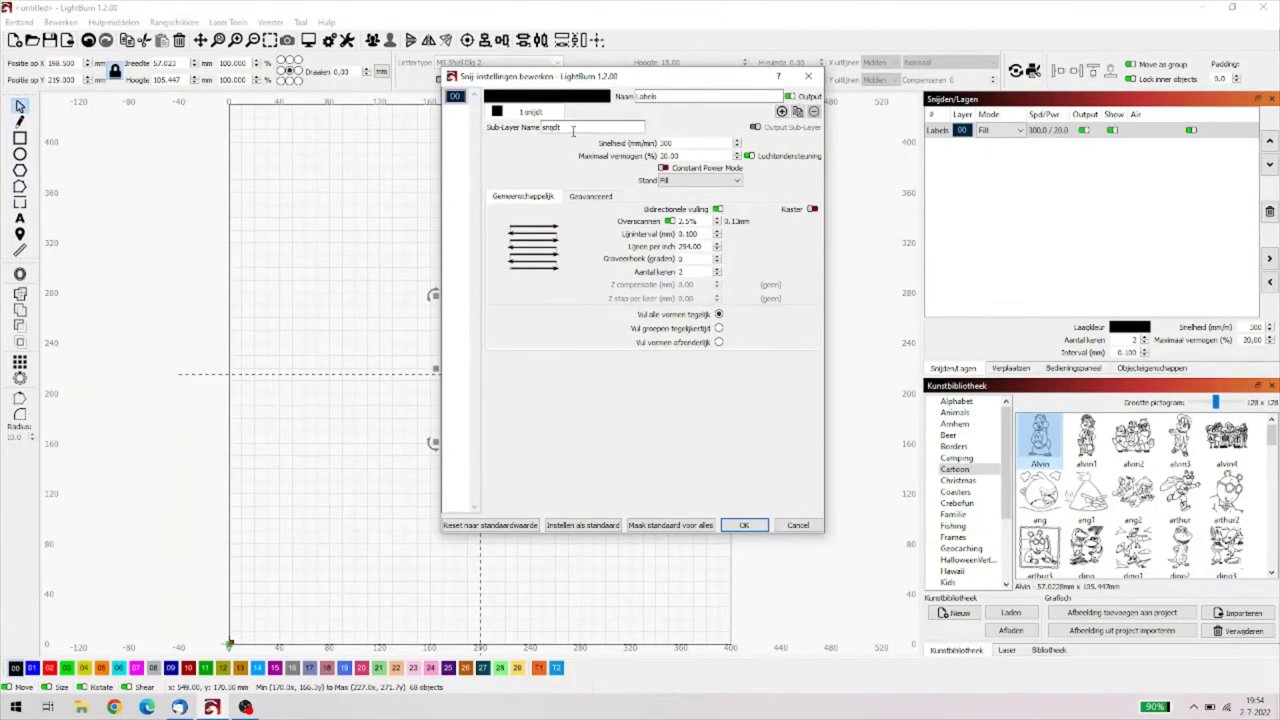
double_click(573, 129)
text(Vul)
key(Tab)
- Add a second sub-layer named "Vul 90" to layer 00, set to Fill with a 90-degree engraving angle, and apply the settings
click(782, 112)
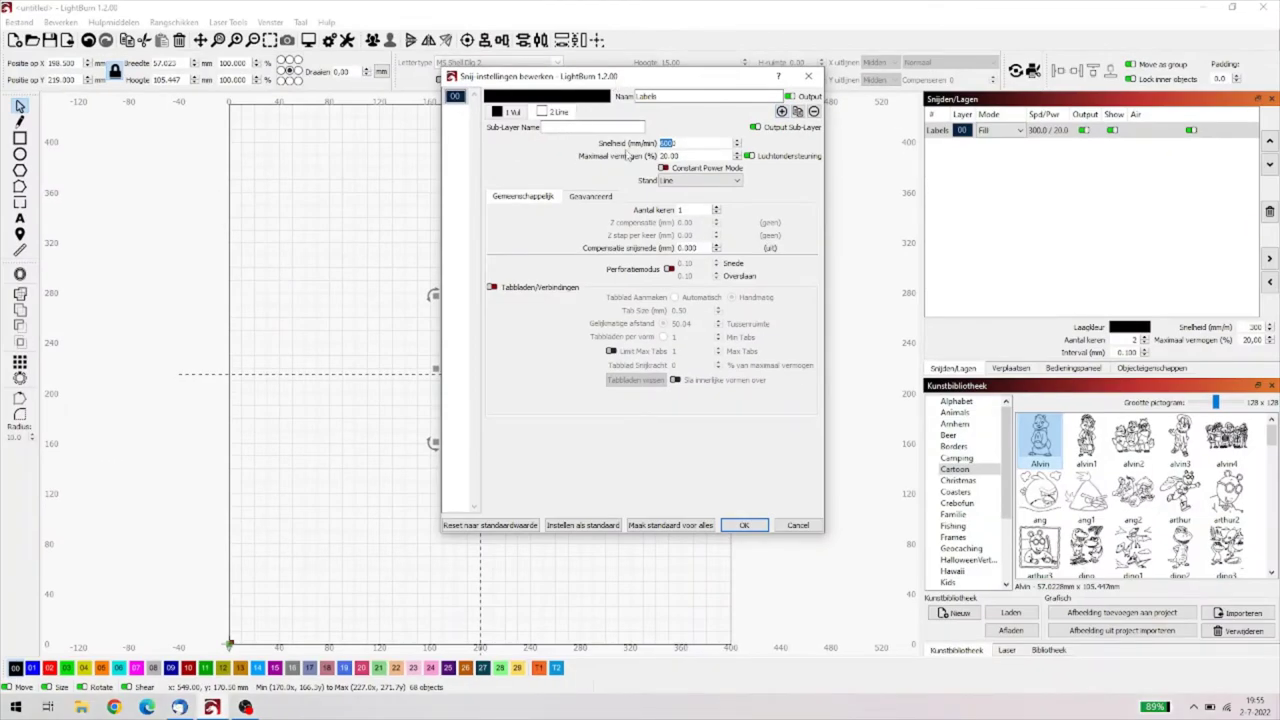
click(511, 113)
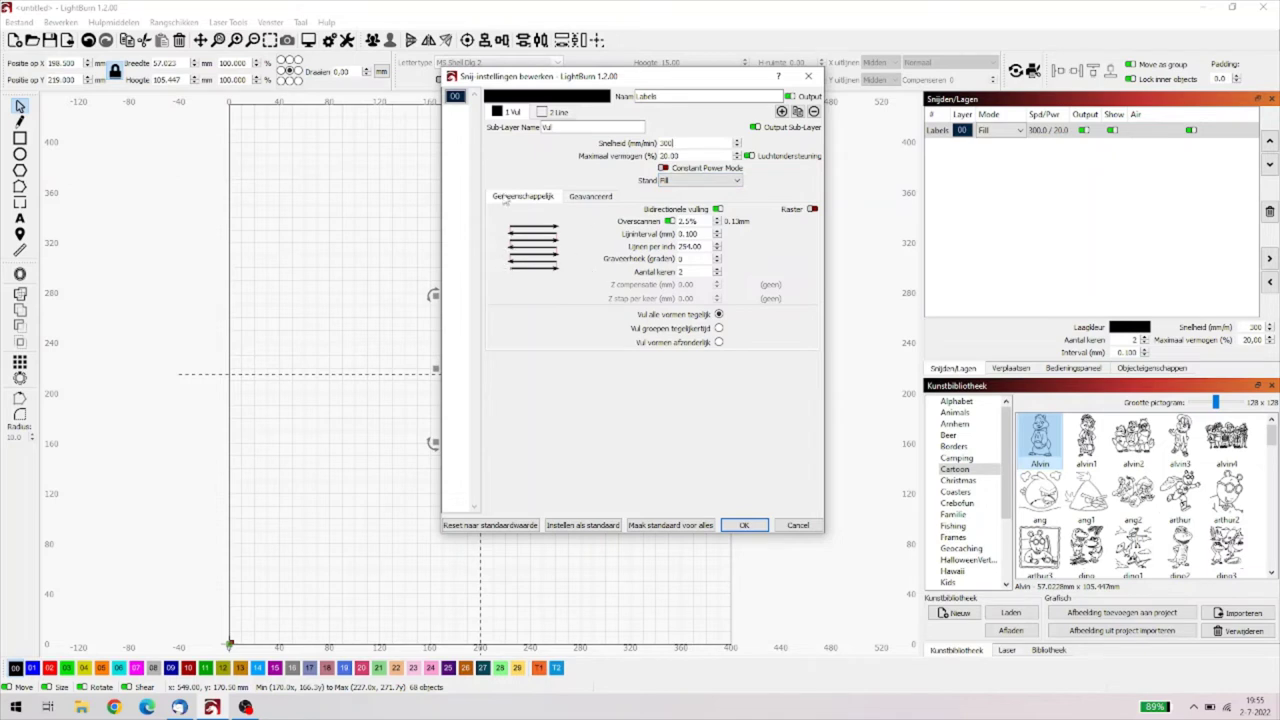
click(554, 116)
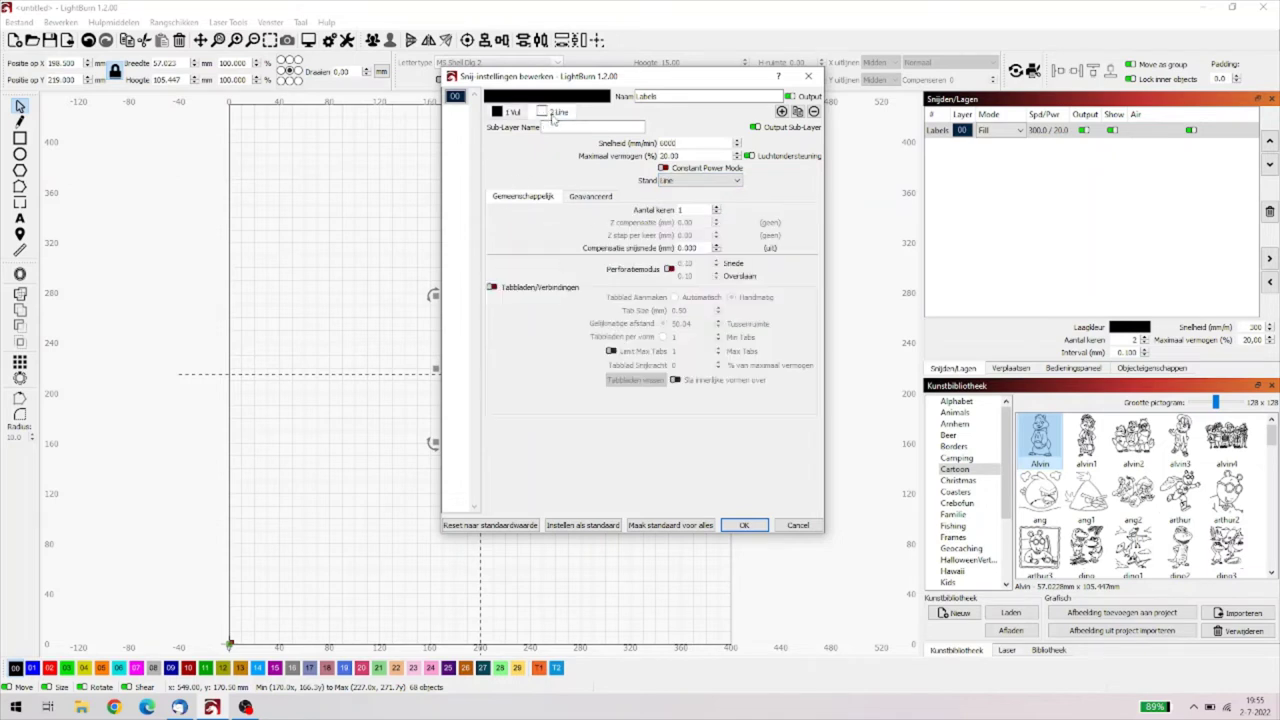
click(706, 182)
click(699, 201)
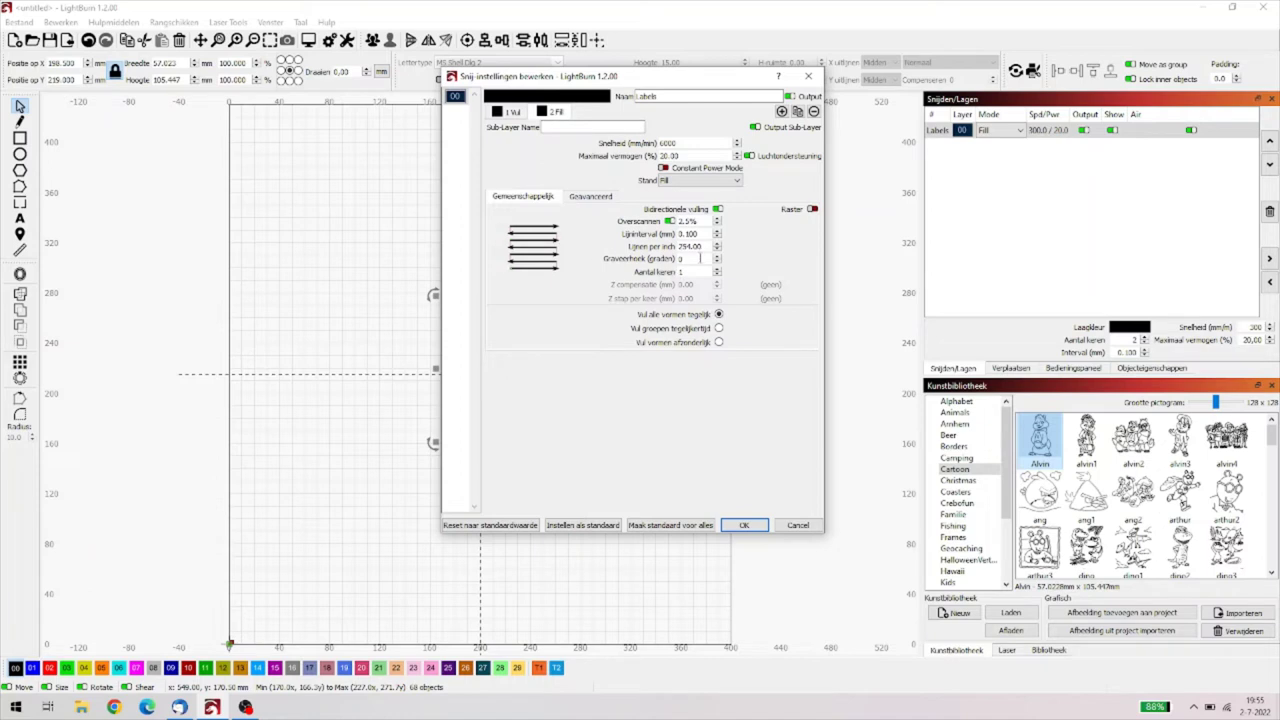
text(90)
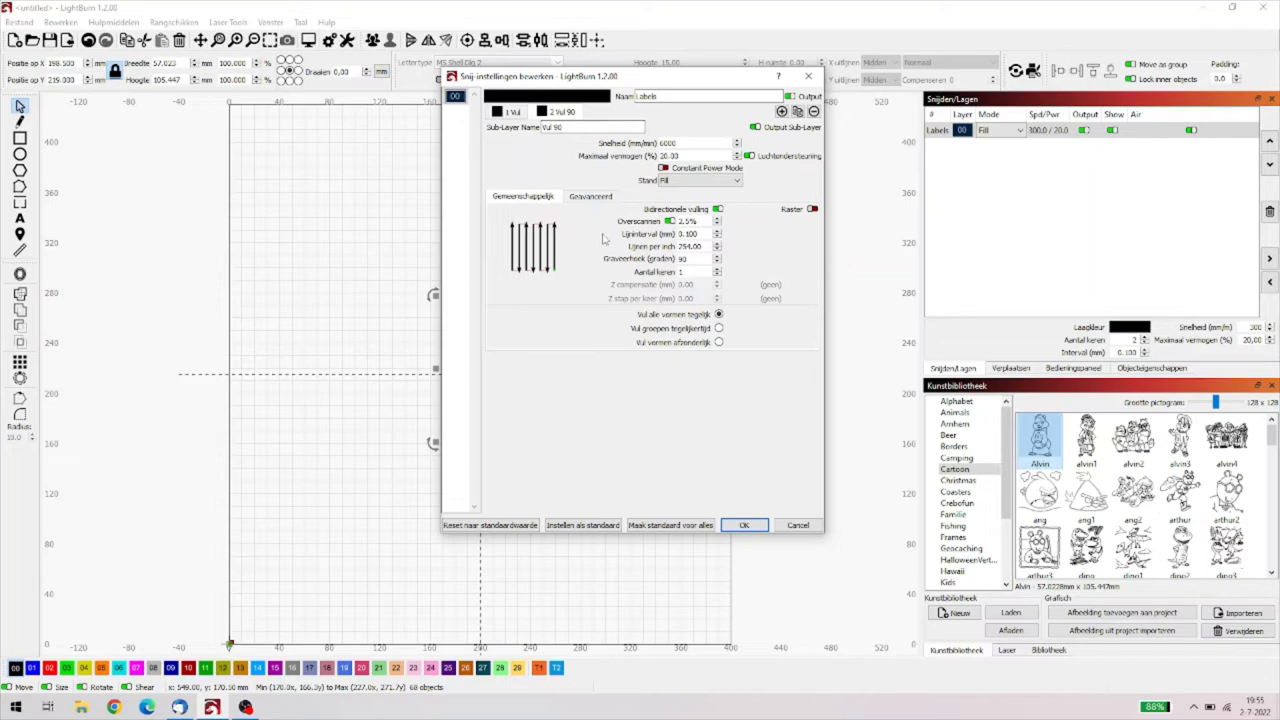
click(743, 525)
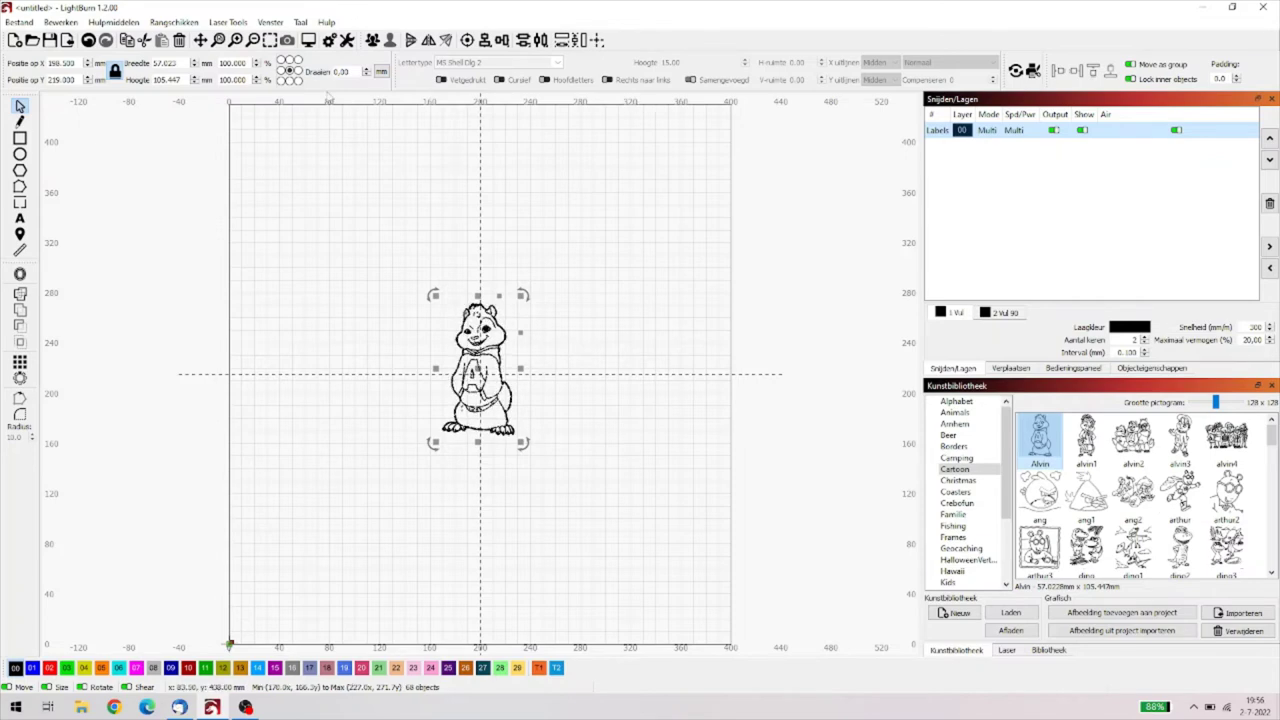
- Preview the two-pass-direction fill job on the chipmunk, play the simulation at x40 speed, and close the preview
key(alt+p)
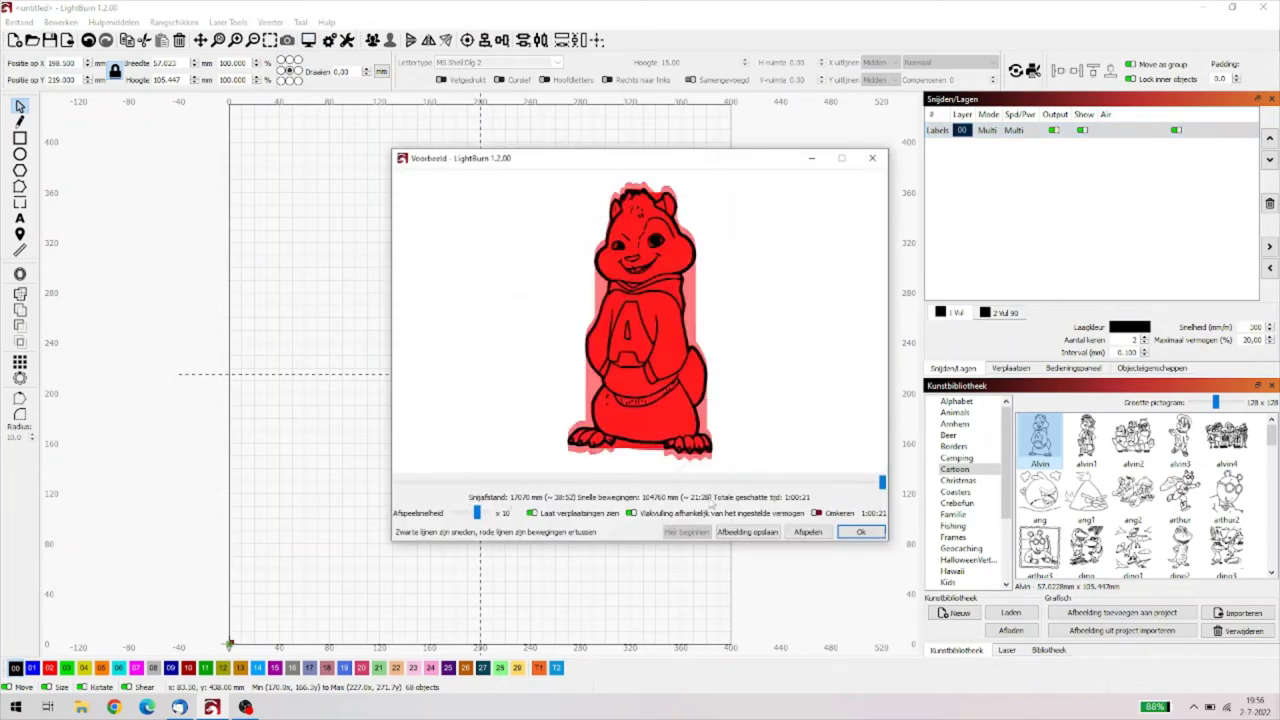
click(808, 532)
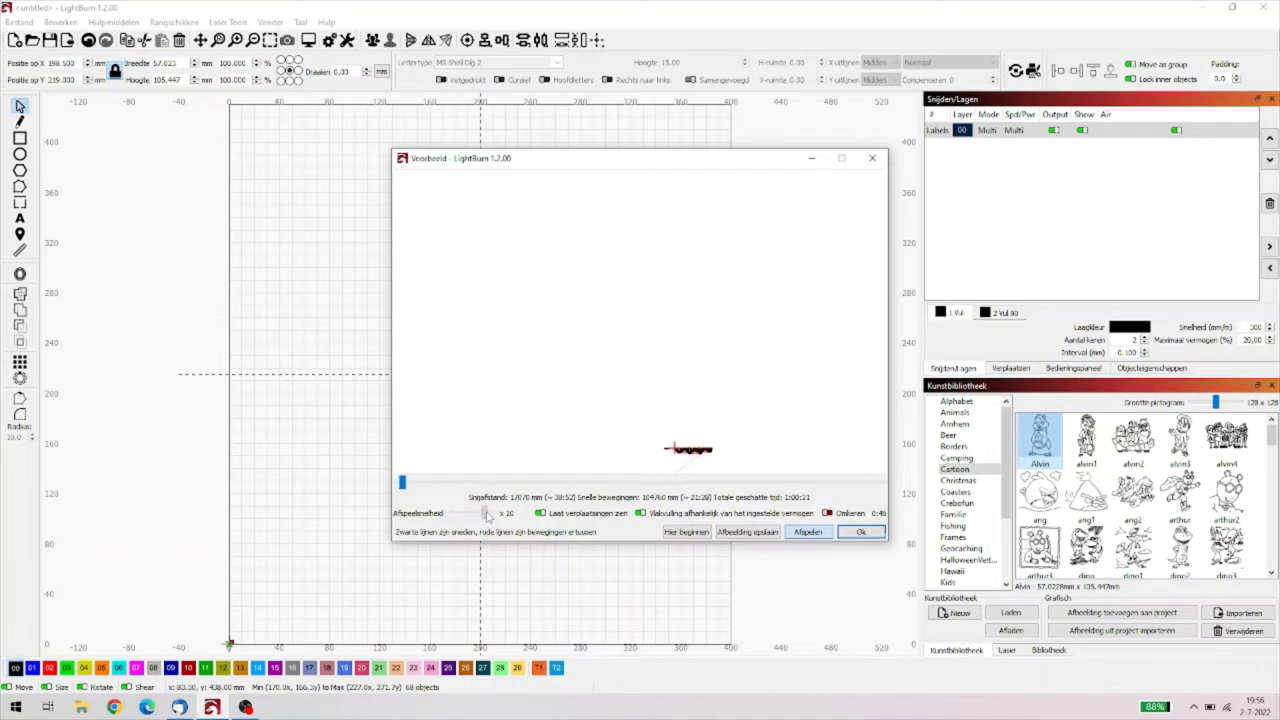
drag(481, 513, 484, 513)
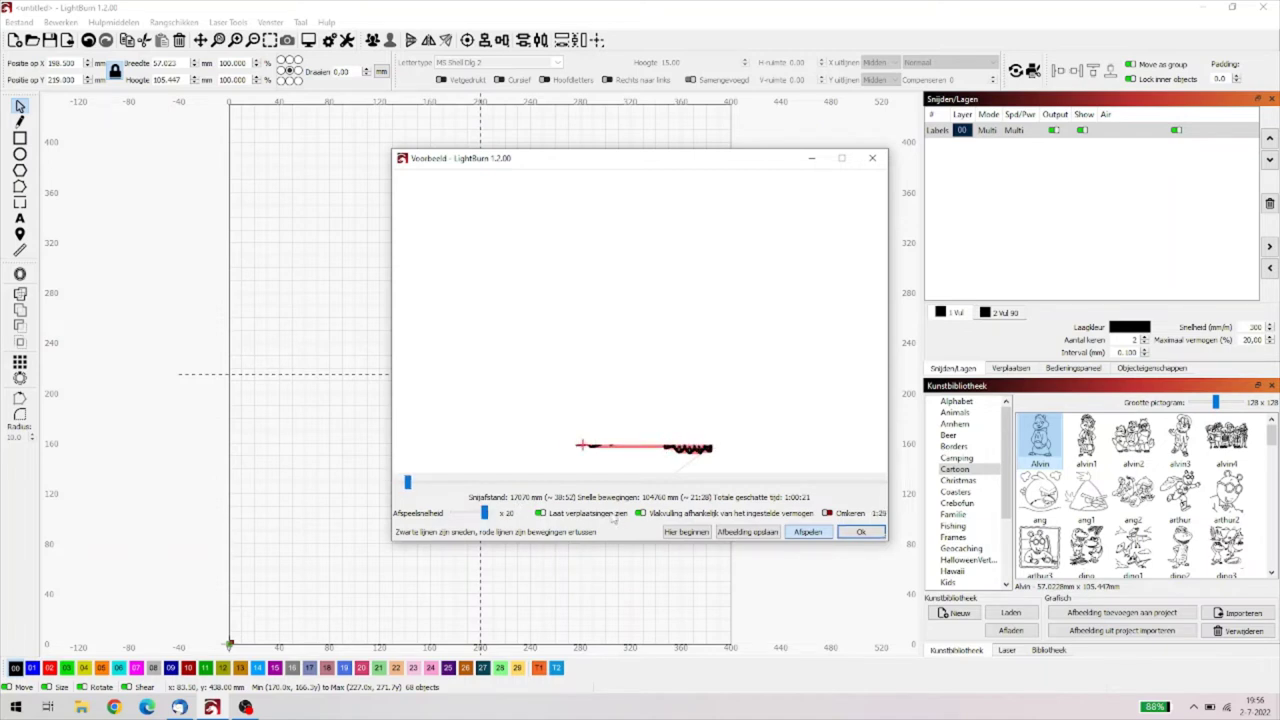
drag(484, 513, 489, 513)
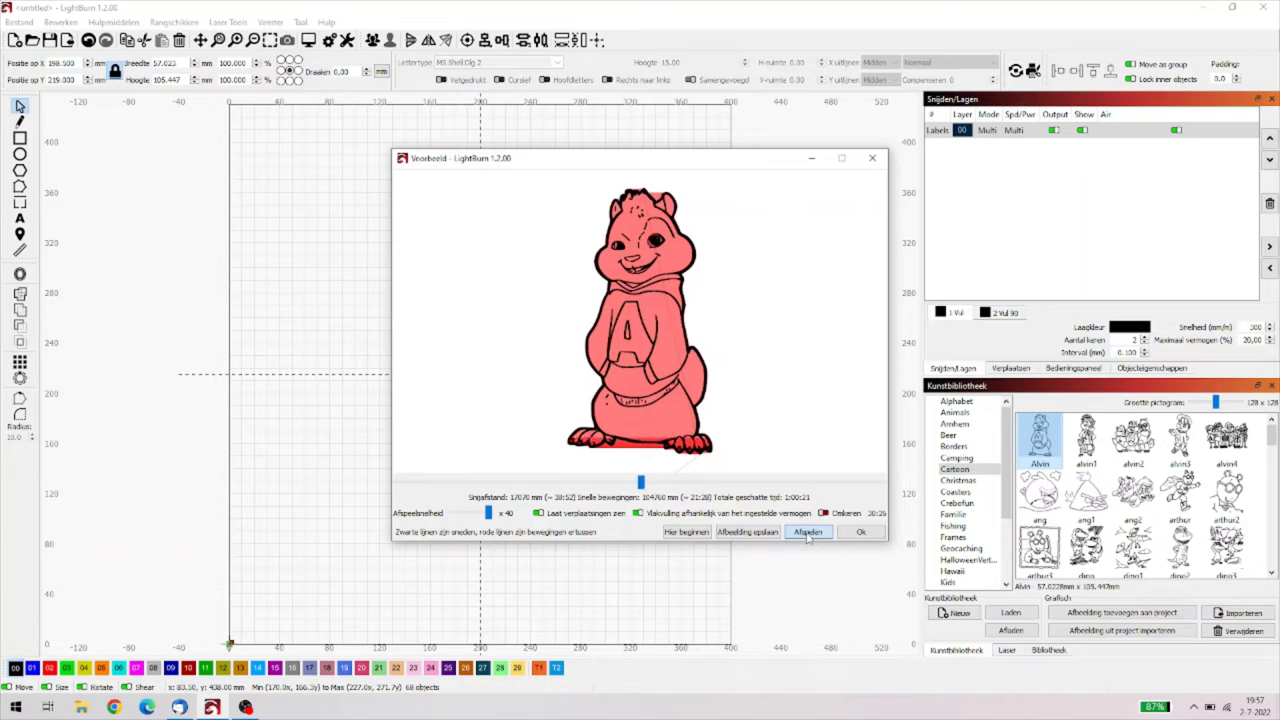
click(860, 532)
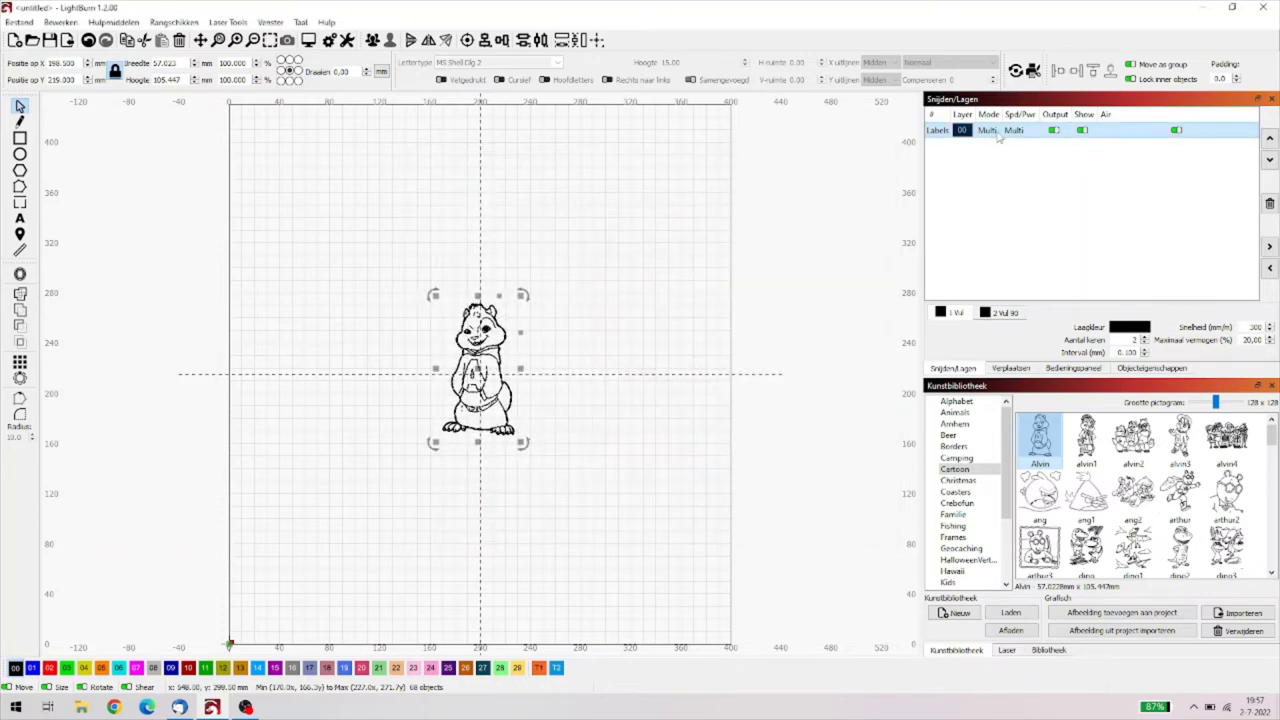
- Review the cut settings of layer 00's "Vul 90" sub-layer and close the settings
double_click(996, 132)
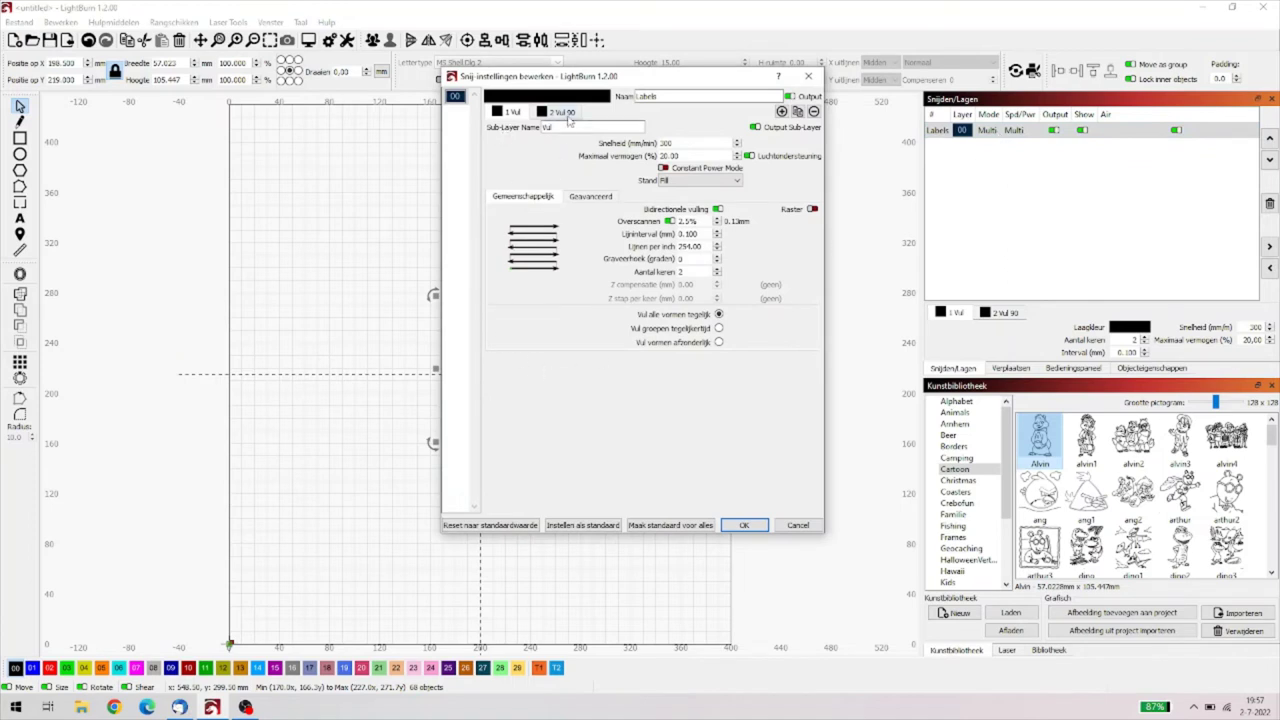
click(566, 116)
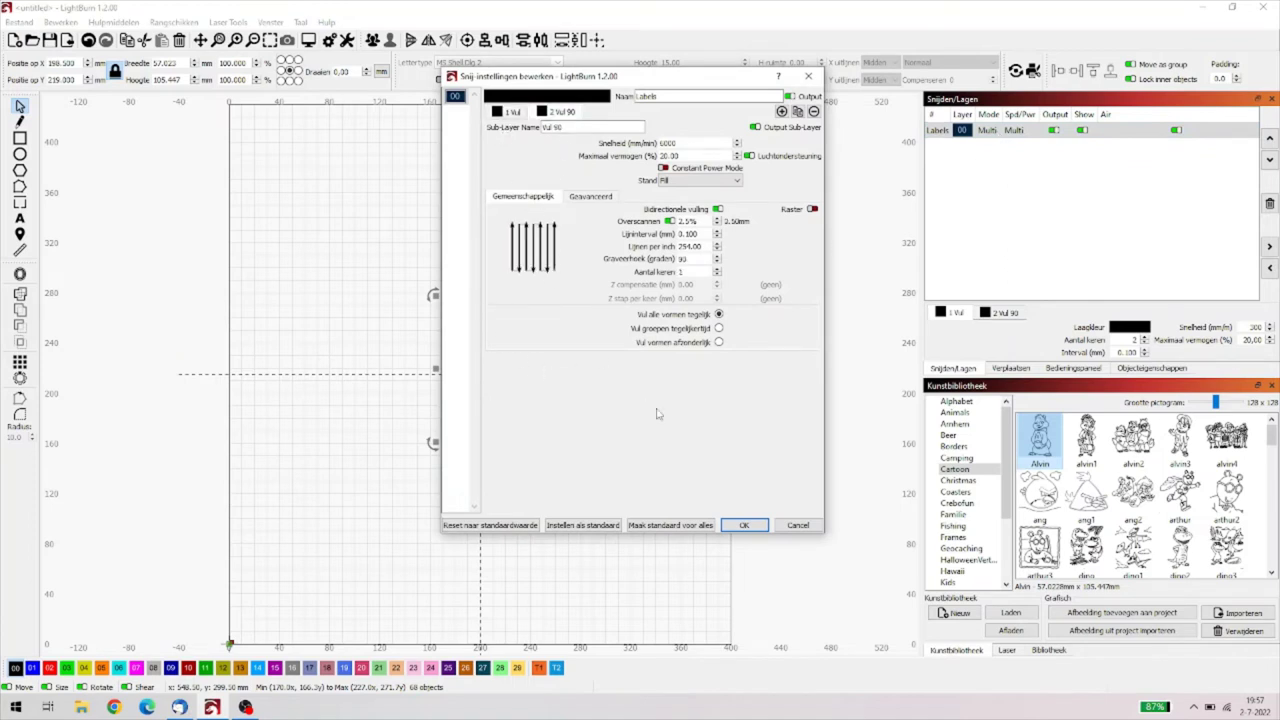
click(741, 525)
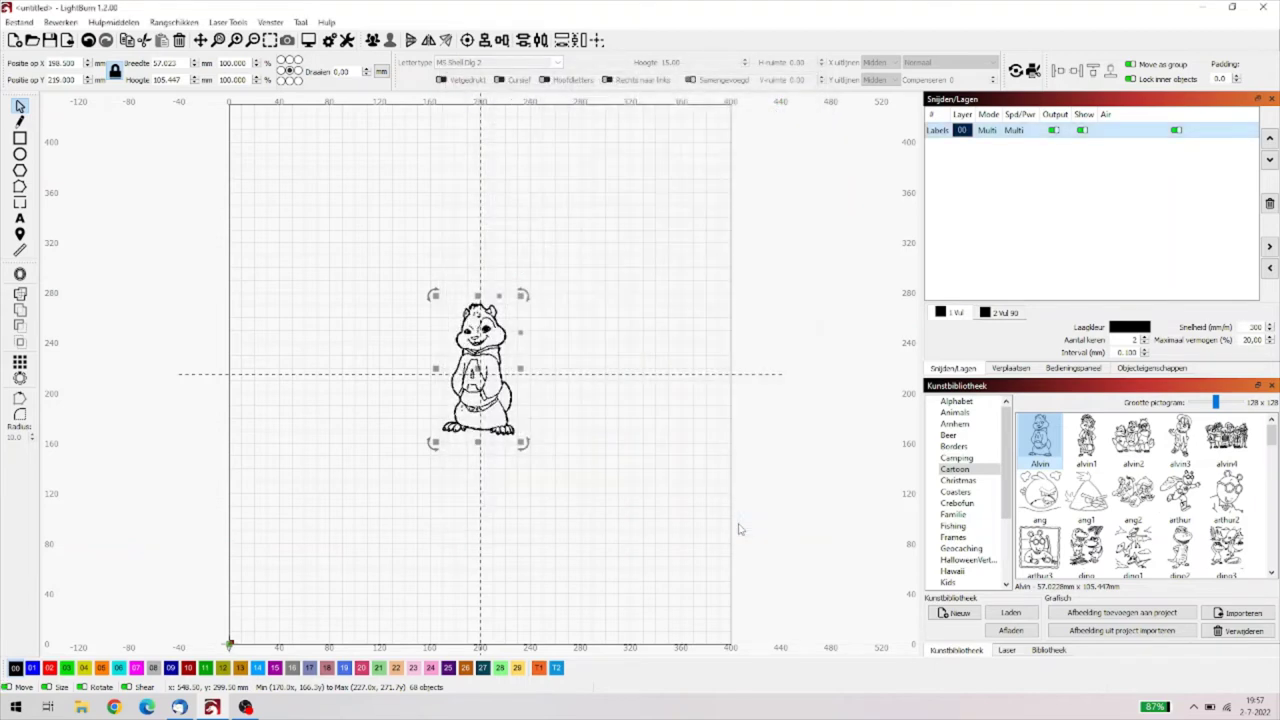
- Preview the laser job again, play it and scrub to about its midpoint, and close the preview
click(308, 40)
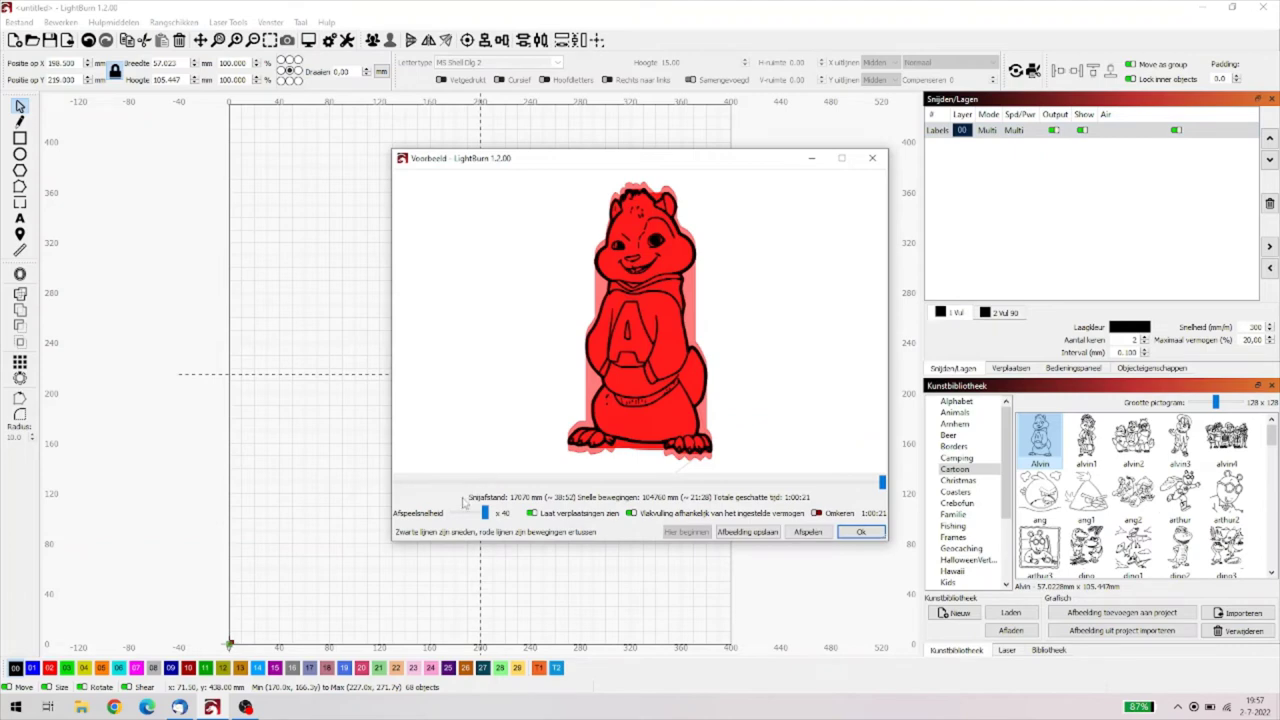
click(808, 532)
drag(399, 484, 644, 483)
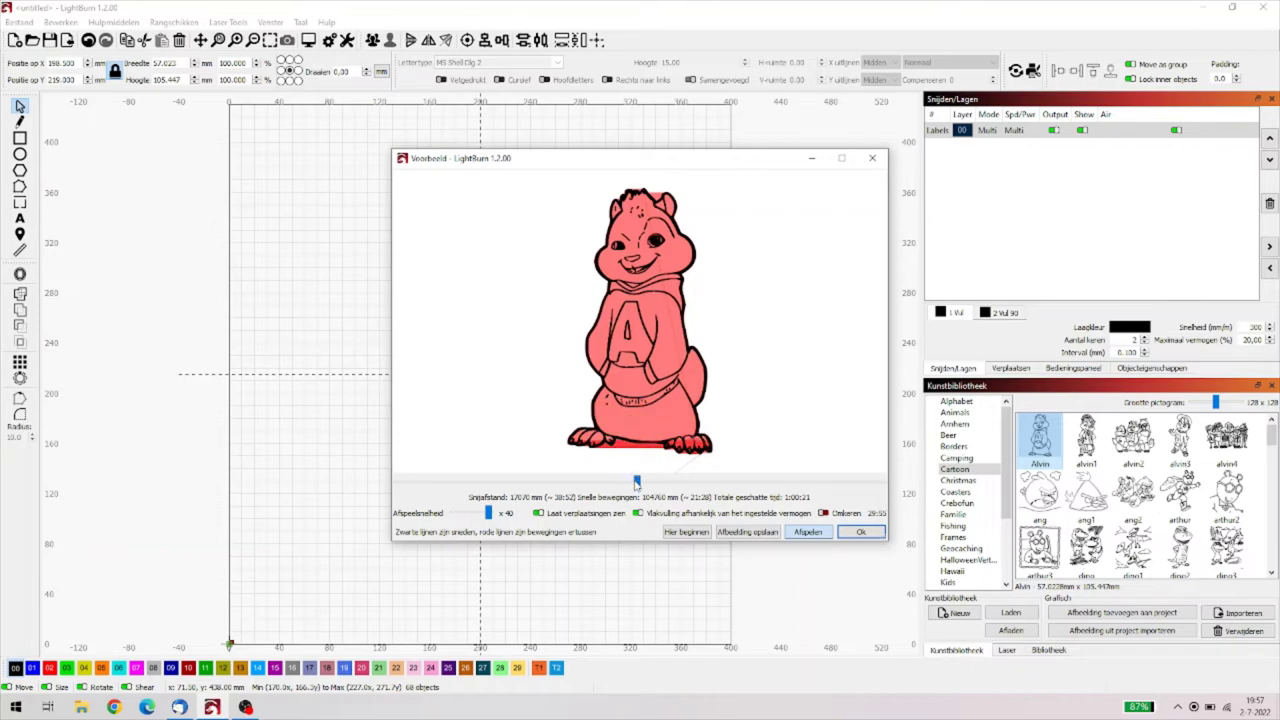
click(859, 532)
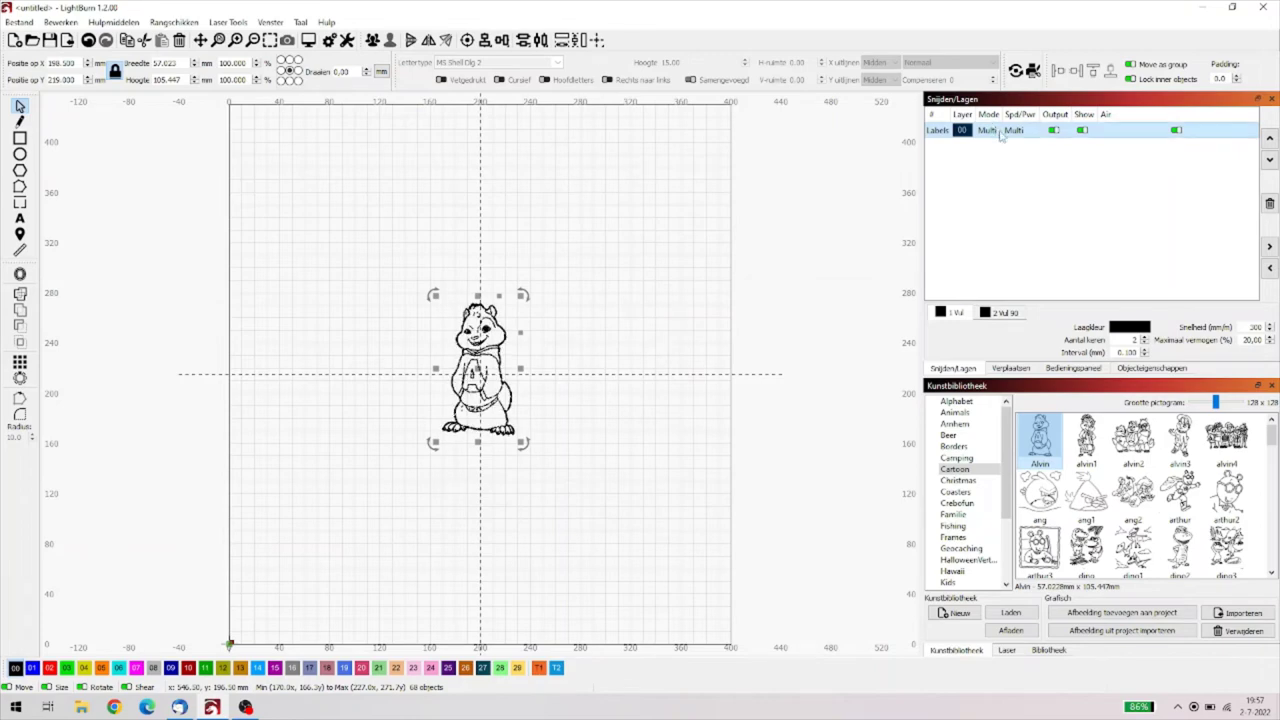
- Set the "Vul" sub-layer's number of passes to 1 and play the resulting job preview from partway through
double_click(1000, 133)
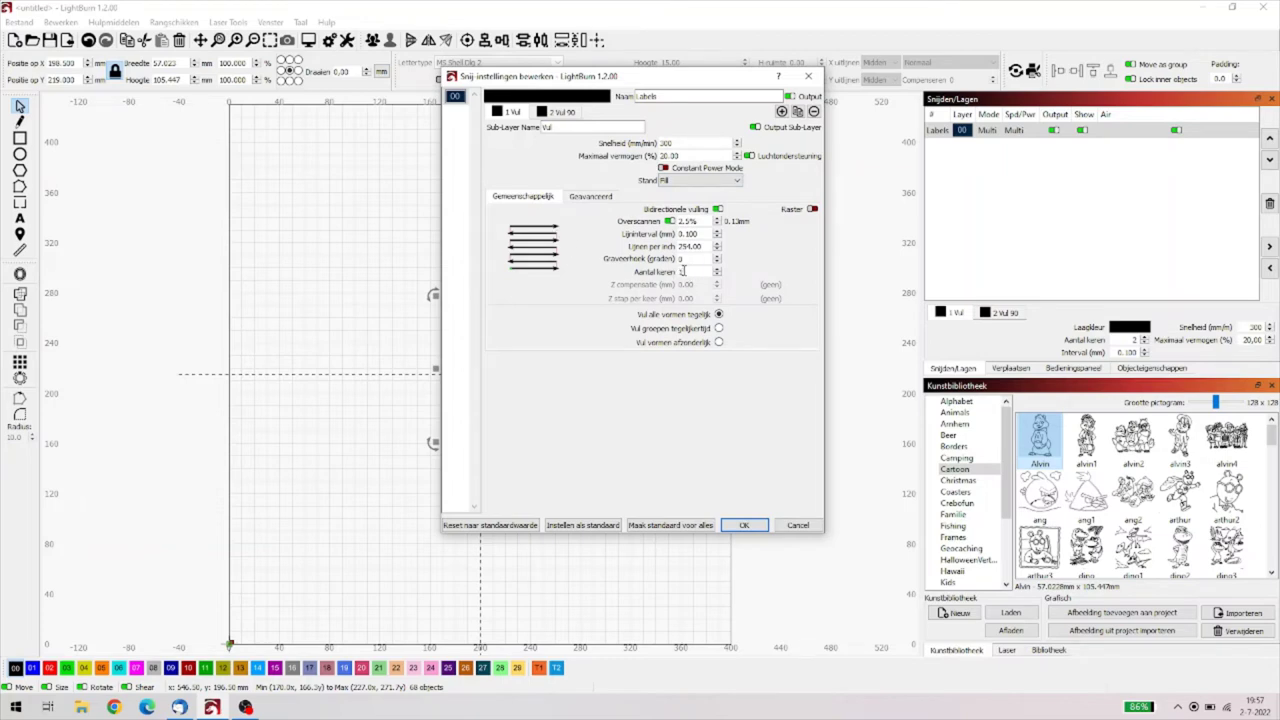
click(744, 525)
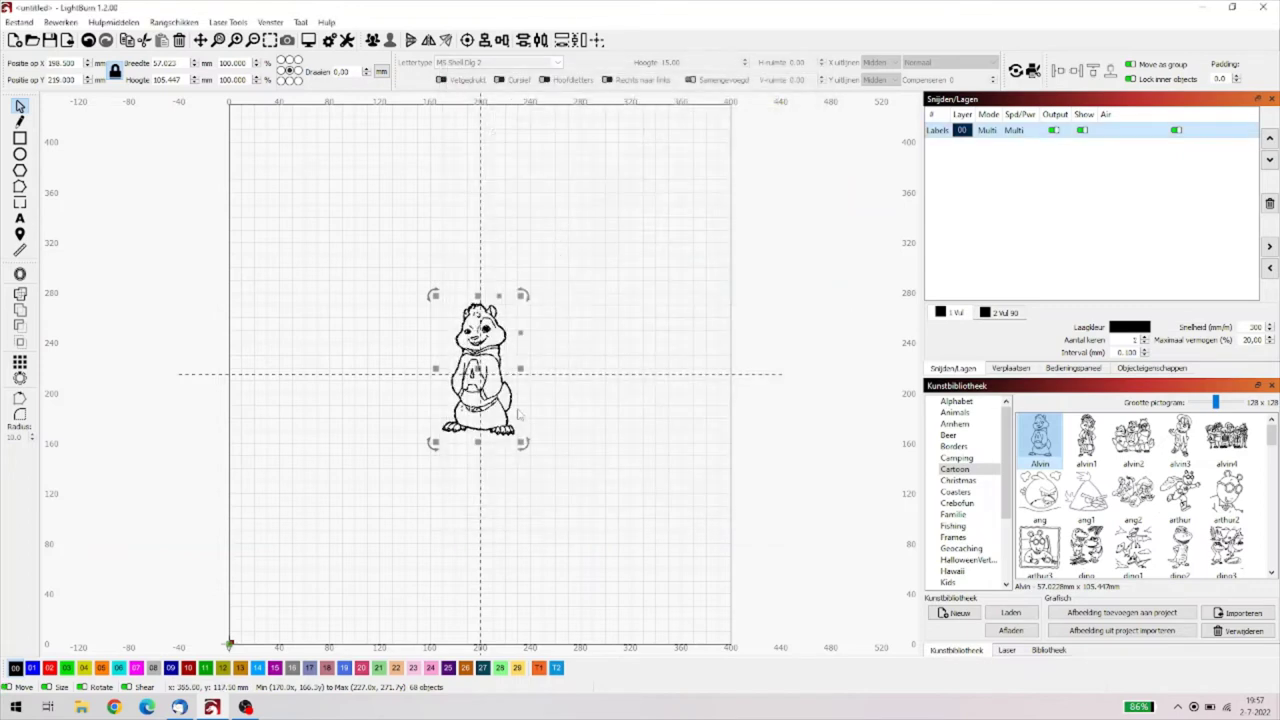
click(309, 40)
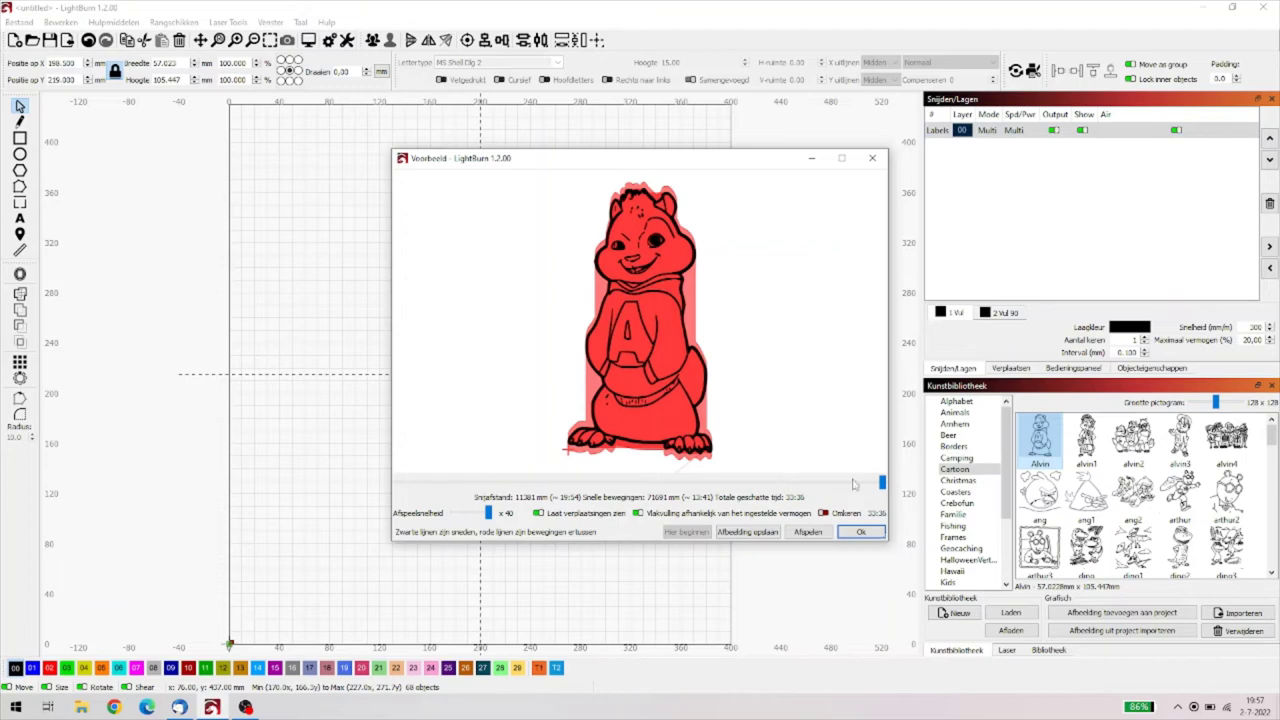
drag(881, 483, 696, 483)
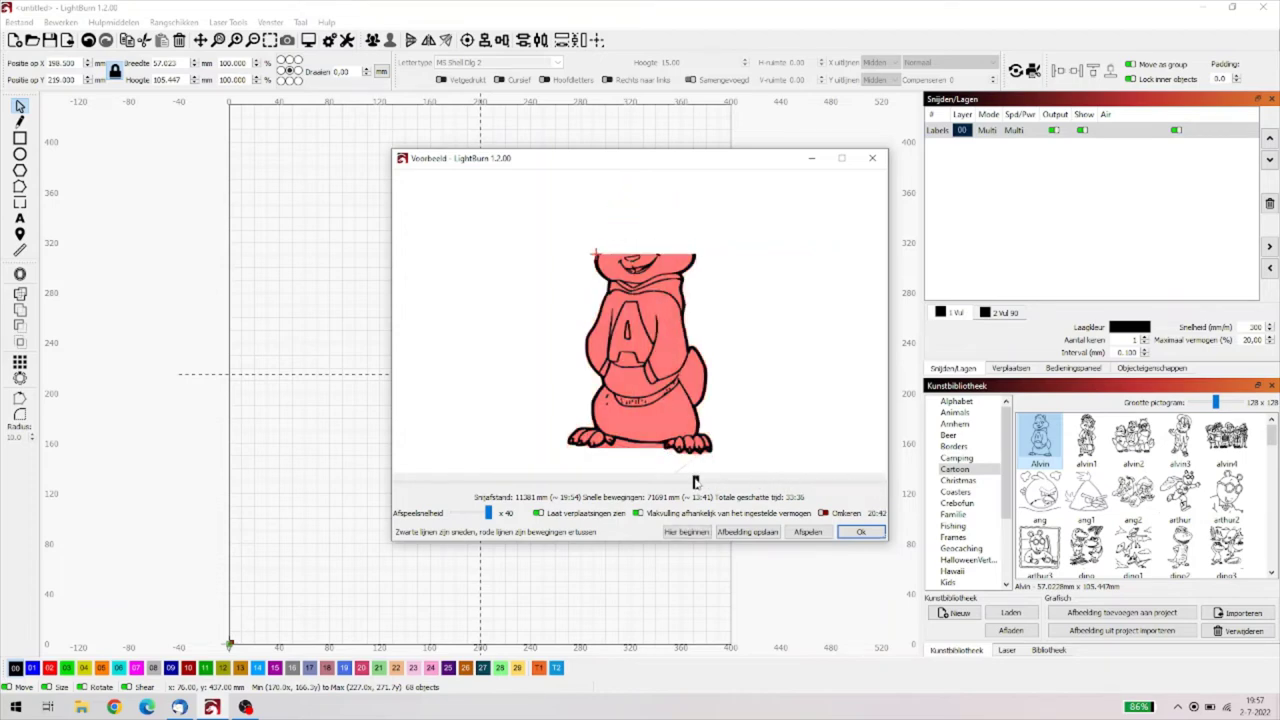
click(809, 533)
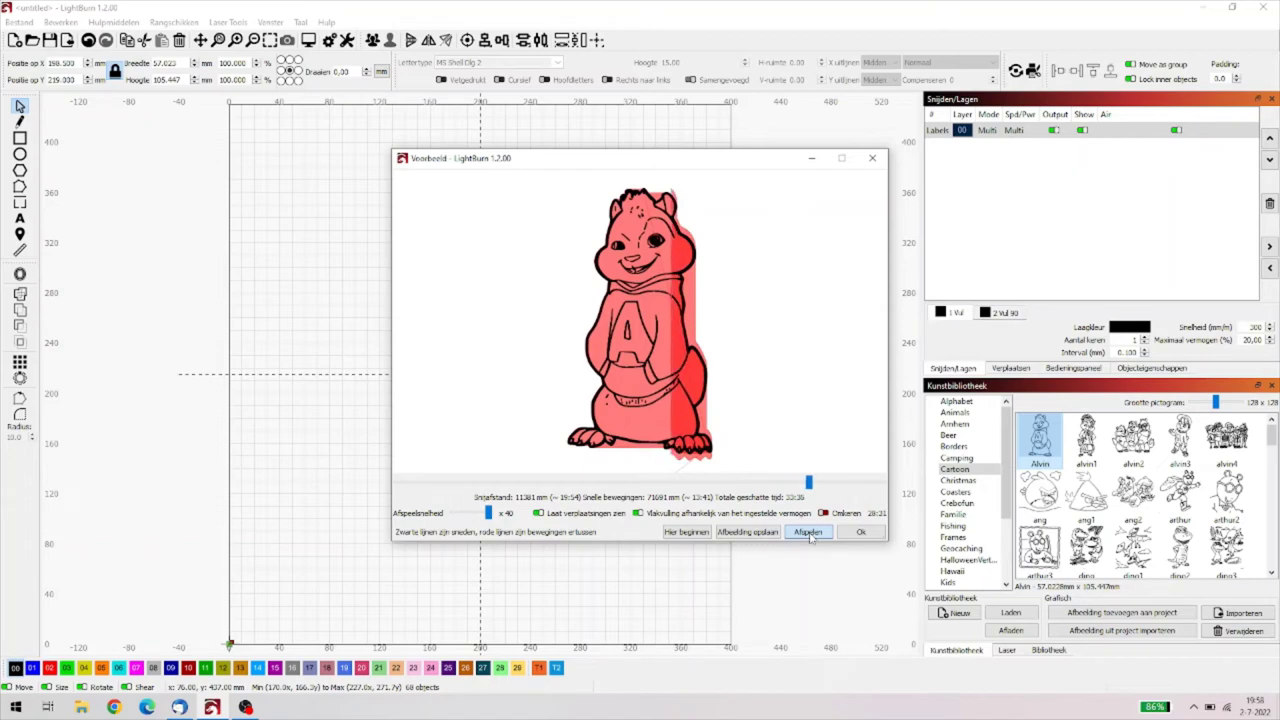
click(866, 533)
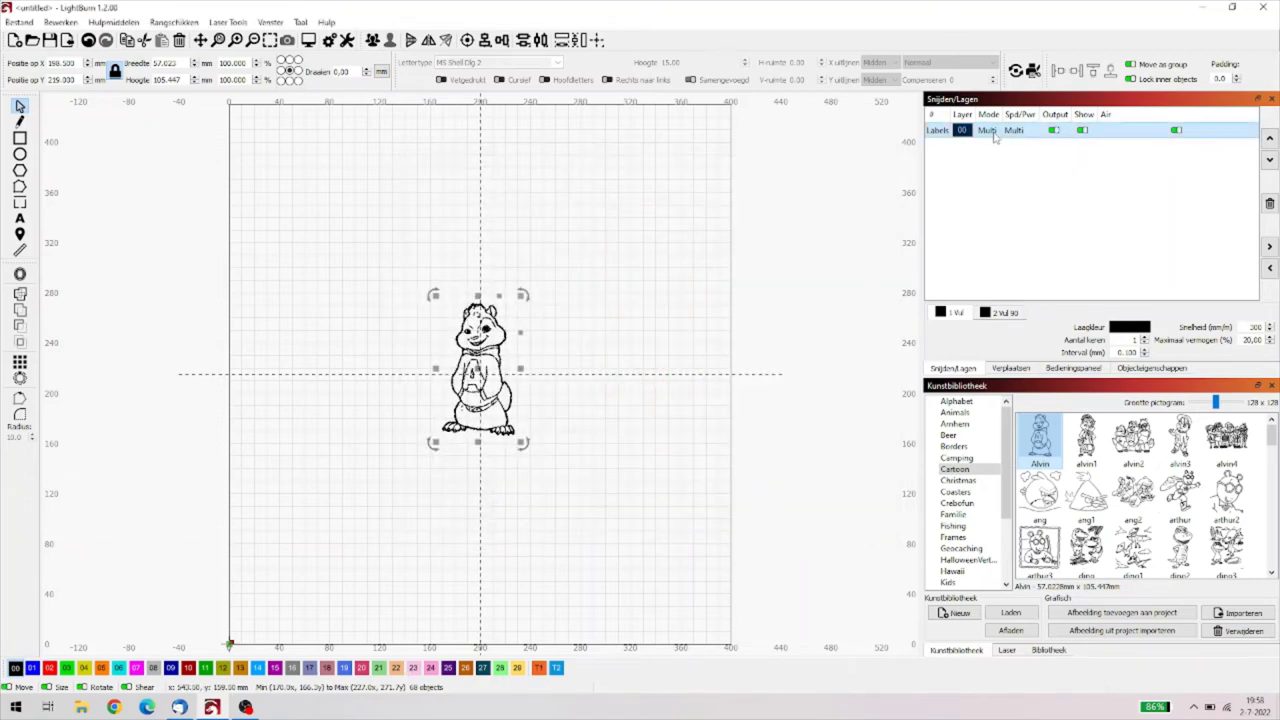
- Add a third sub-layer named "snijden" in Line mode with speed 300 mm/min, maximum power 80% and 5 passes, and apply the settings
double_click(994, 133)
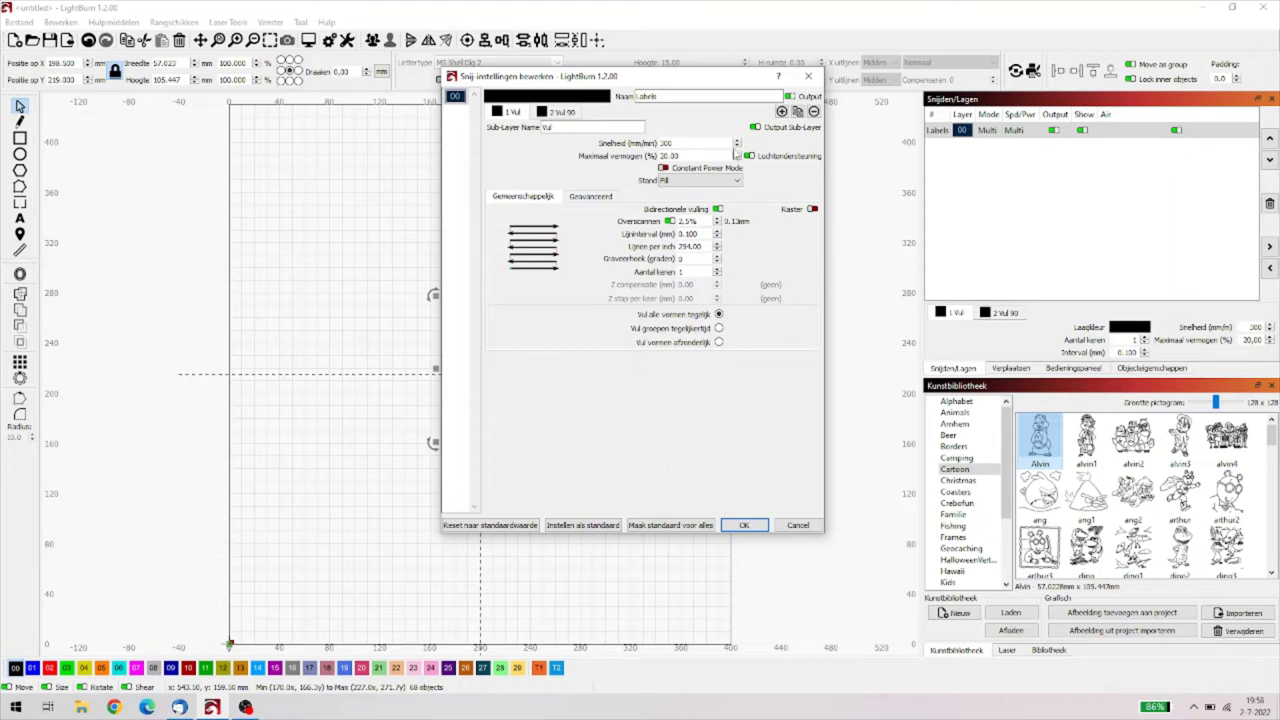
click(781, 112)
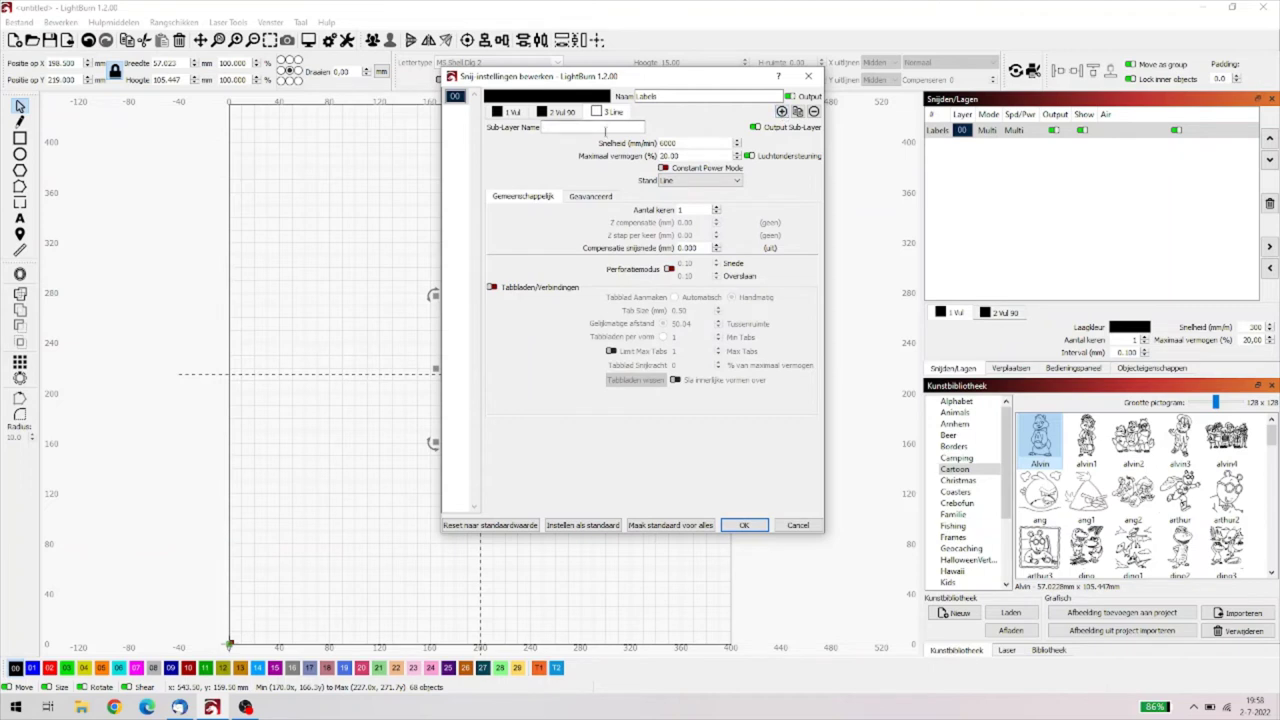
text(snijden)
double_click(682, 145)
text(2)
double_click(686, 156)
text(80)
double_click(688, 209)
click(757, 526)
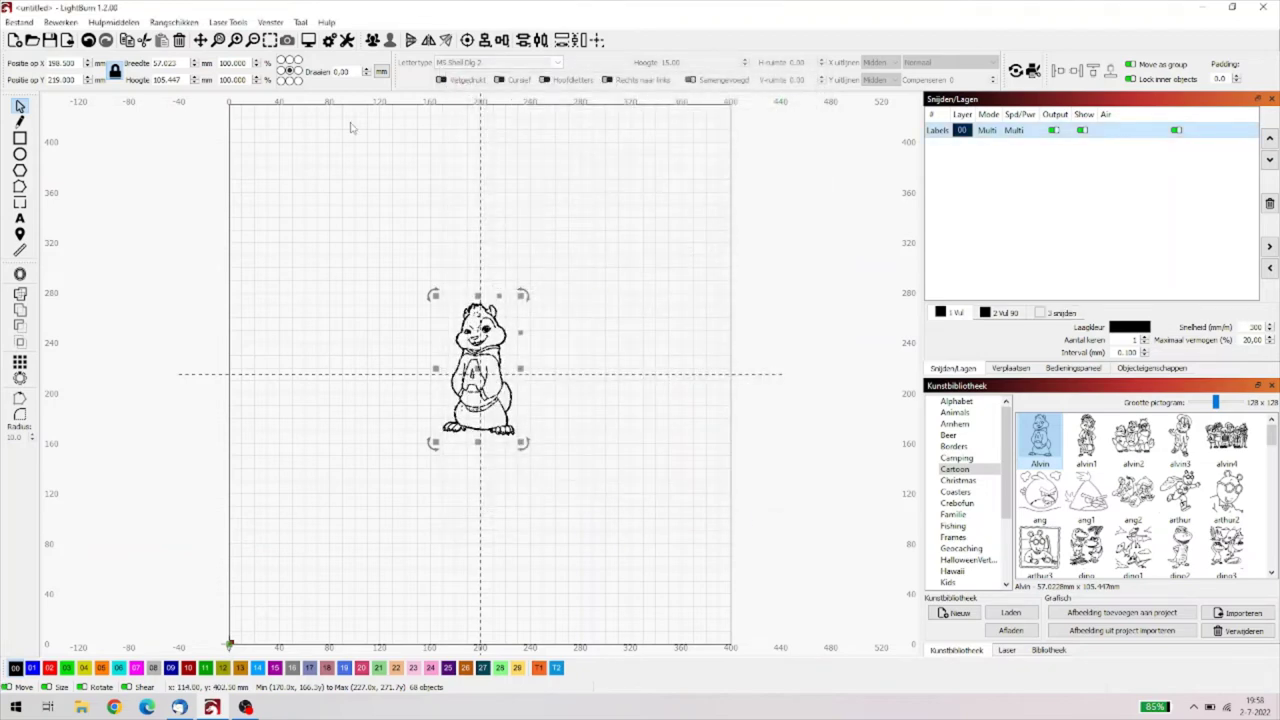
- Preview the three-sub-layer job, play its final cutting portion at x5 speed with travel moves hidden, and close the preview
click(308, 40)
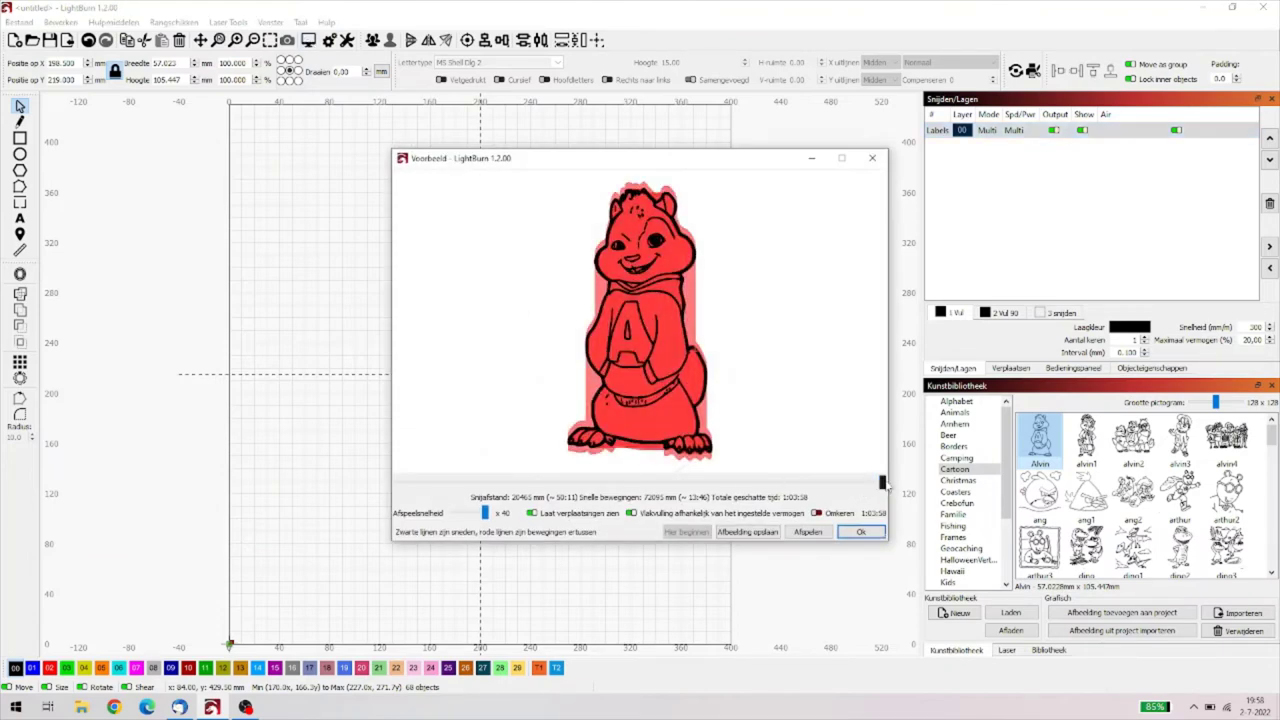
drag(884, 486, 810, 488)
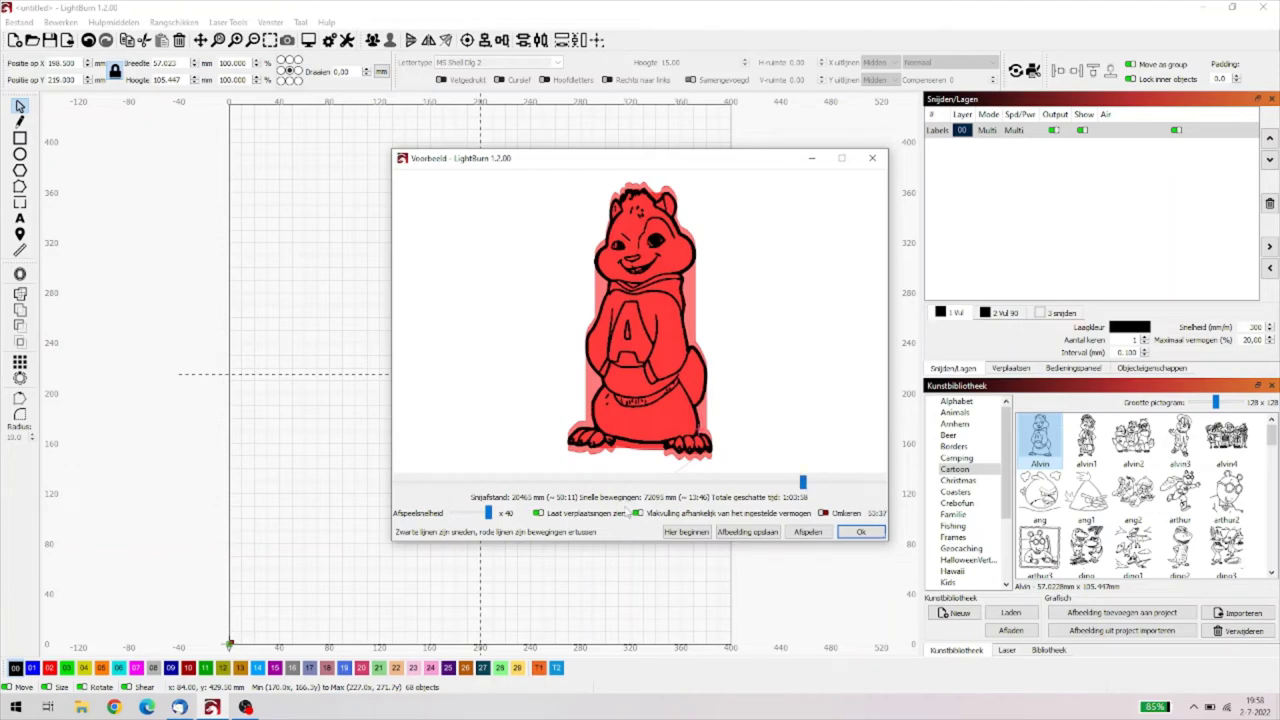
click(808, 532)
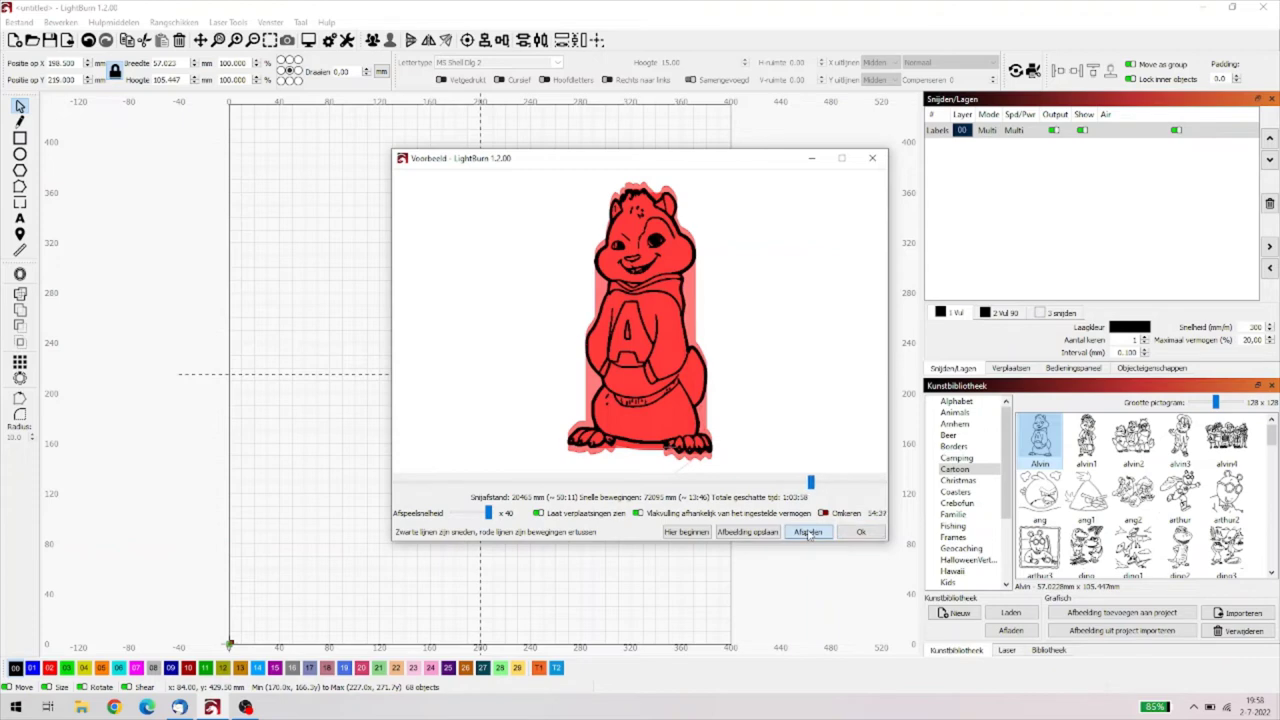
click(472, 516)
click(472, 516)
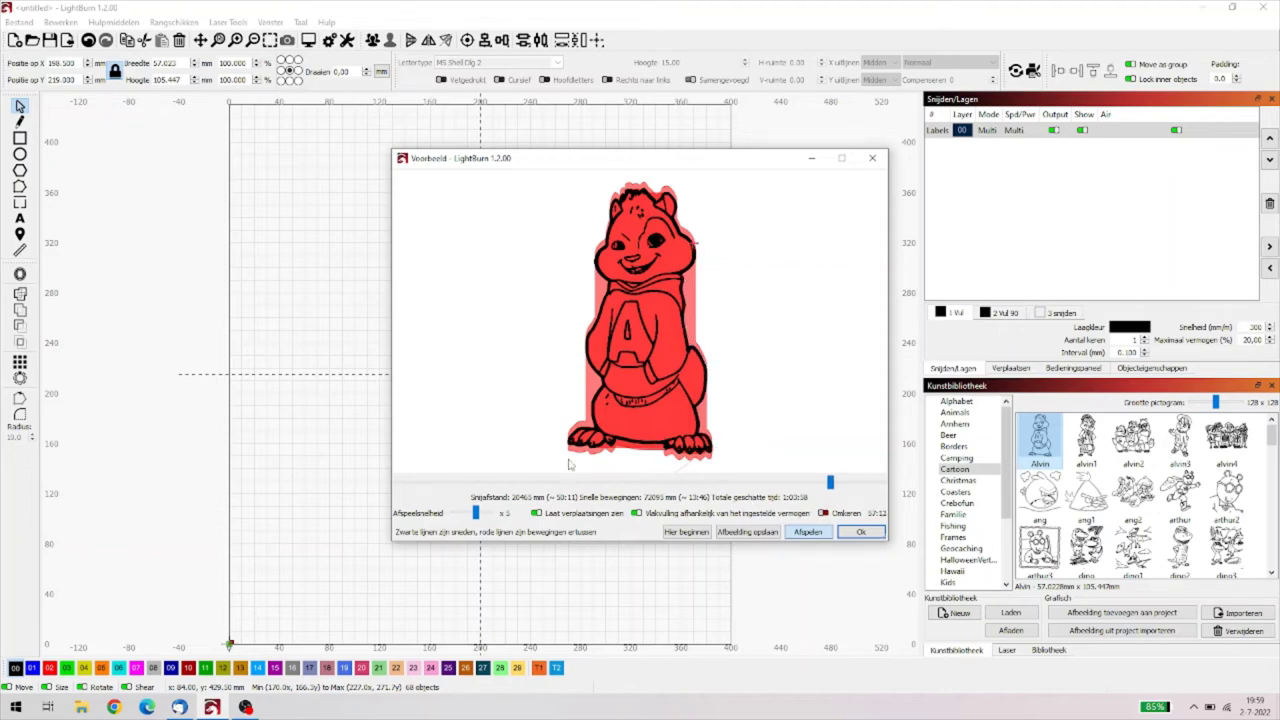
click(536, 513)
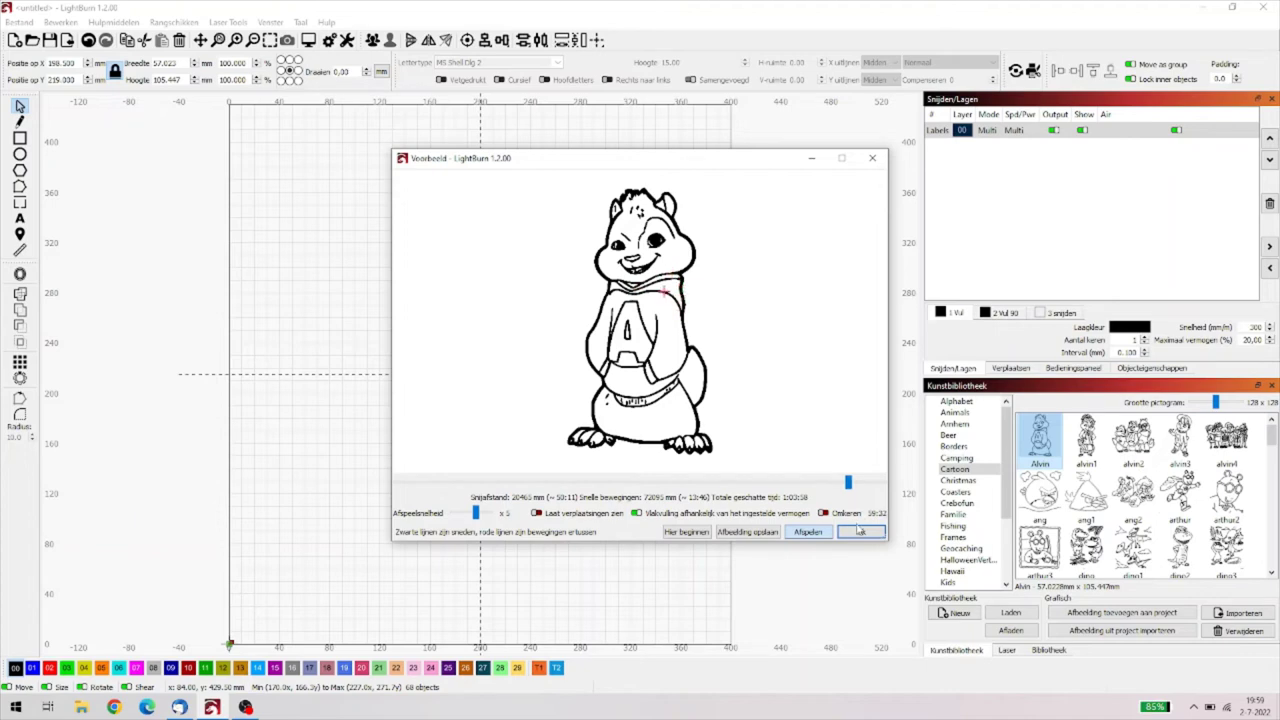
click(859, 533)
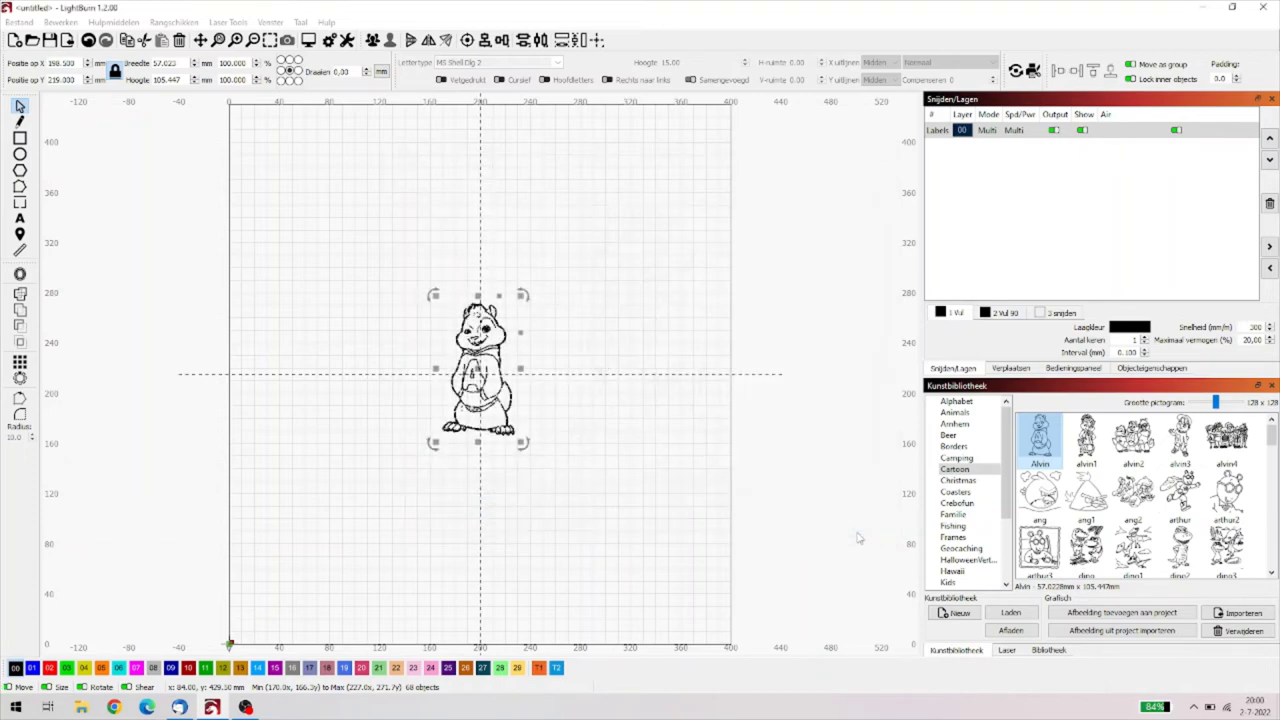
- Delete the chipmunk drawing and draw a rectangle about 119 x 86 mm near the middle of the work area
double_click(1006, 131)
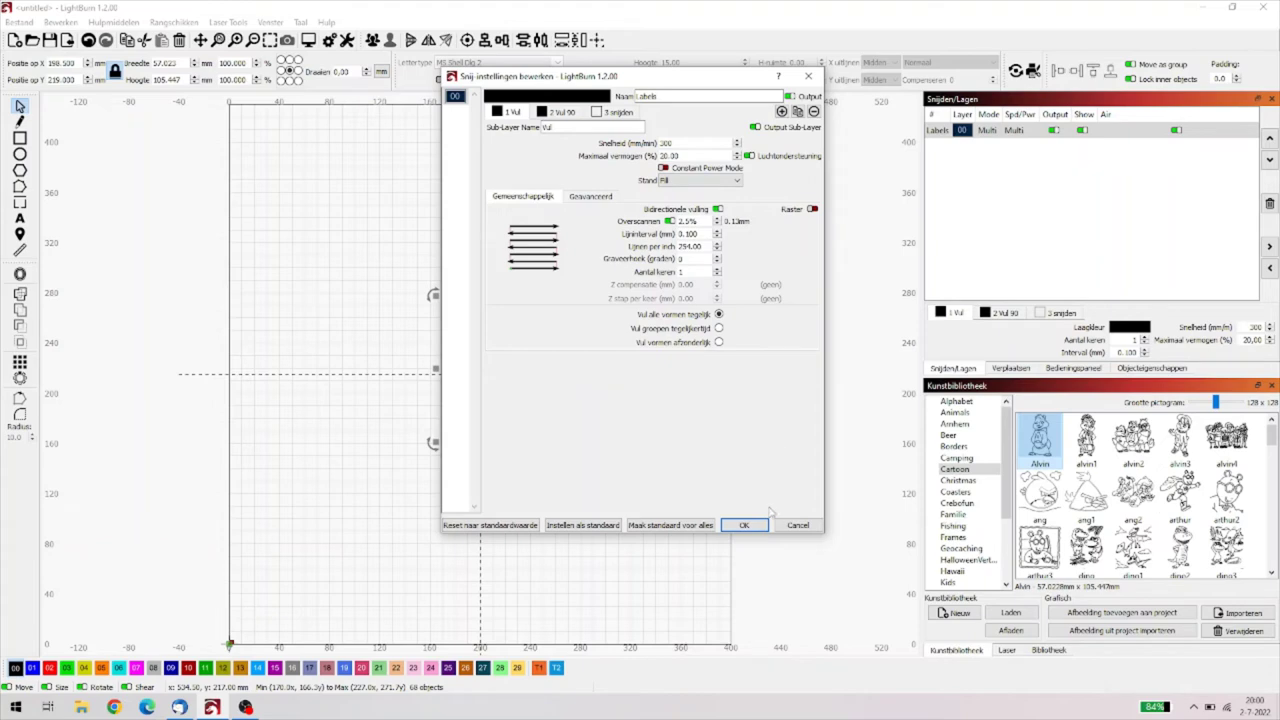
click(792, 527)
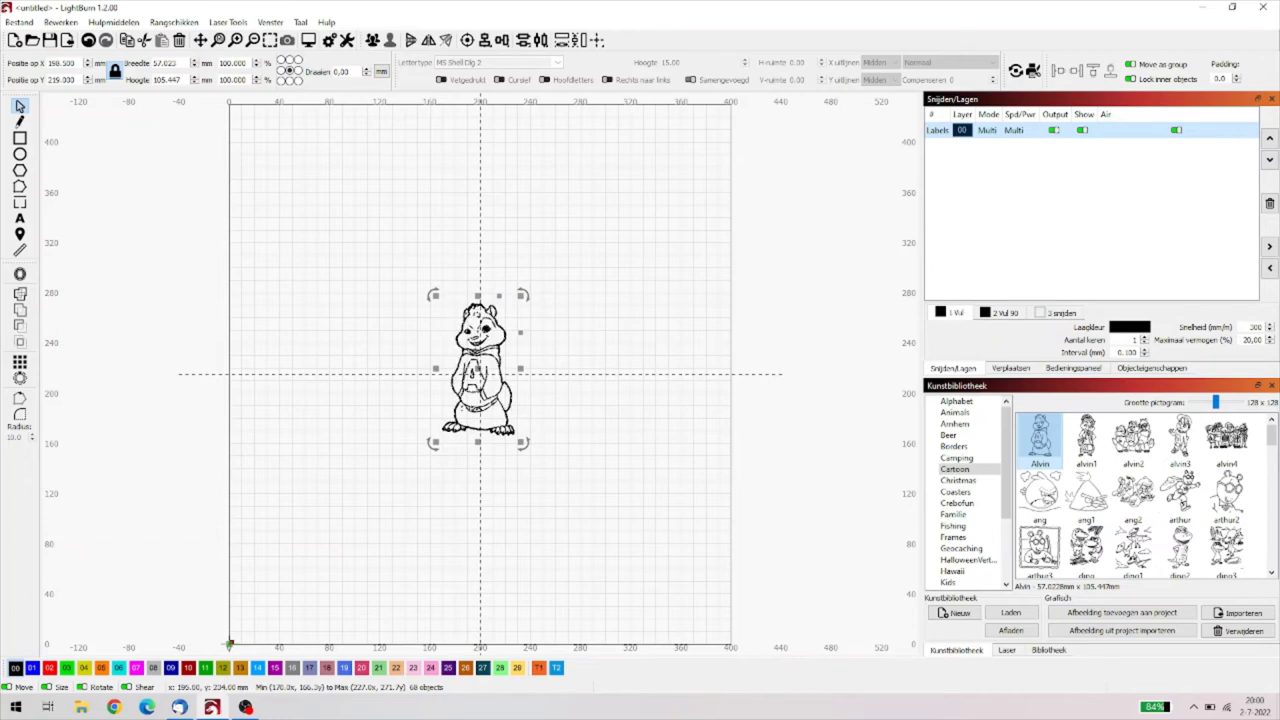
key(Delete)
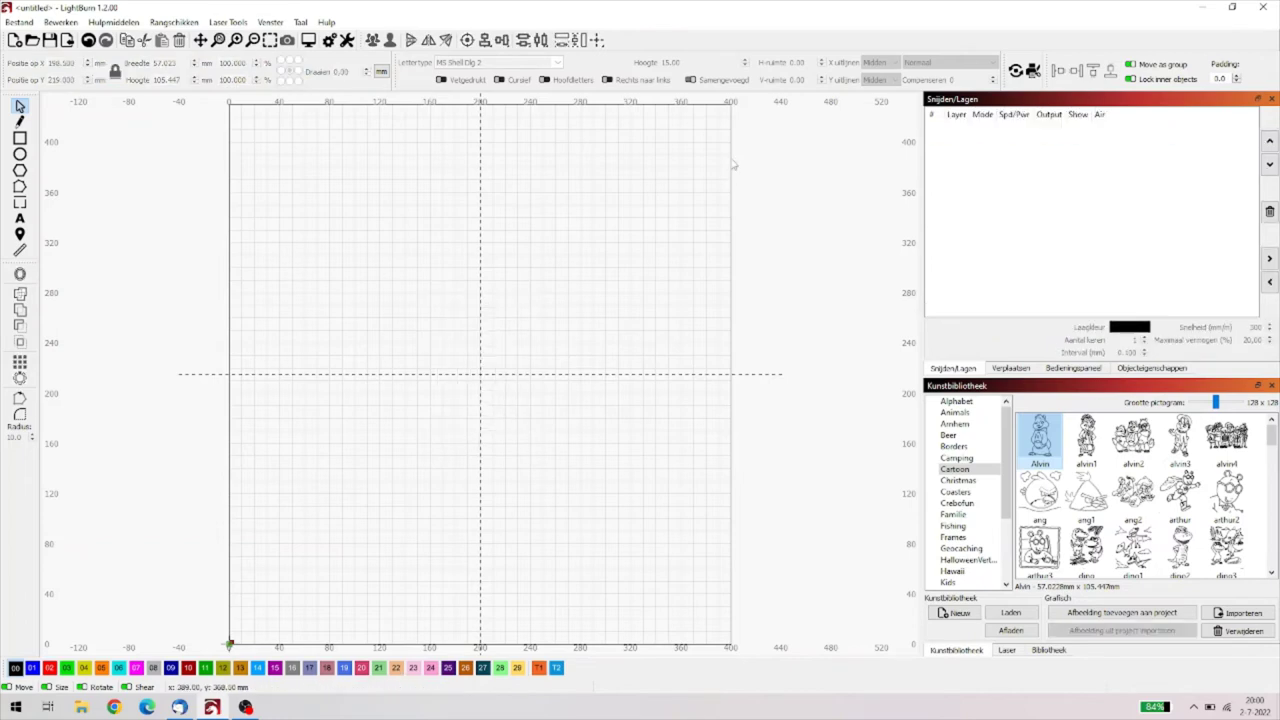
click(20, 138)
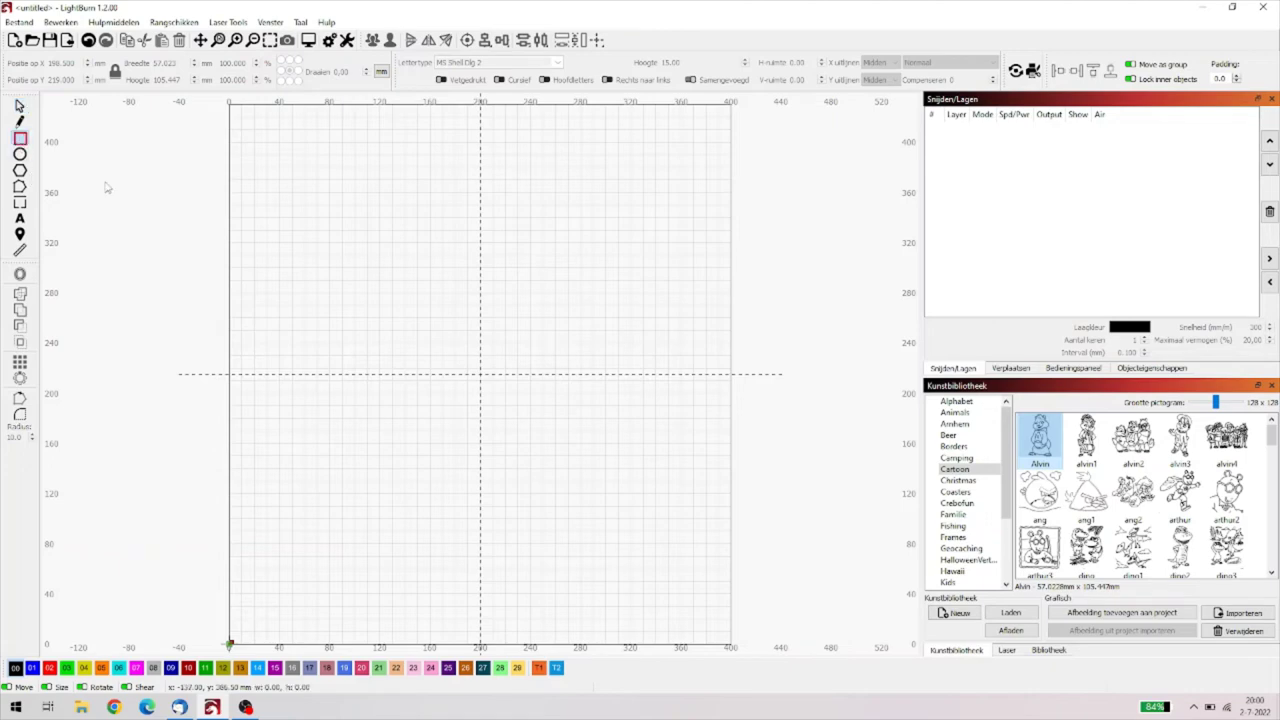
drag(437, 314, 587, 421)
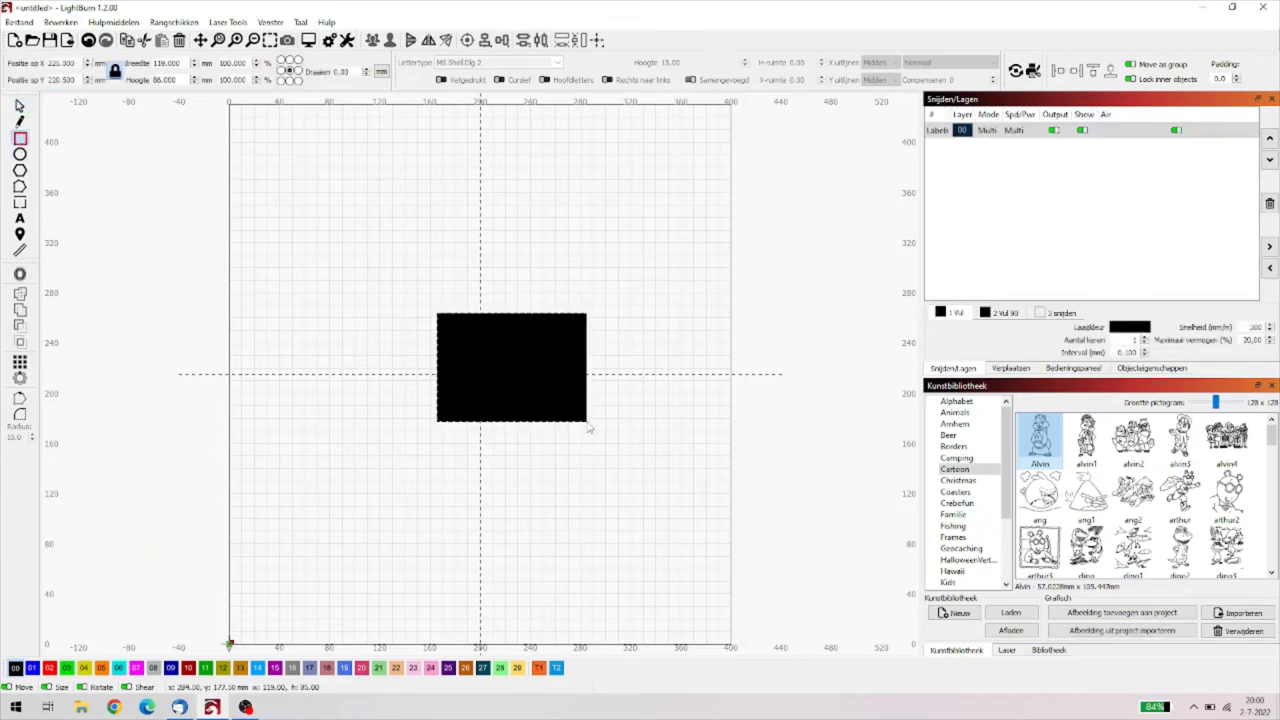
- Remove the "snijden" and "Vul 90" sub-layers from the rectangle's cut settings
double_click(1011, 131)
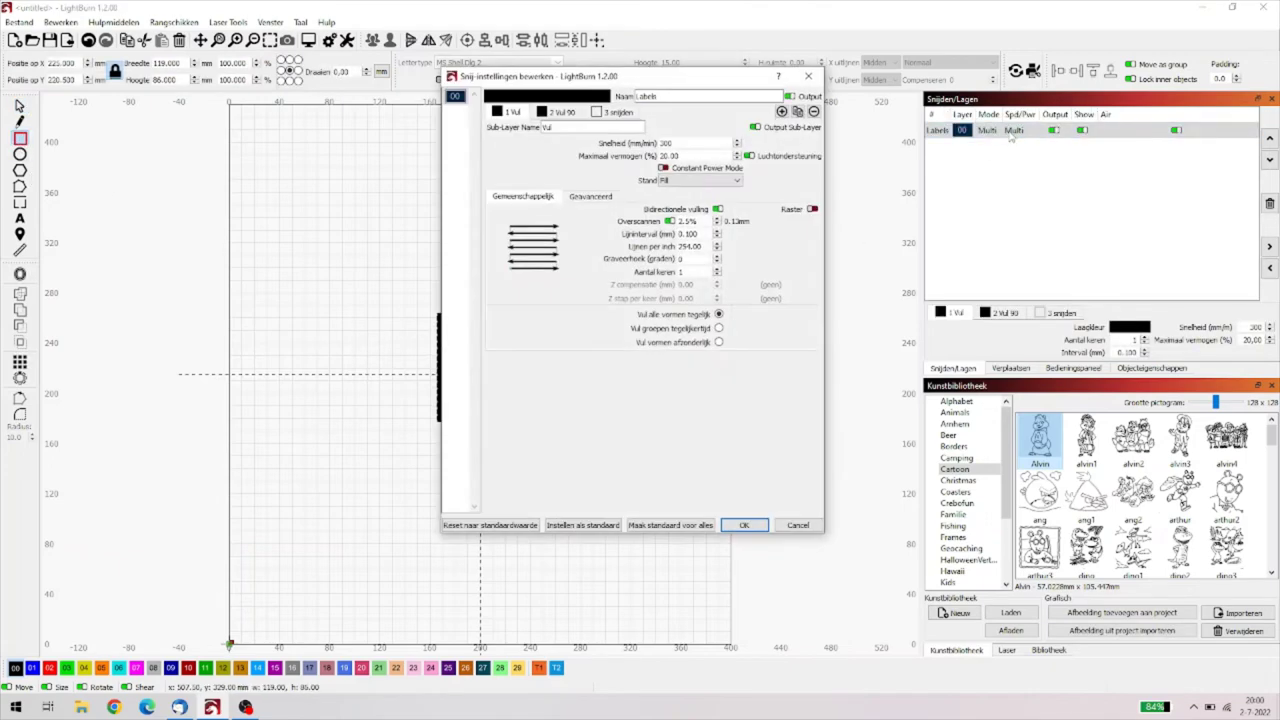
click(624, 112)
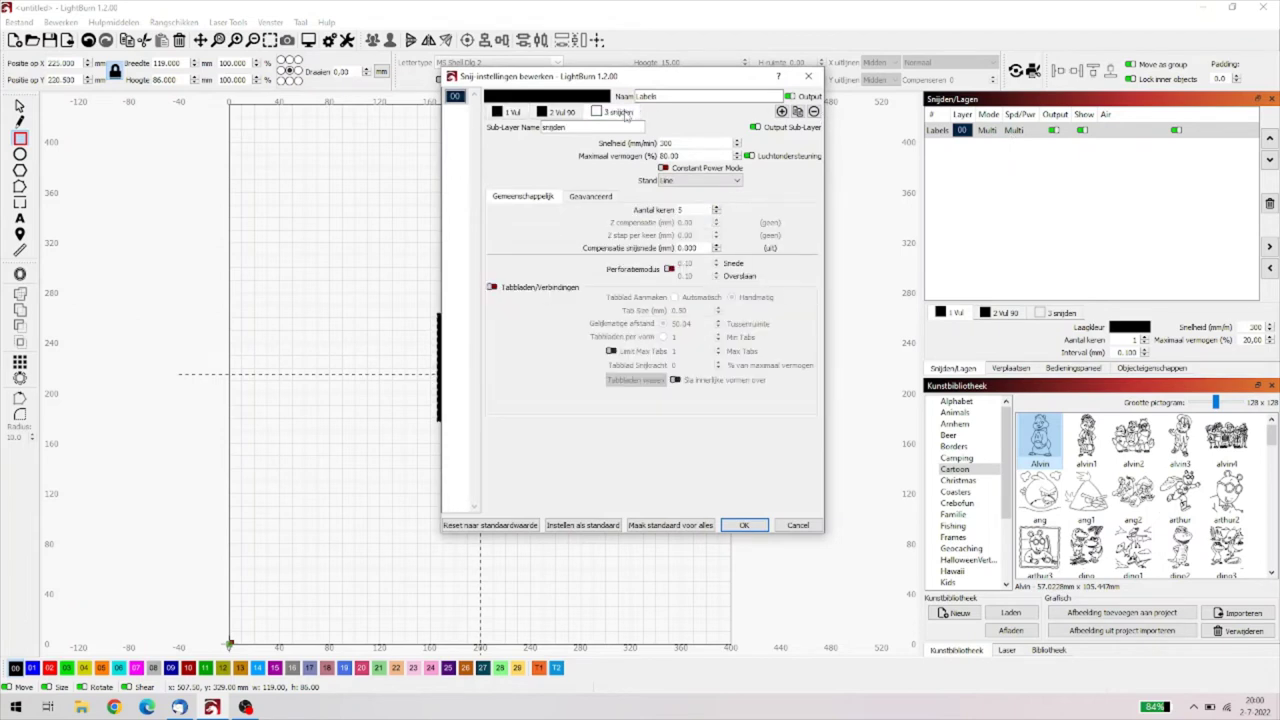
click(815, 113)
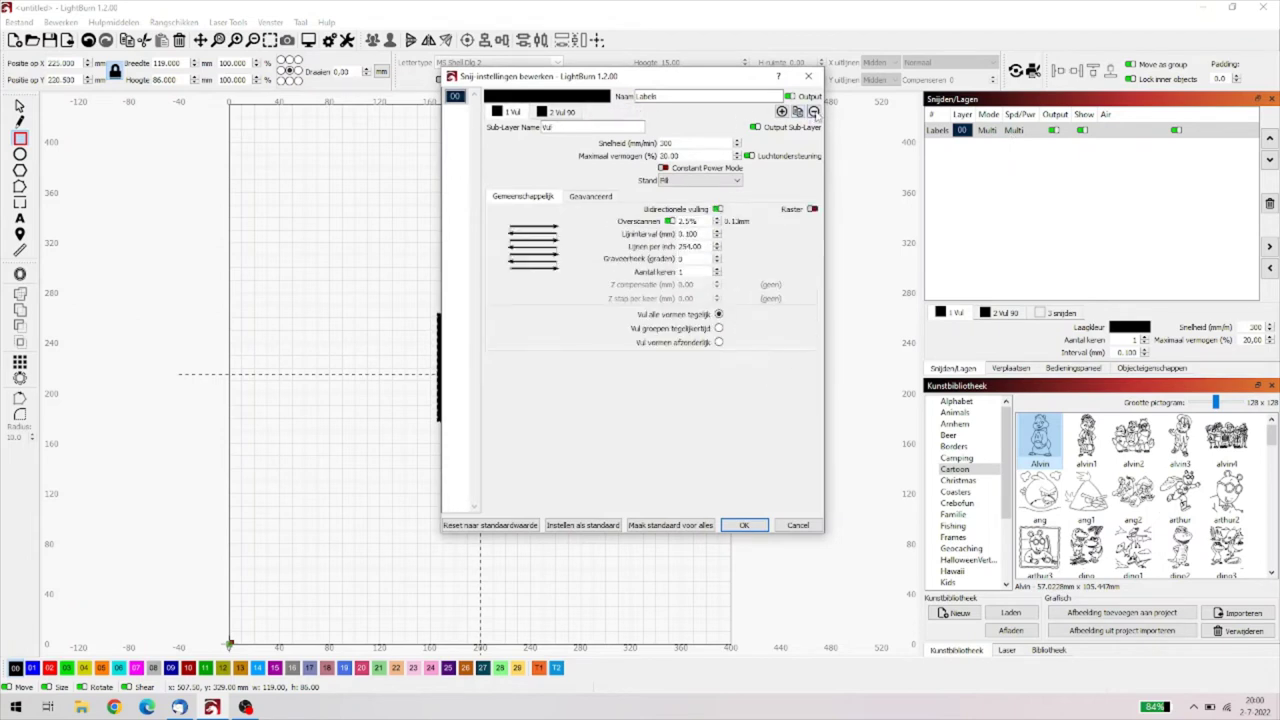
click(567, 115)
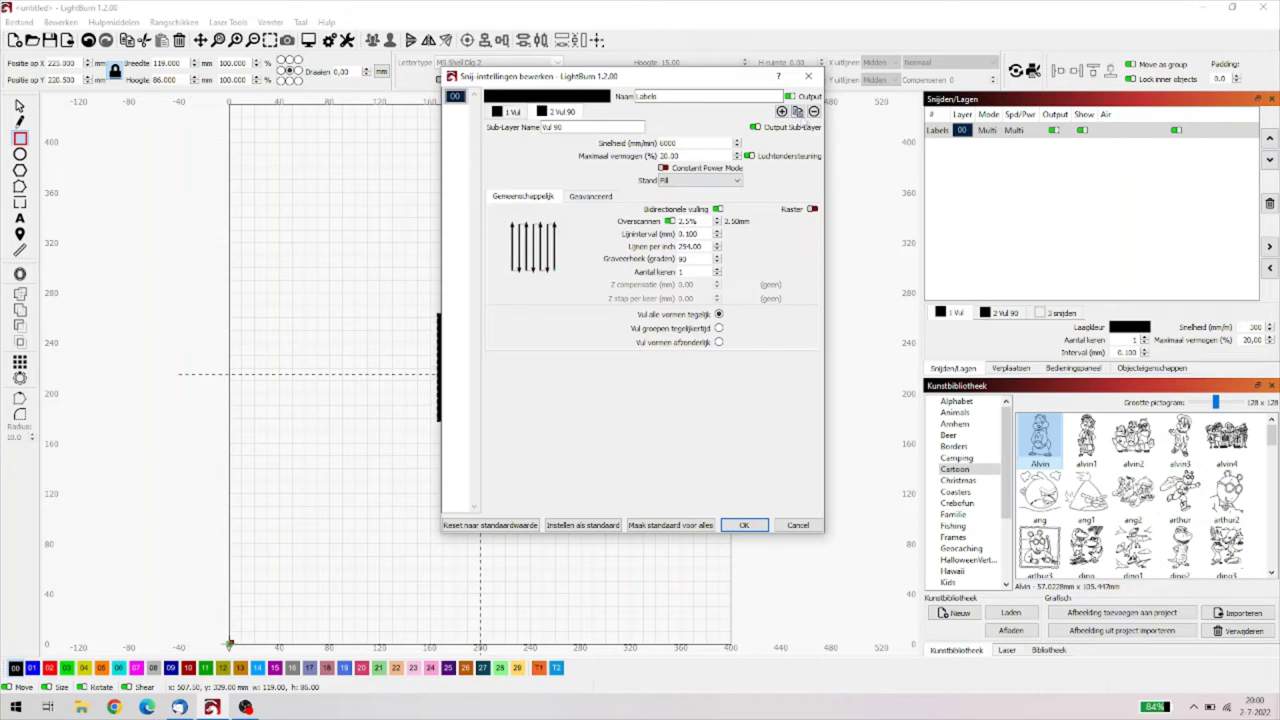
click(815, 112)
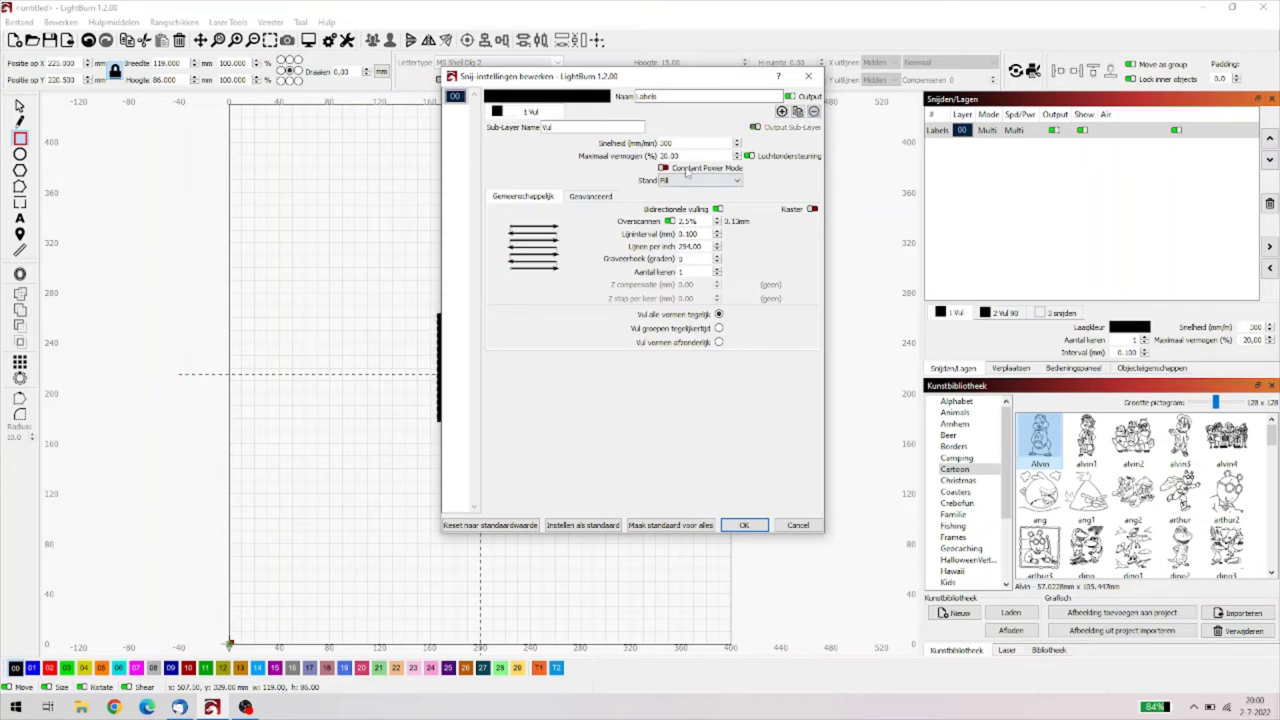
- Switch the remaining "Vul" sub-layer to Line mode and apply the cut settings
click(697, 181)
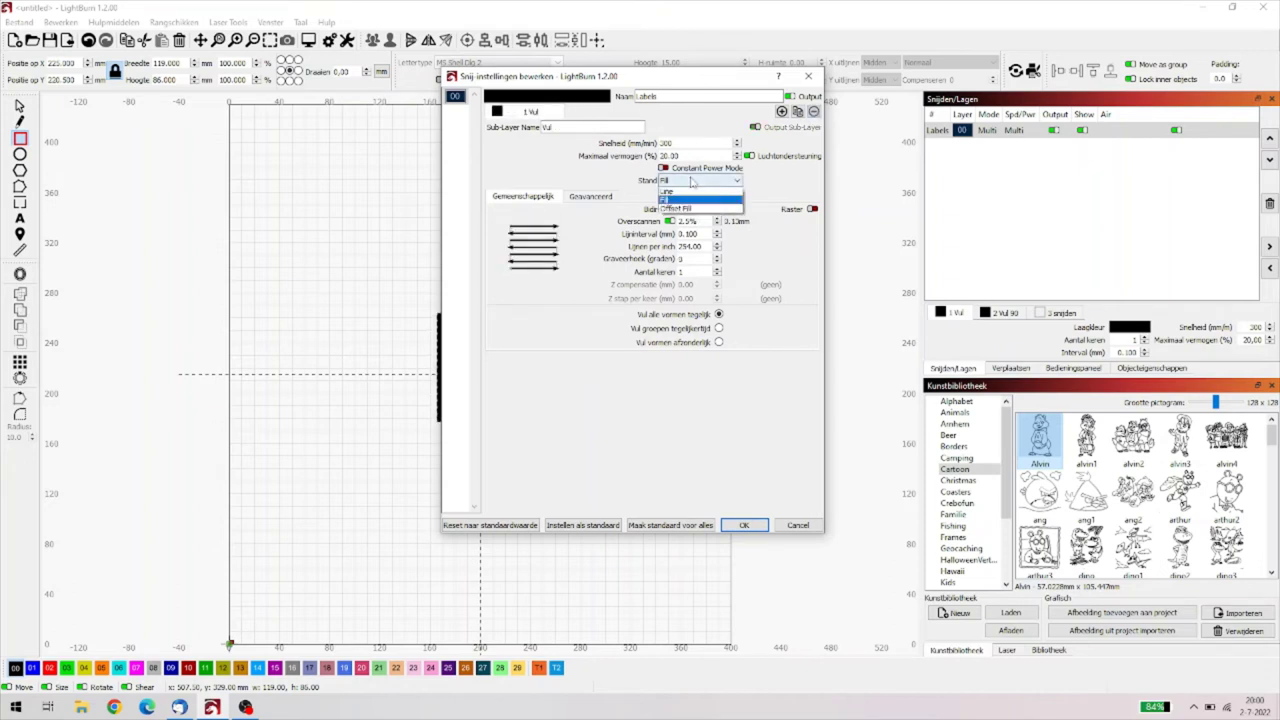
click(672, 190)
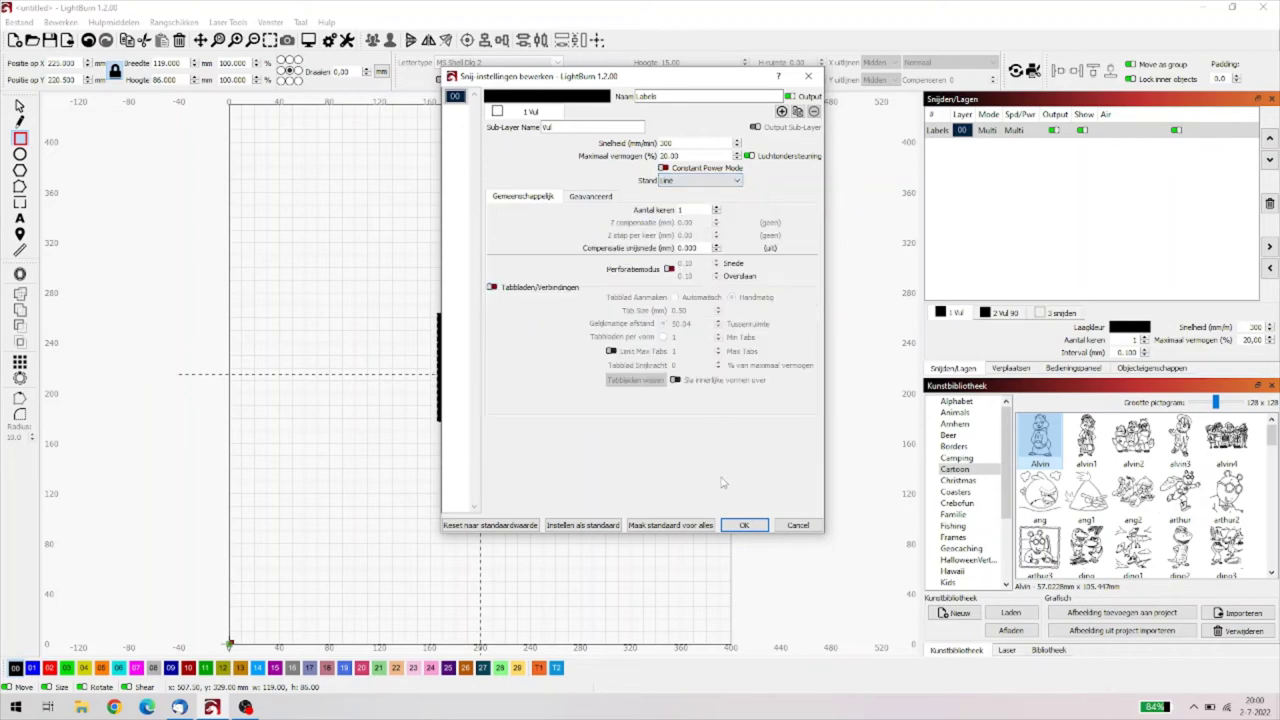
click(743, 525)
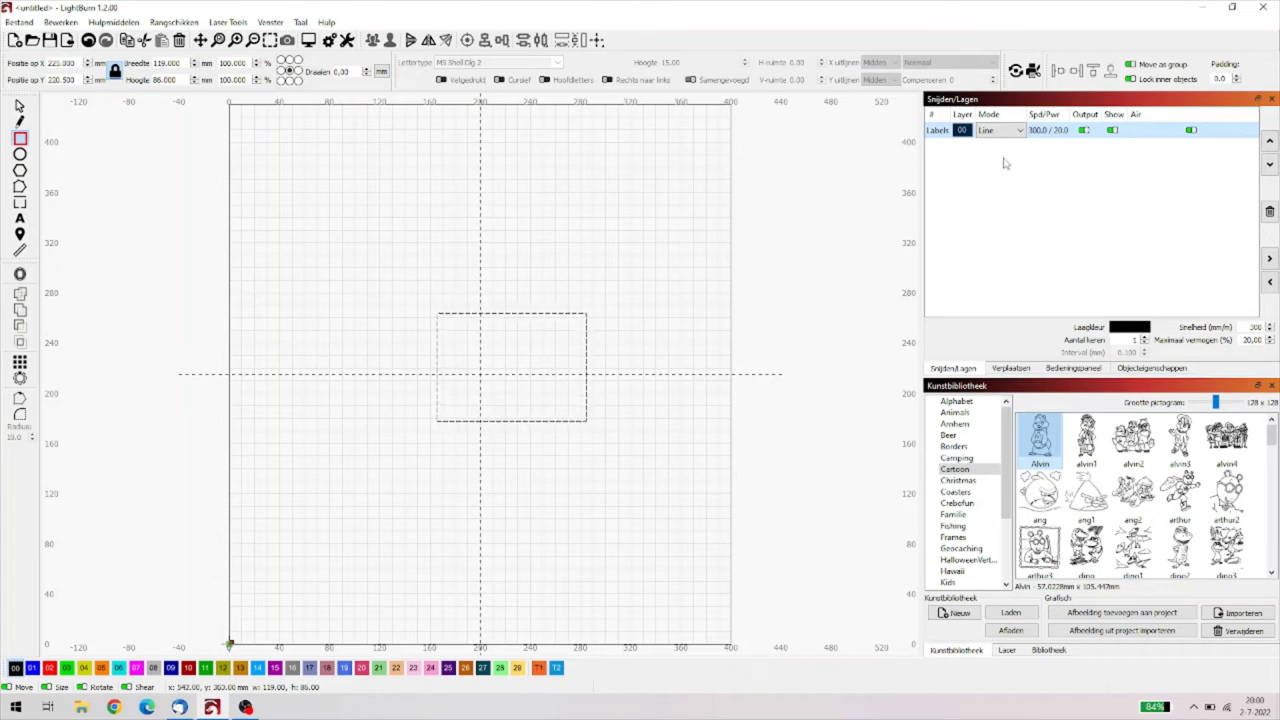
- Set the line layer's maximum power to 80% and its number of passes to 5, and apply the settings
double_click(1048, 140)
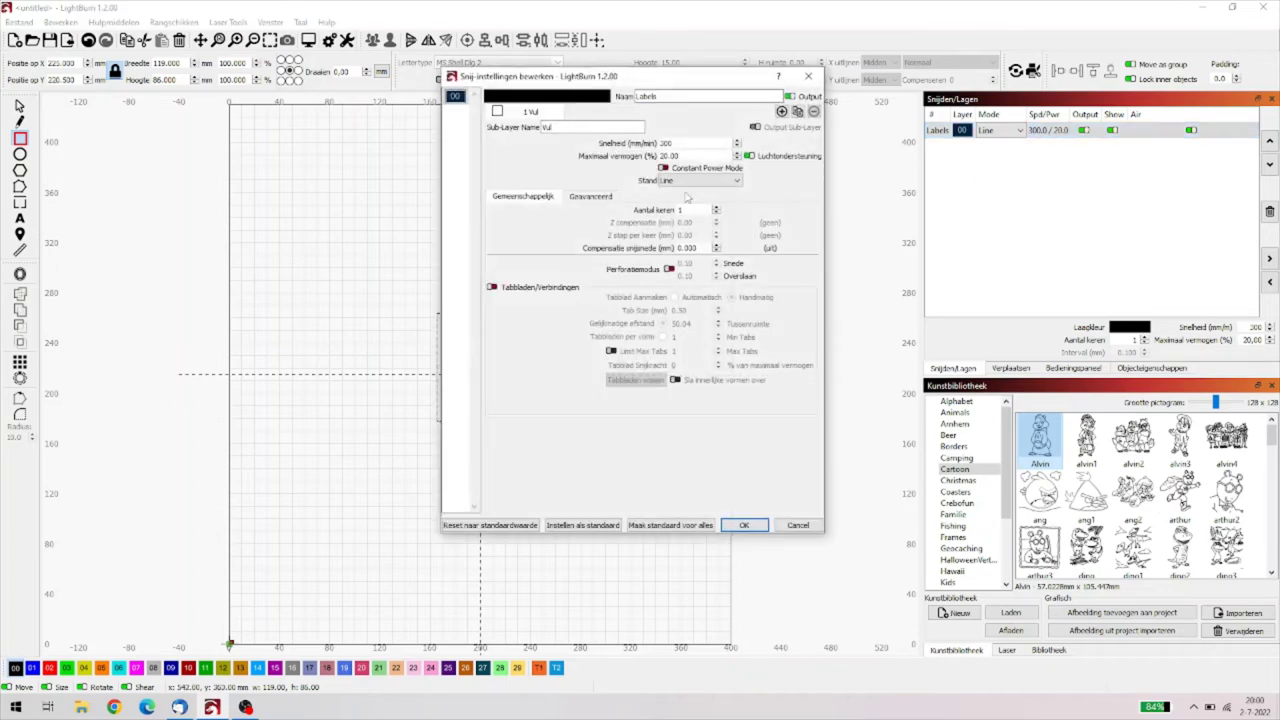
drag(687, 154, 606, 162)
text(80)
key(Tab)
click(692, 210)
click(744, 526)
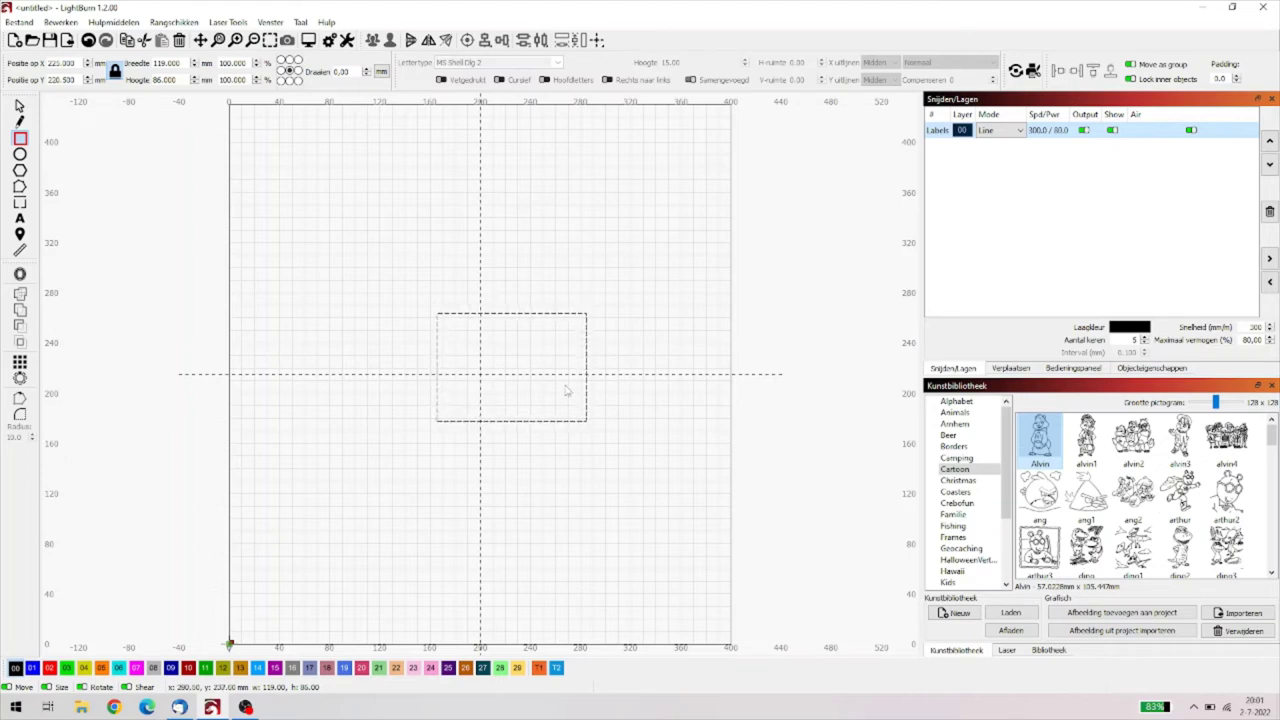
- Change the rectangle's layer to Fill mode with speed 2000 mm/min and maximum power 60%, and apply the settings
double_click(1045, 131)
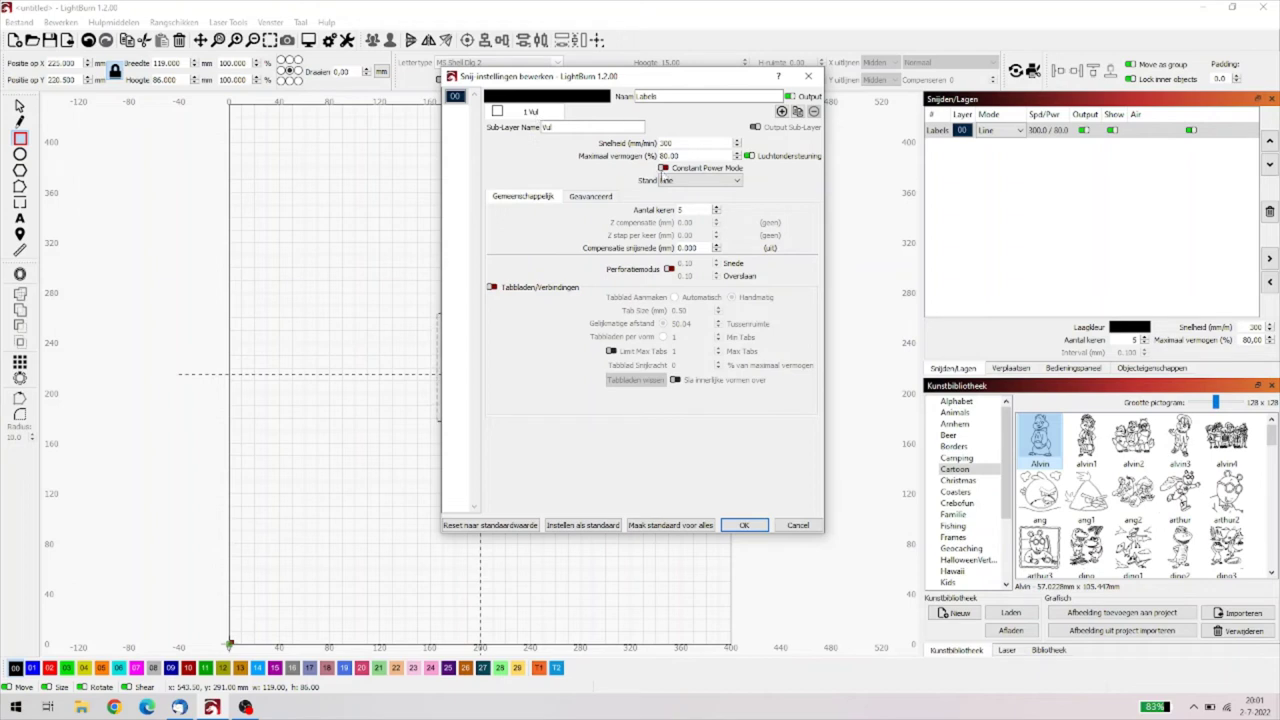
click(668, 180)
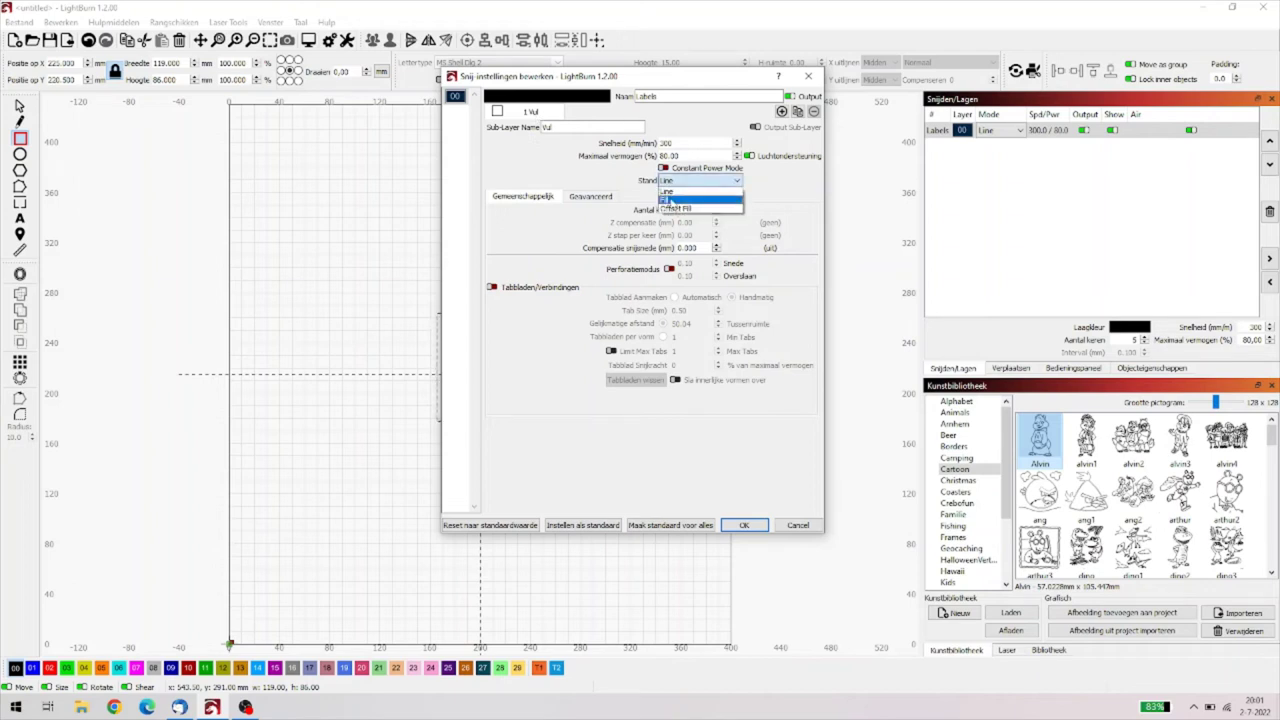
click(668, 200)
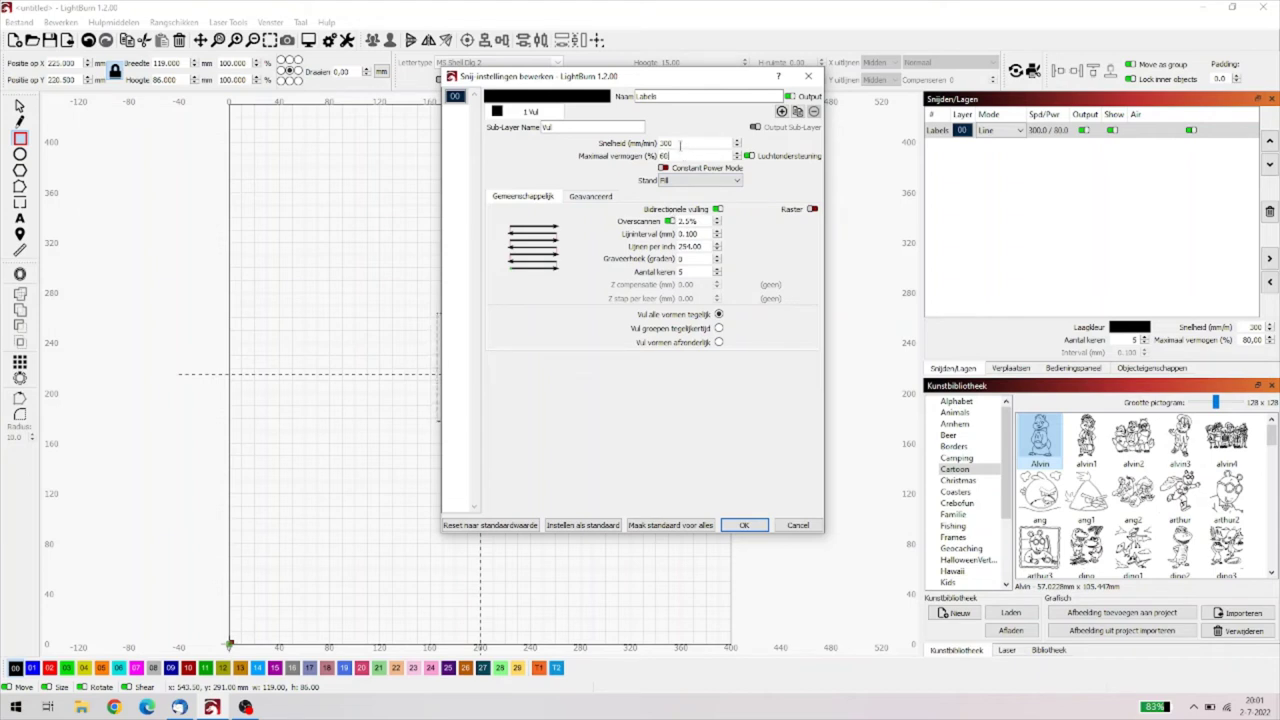
key(BackSpace)
key(BackSpace)
click(745, 525)
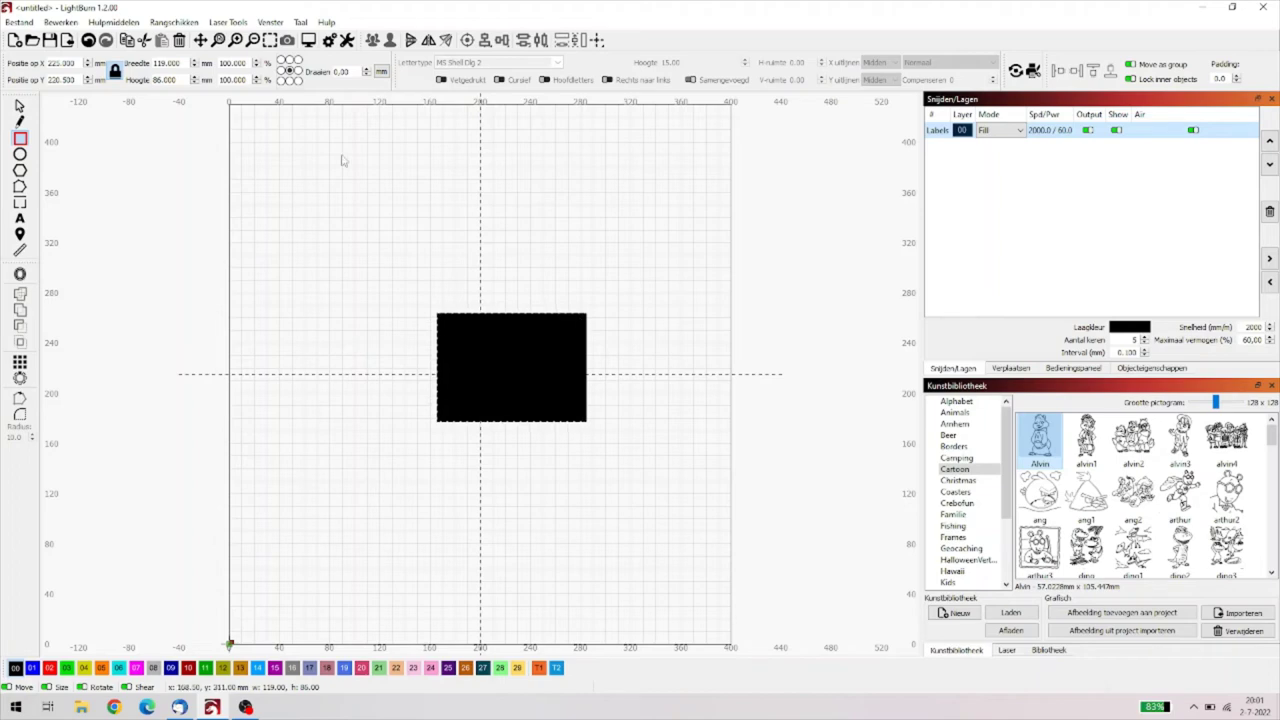
- Preview the filled rectangle job, inspect its horizontal scan lines up close, and close the preview
click(308, 40)
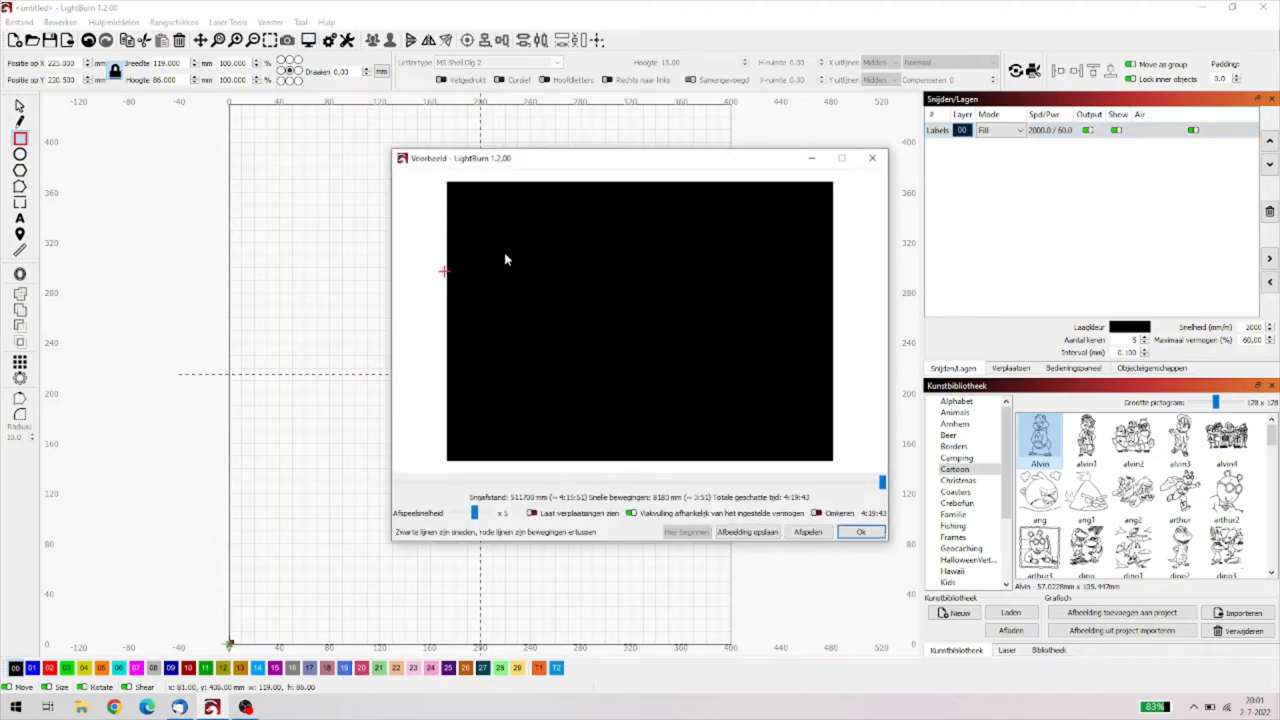
scroll(594, 339, up, 2)
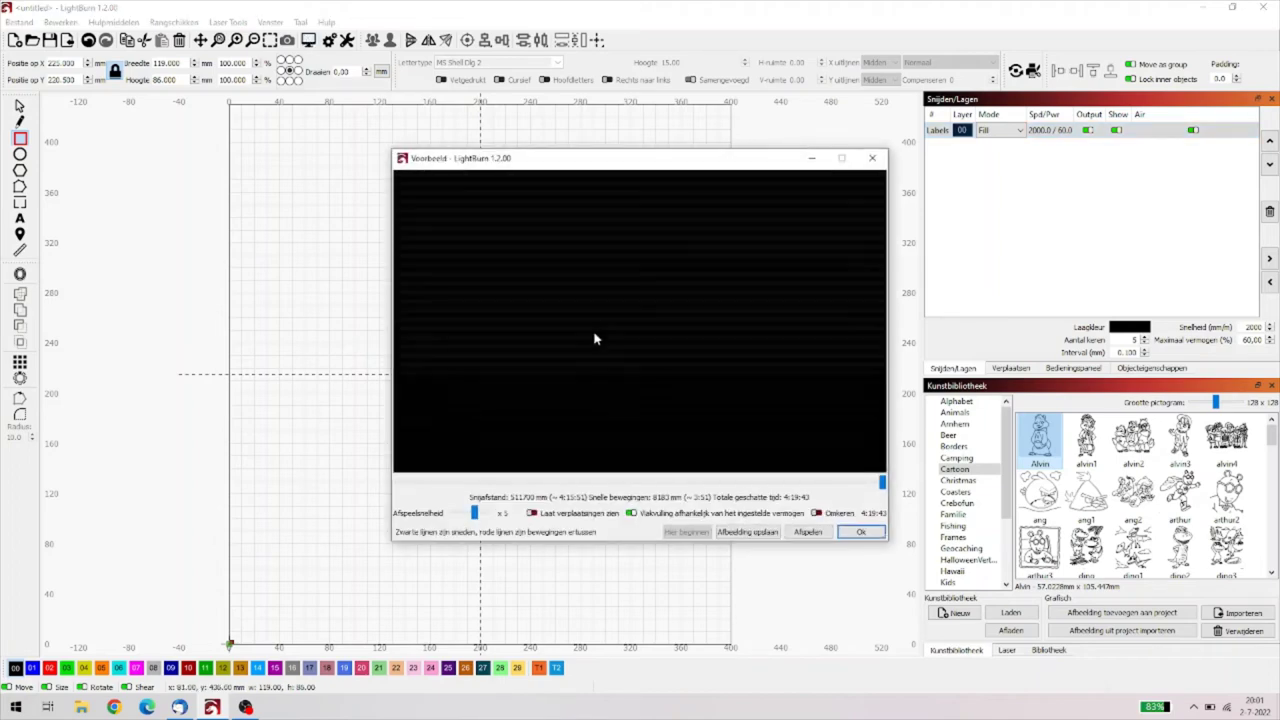
scroll(594, 339, up, 2)
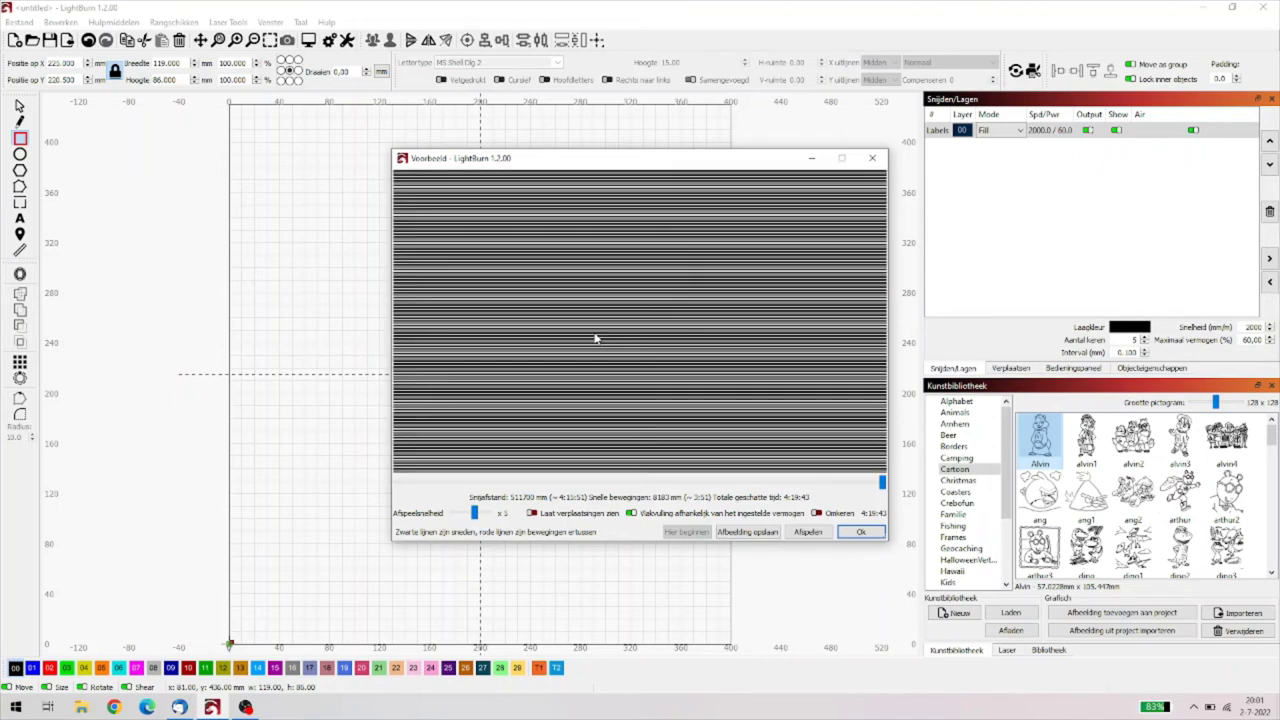
click(855, 532)
- Add a second sub-layer to the rectangle's layer in Fill mode and name it "Vul 2"
double_click(1055, 131)
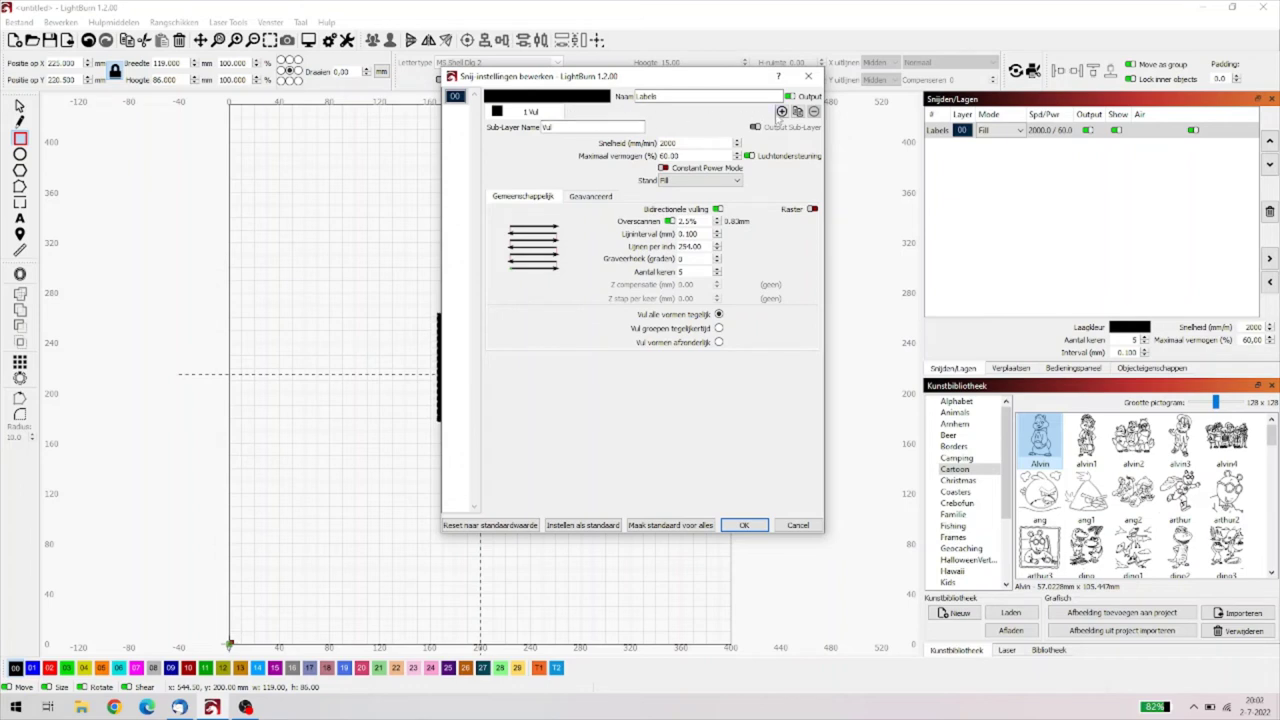
click(782, 111)
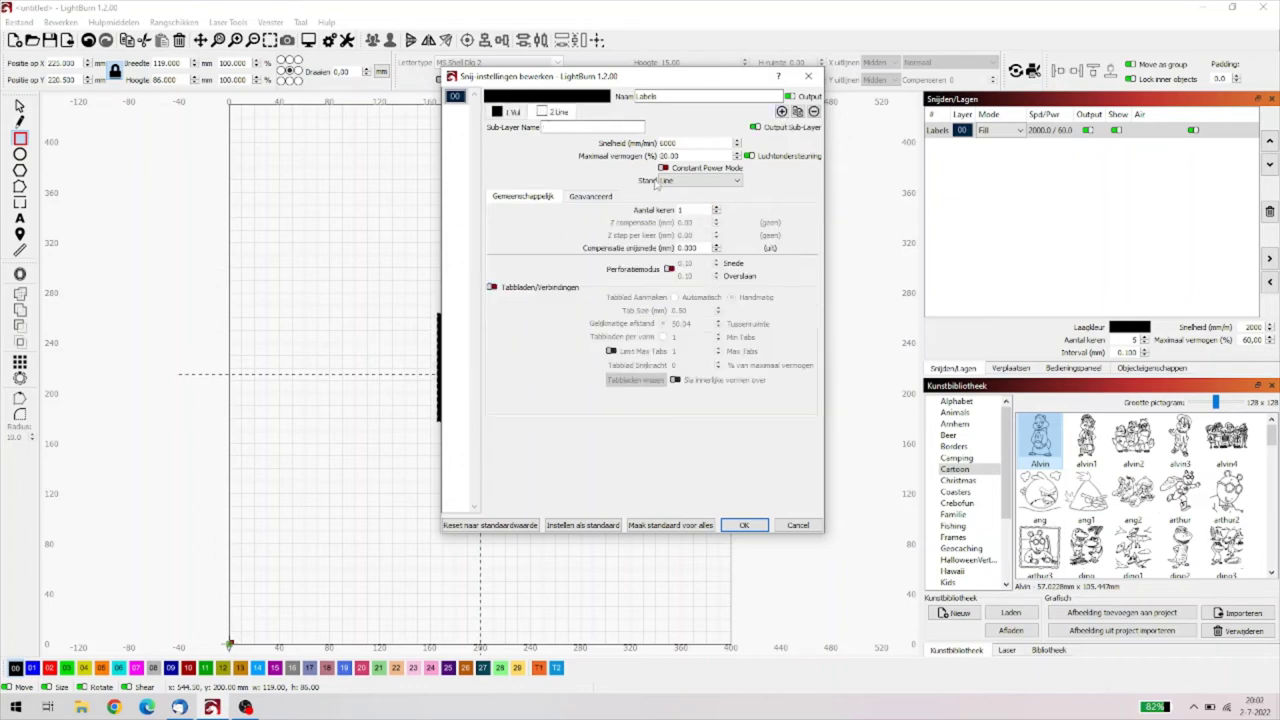
click(698, 182)
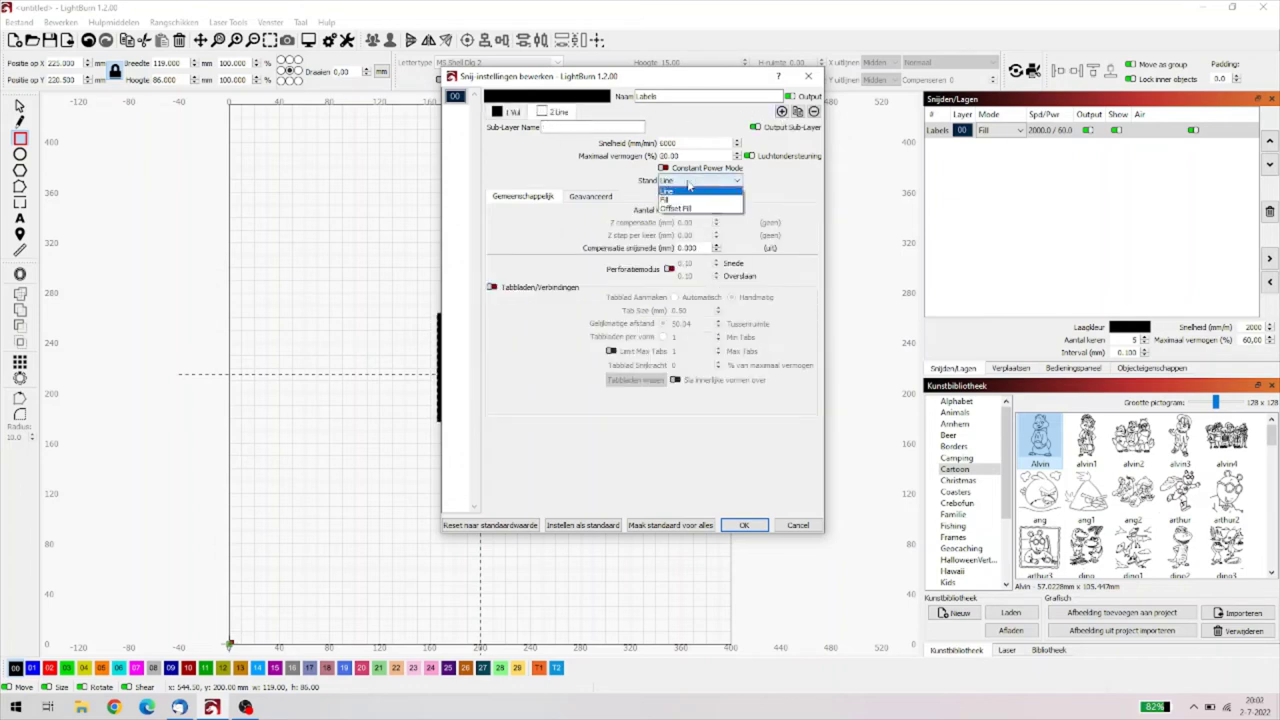
click(664, 200)
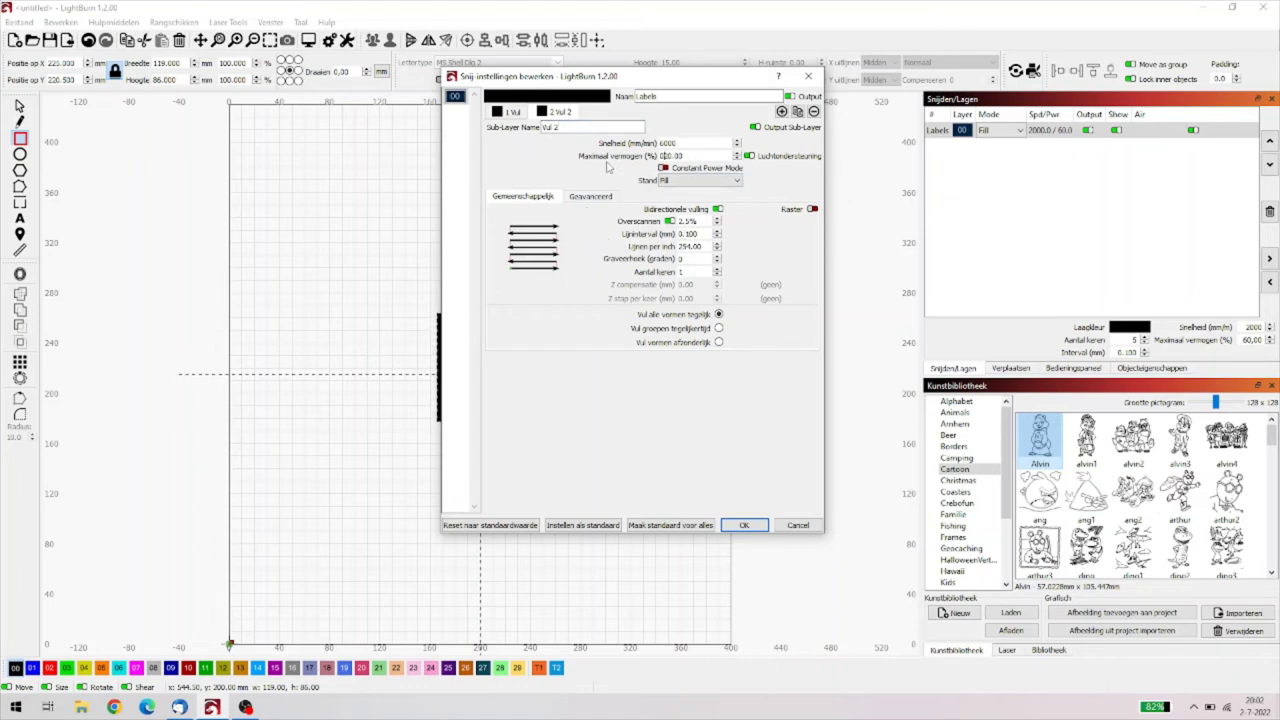
- Set "Vul 2" to 2000 mm/min, 60% maximum power and a 90-degree engraving angle, apply it, and preview the two-sub-layer job
key(Tab)
drag(678, 143, 595, 144)
text(2000)
key(Tab)
text(6)
text(90)
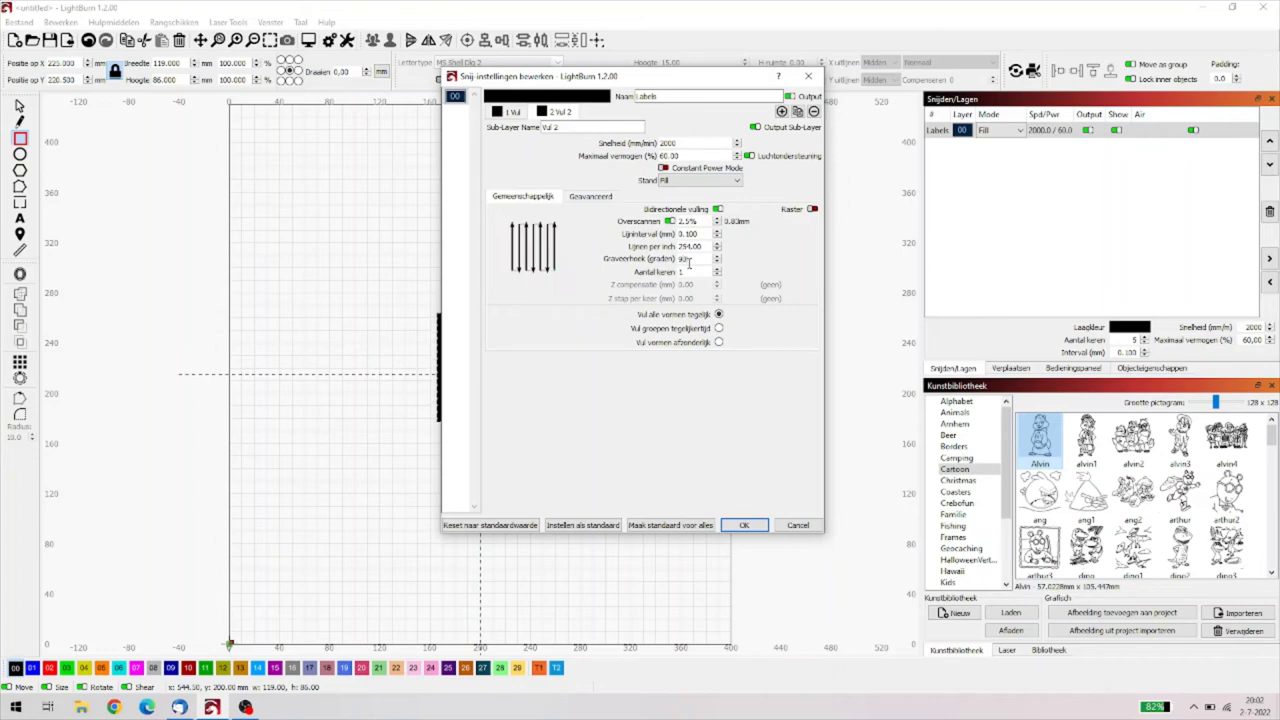
click(744, 525)
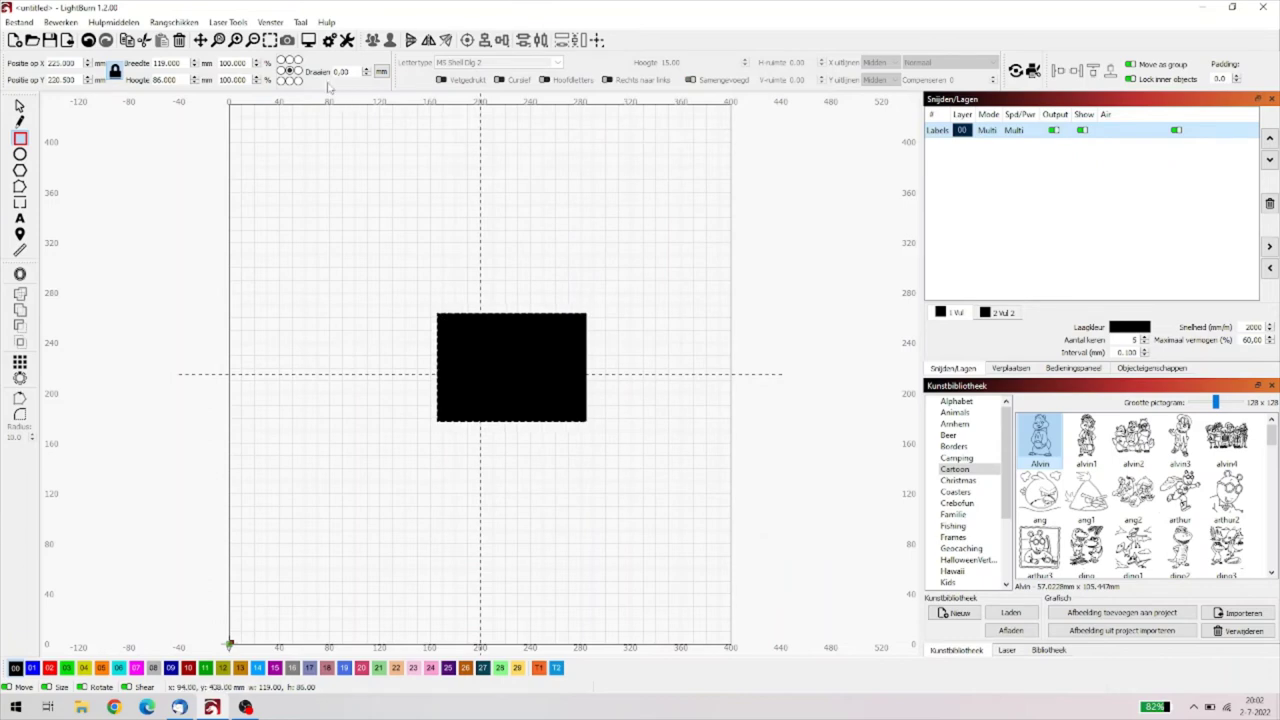
click(309, 41)
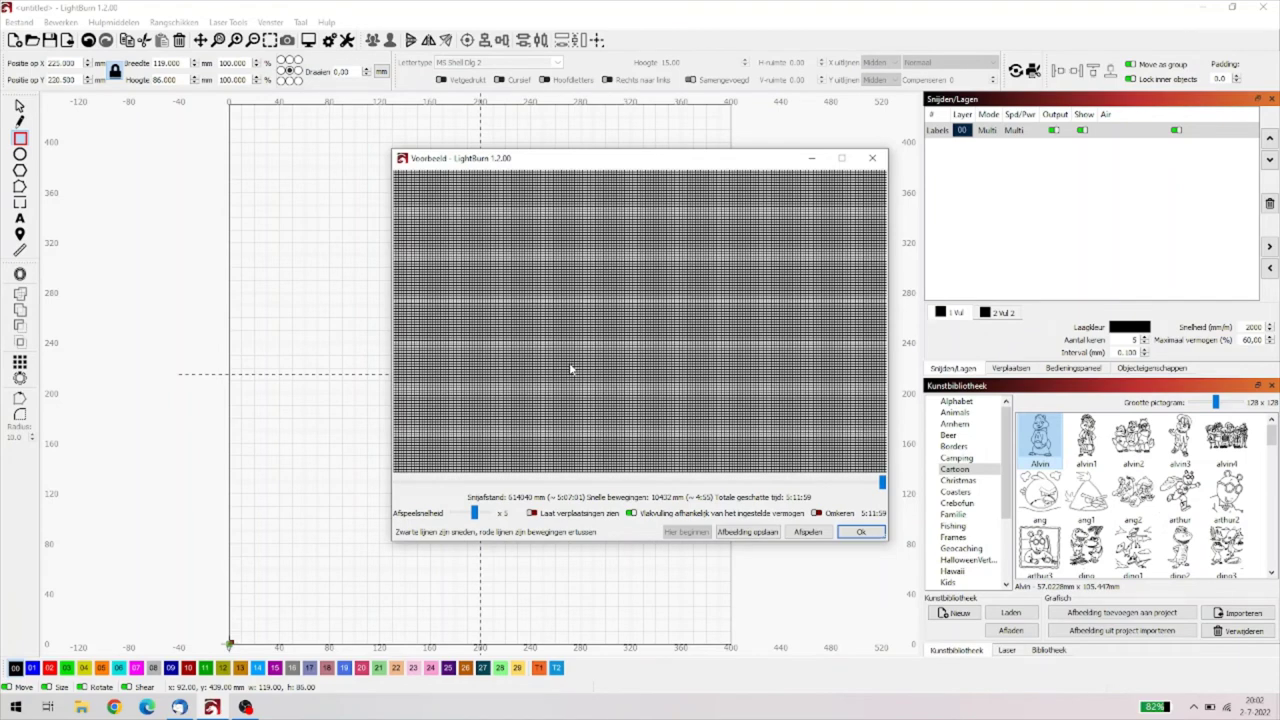
click(860, 531)
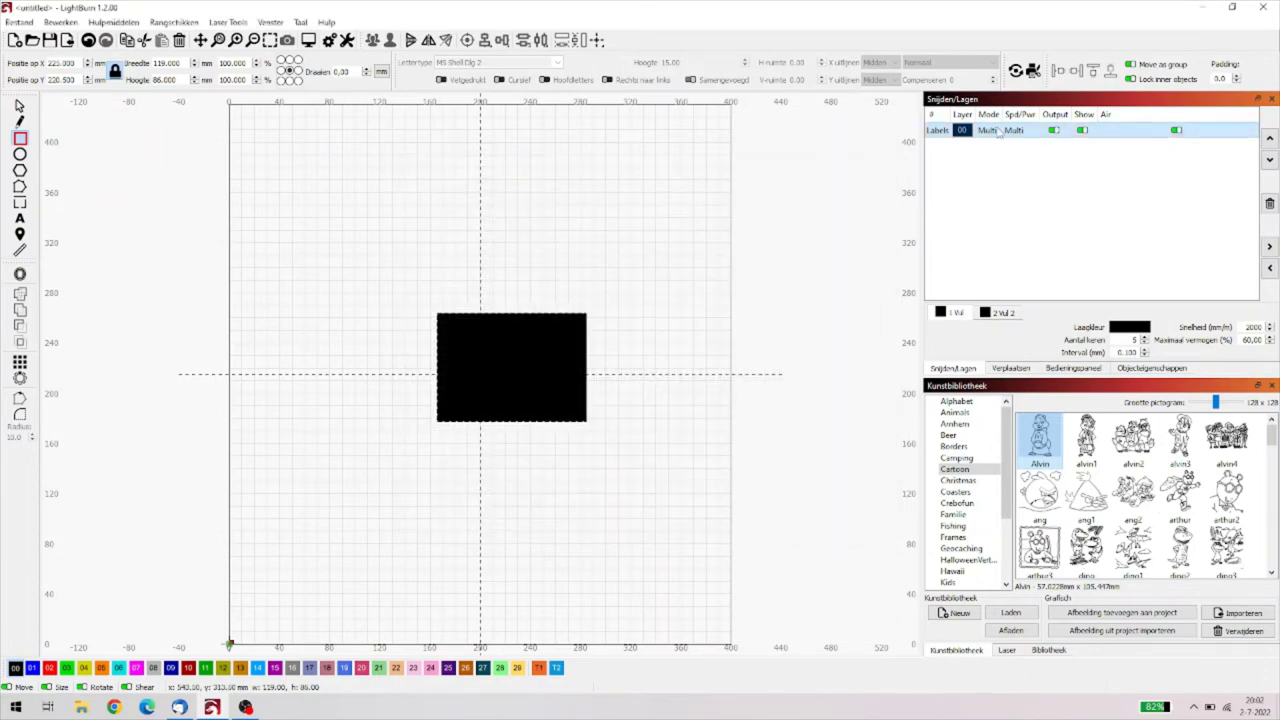
- Remove the "Vul" sub-layer, clear the remaining sub-layer's name, and set its engraving angle to 0 degrees
double_click(998, 131)
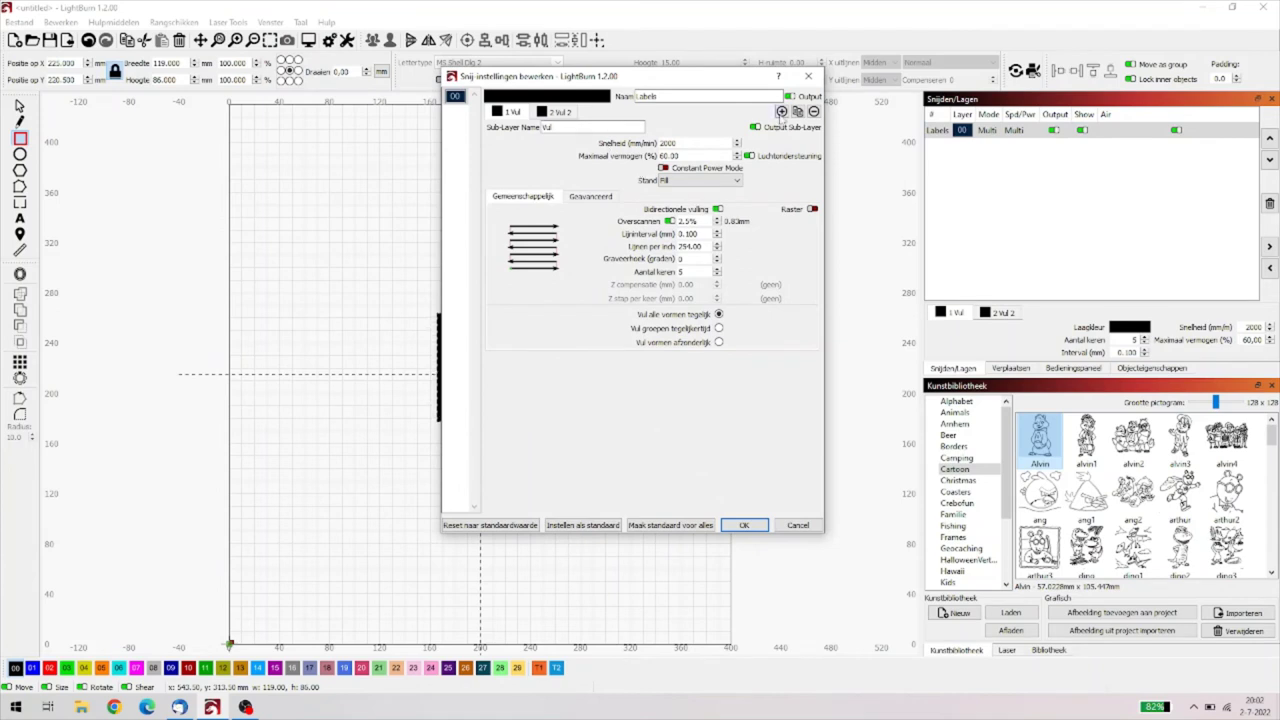
click(814, 112)
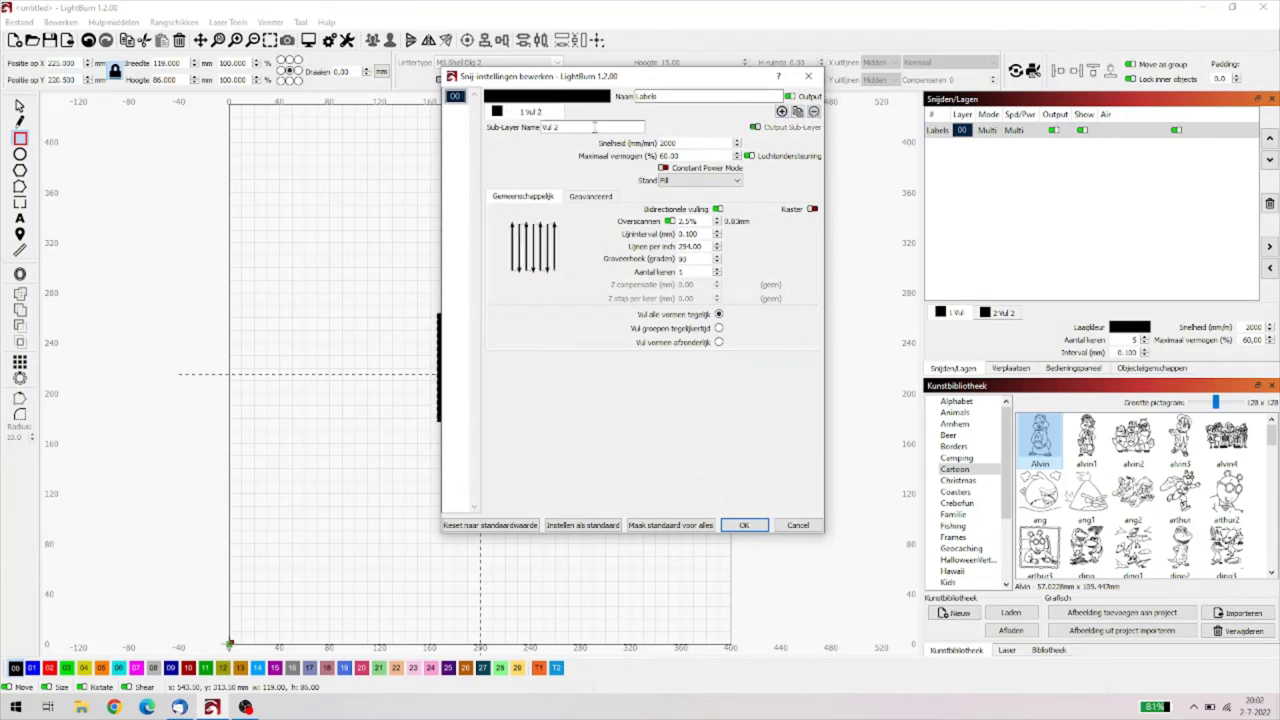
drag(573, 125, 435, 125)
key(BackSpace)
double_click(694, 258)
key(BackSpace)
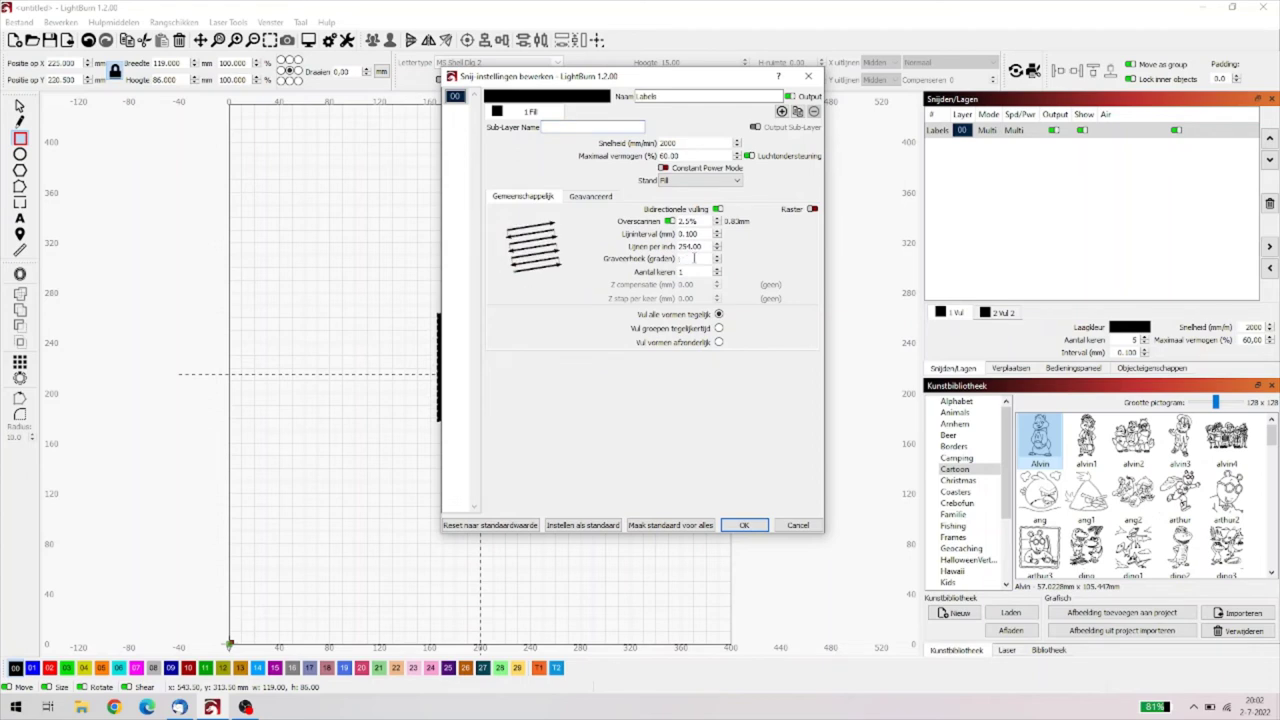
text(0)
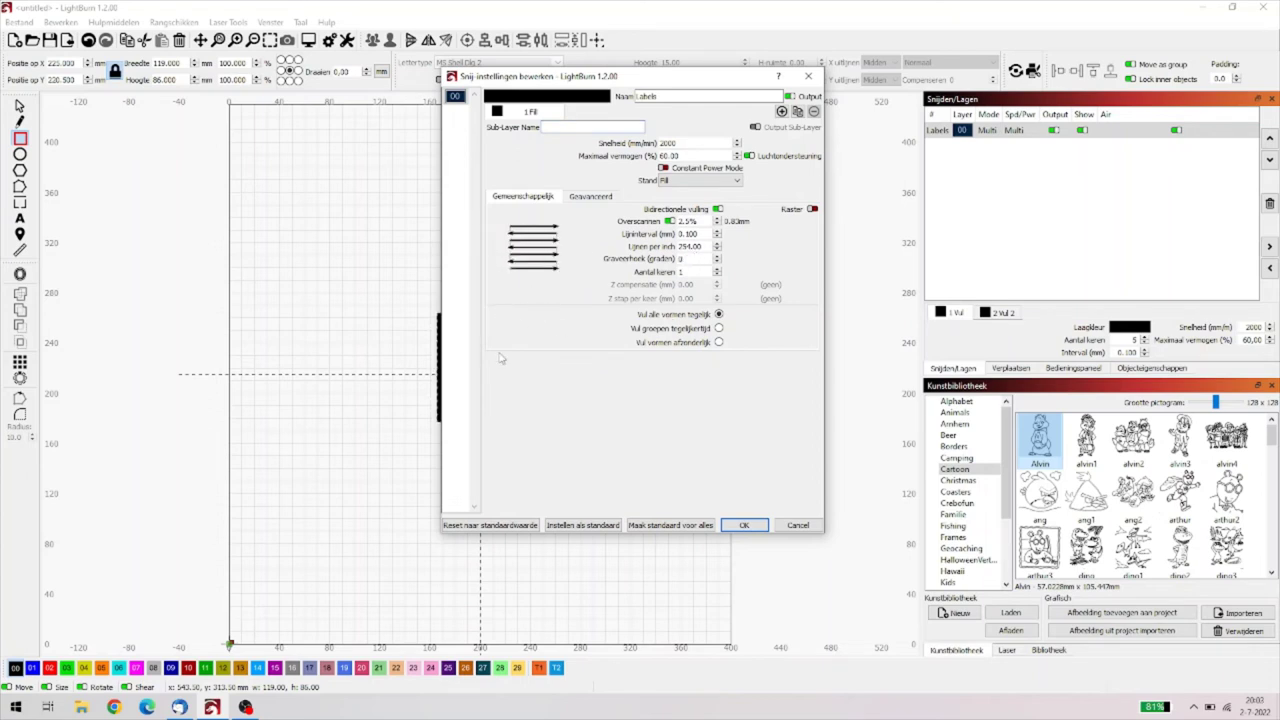
- Turn on the Raster cross-hatch option for the fill, apply the settings, and preview the rectangle job
click(813, 209)
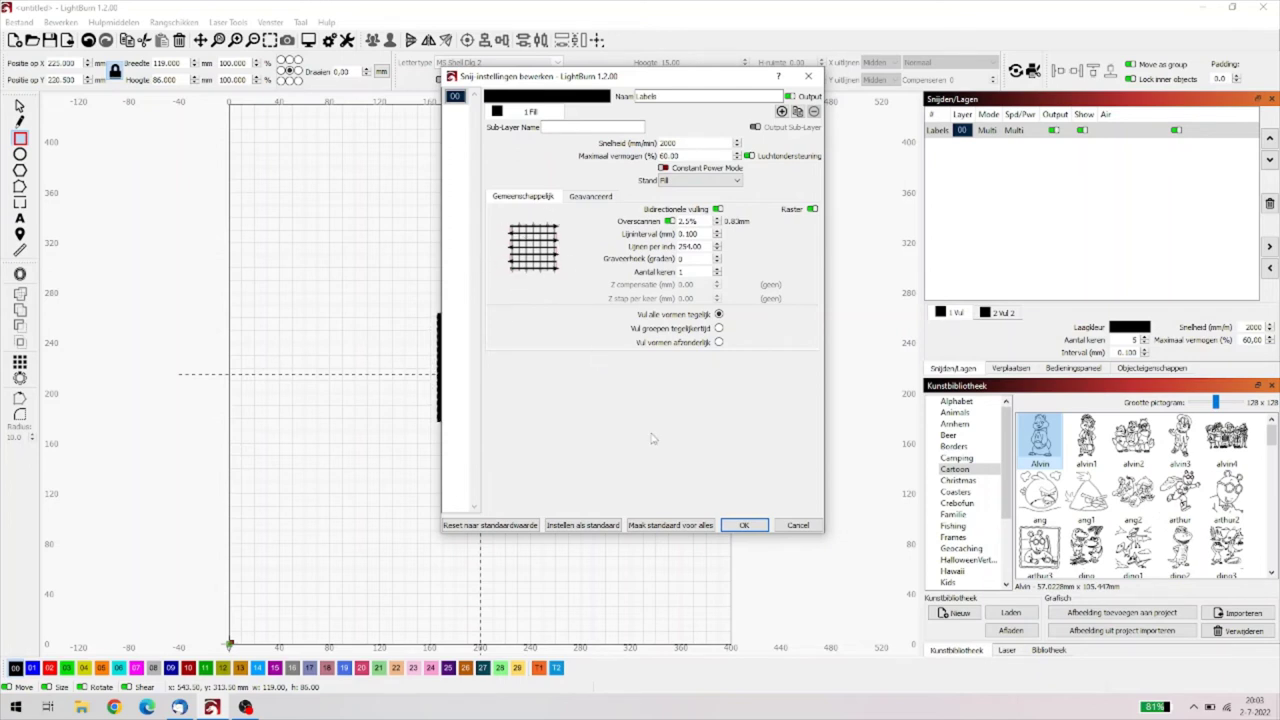
click(745, 526)
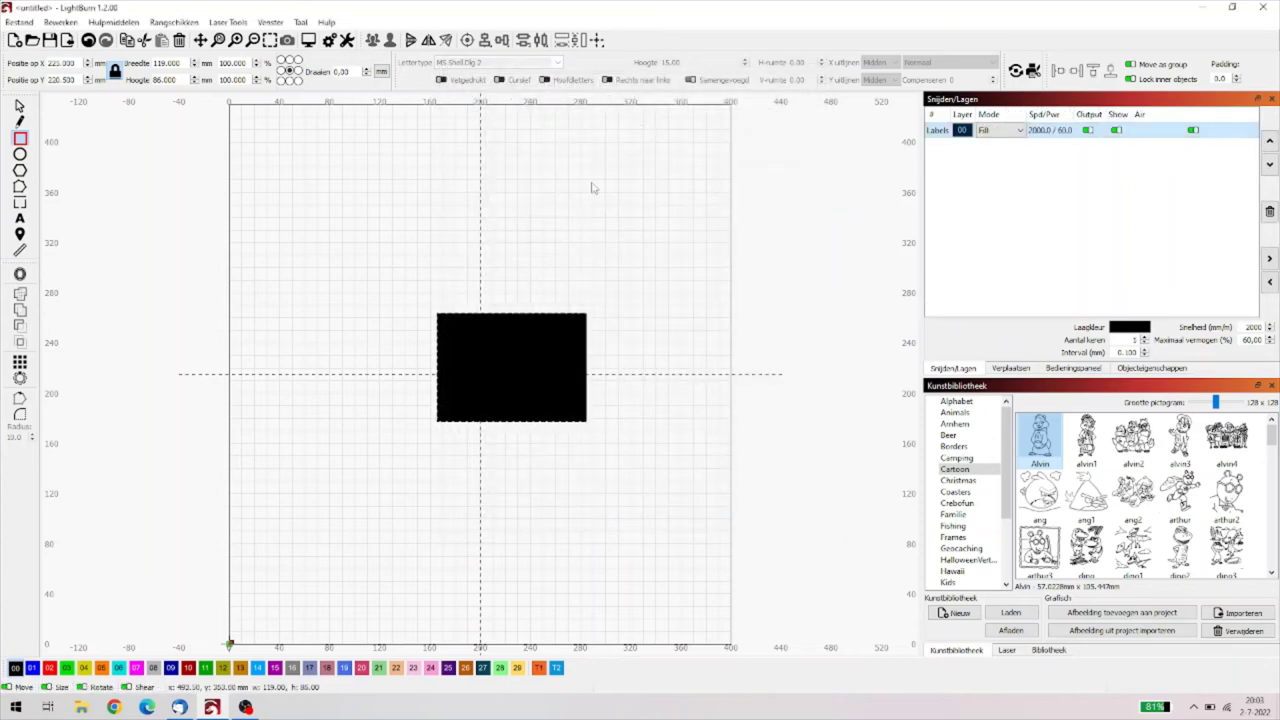
click(308, 40)
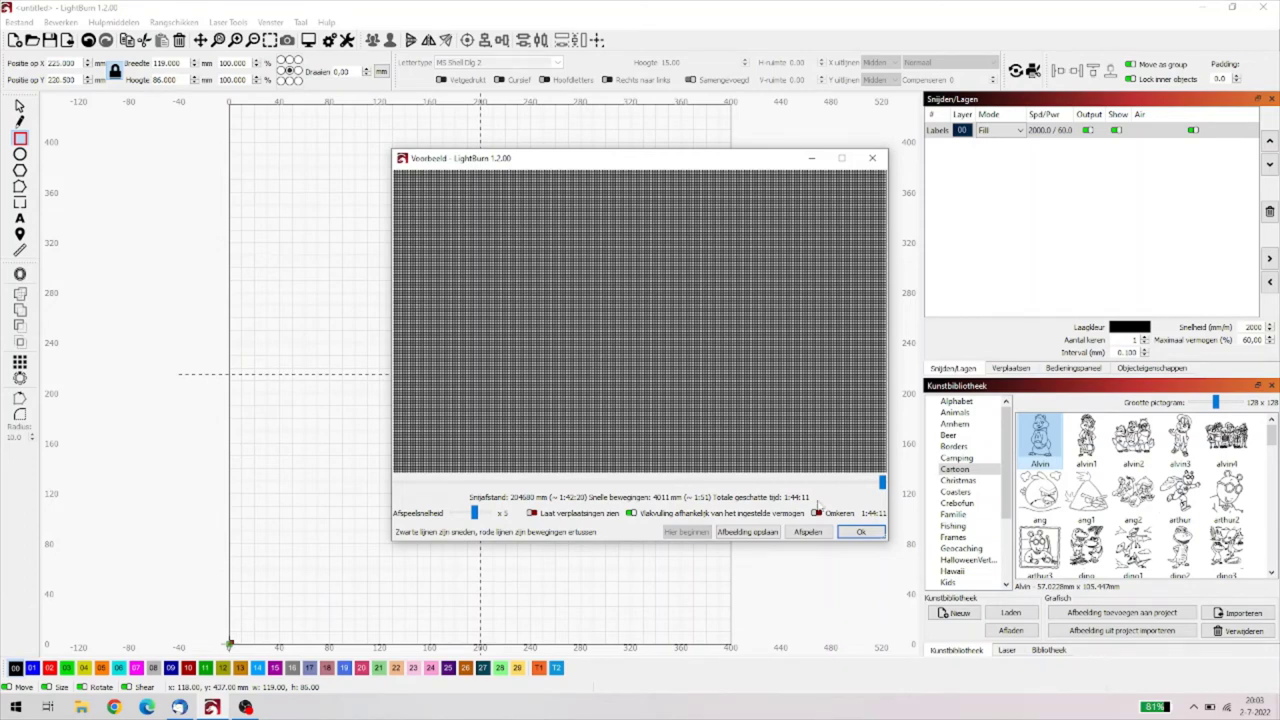
click(850, 533)
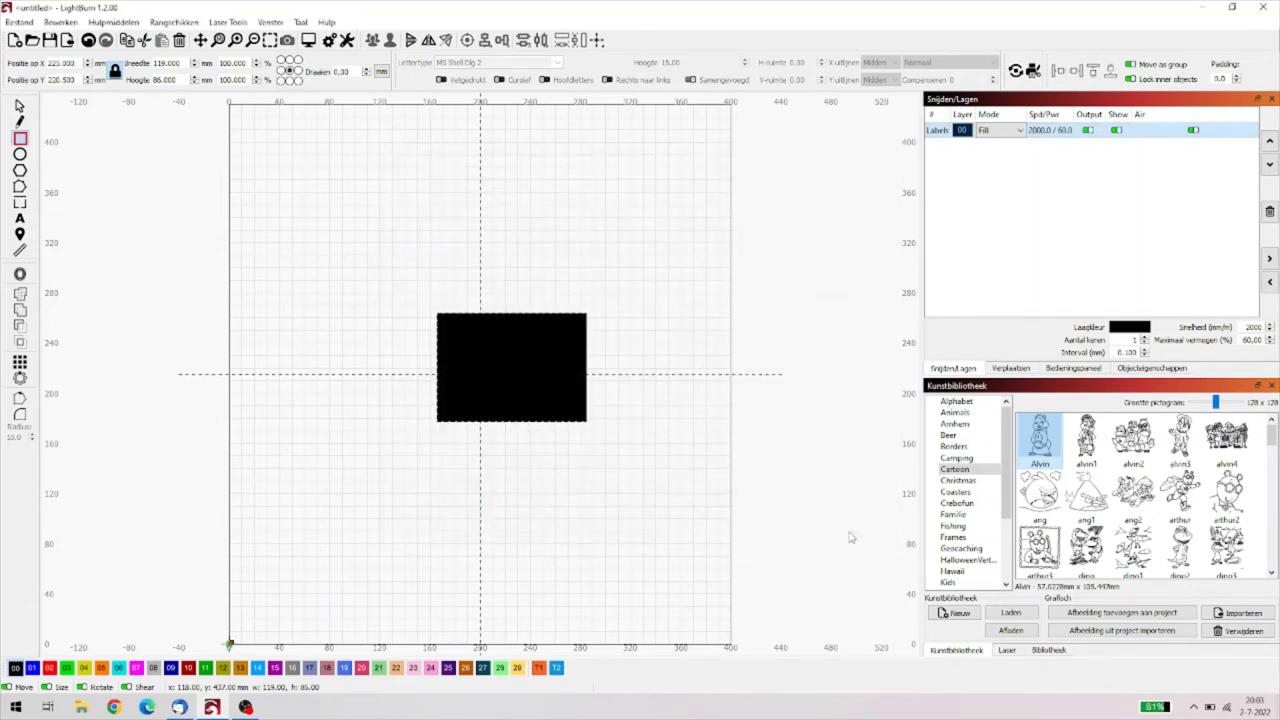
click(20, 105)
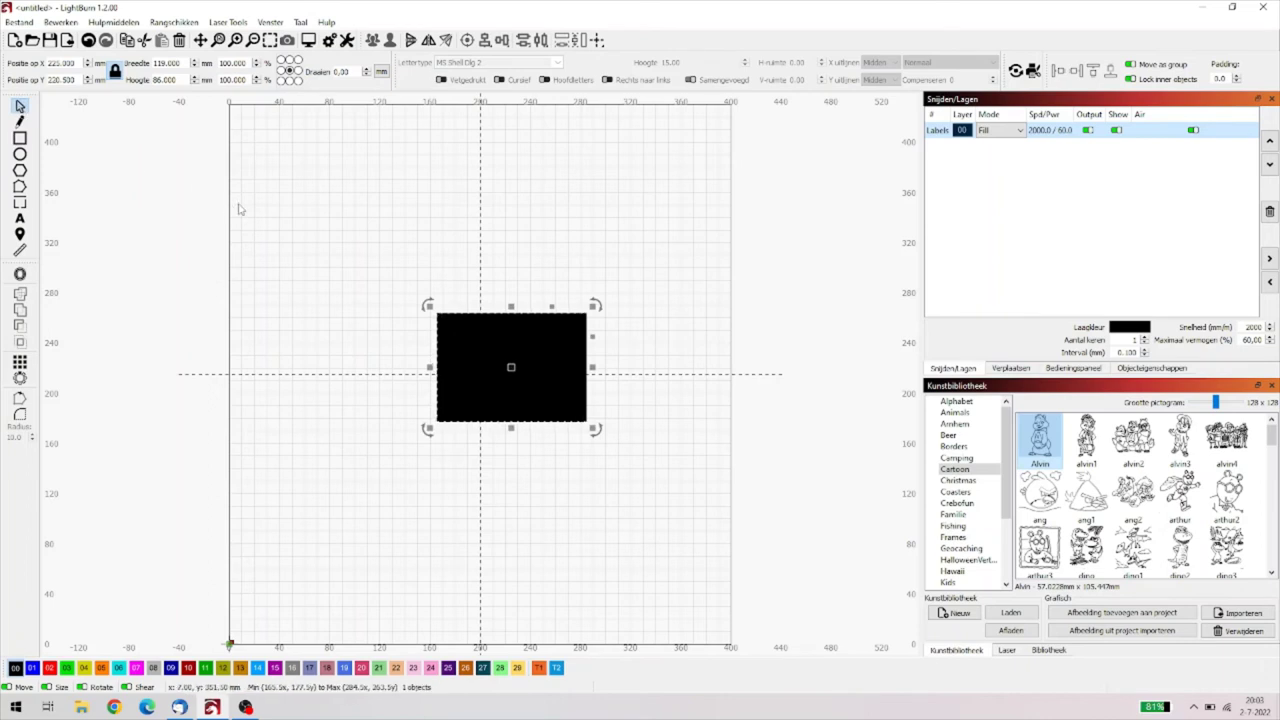
click(522, 222)
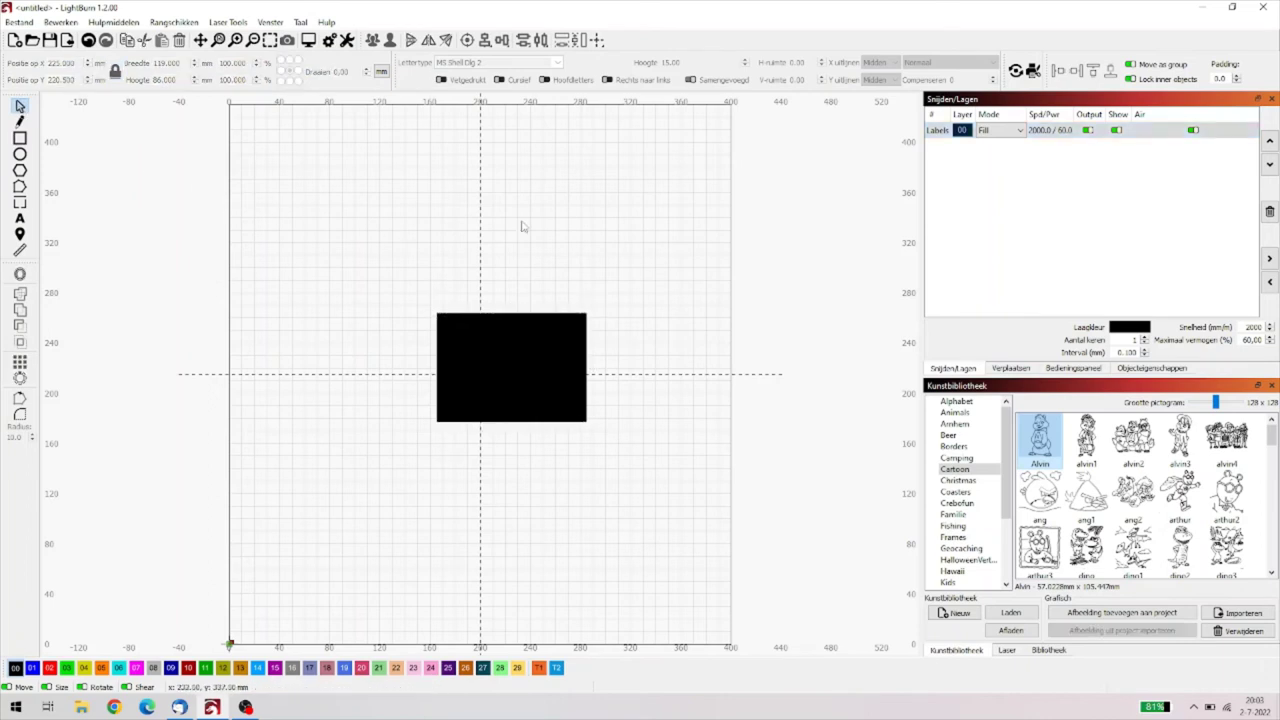
- Delete the black filled rectangle from the workspace
click(482, 330)
key(Delete)
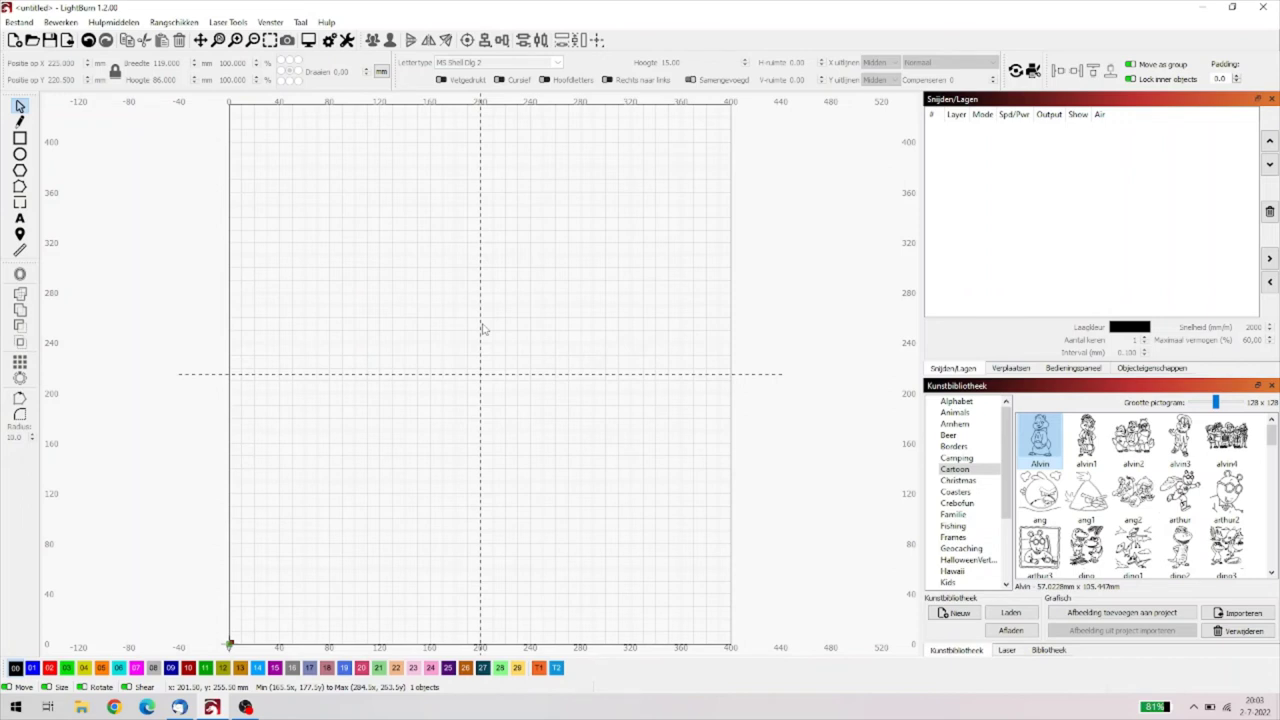
drag(1045, 435, 484, 366)
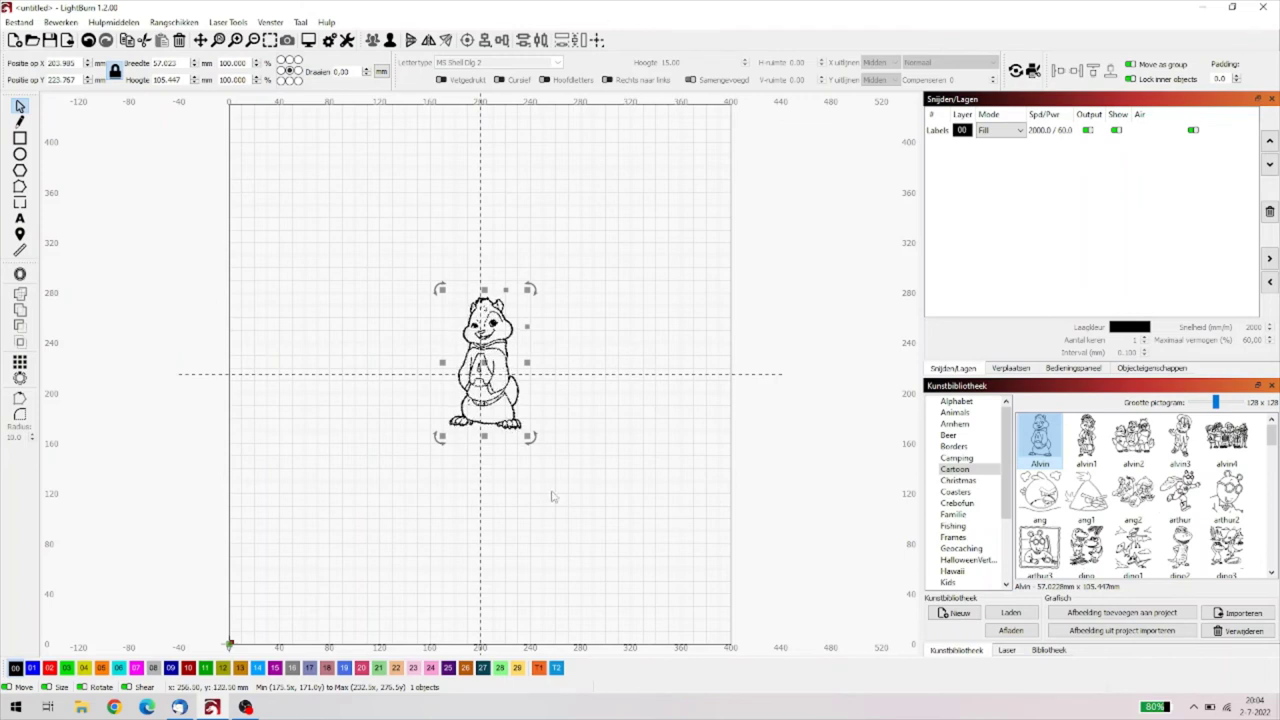
key(Delete)
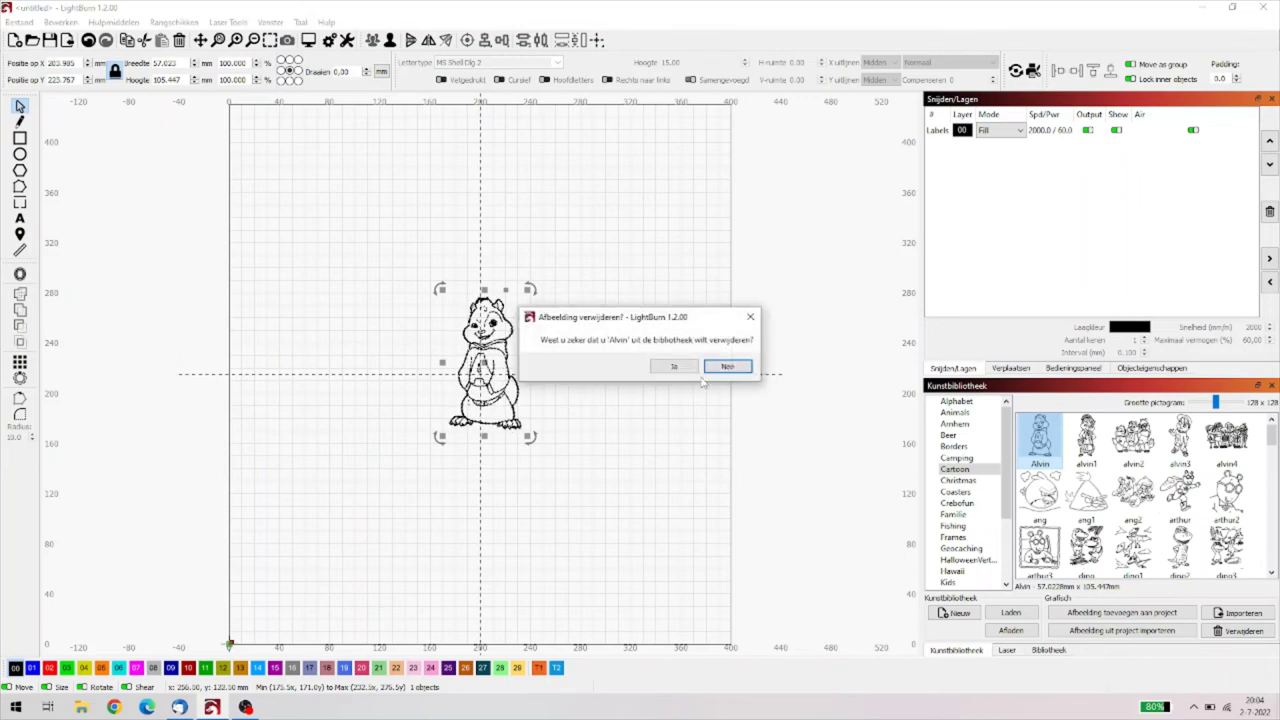
click(728, 368)
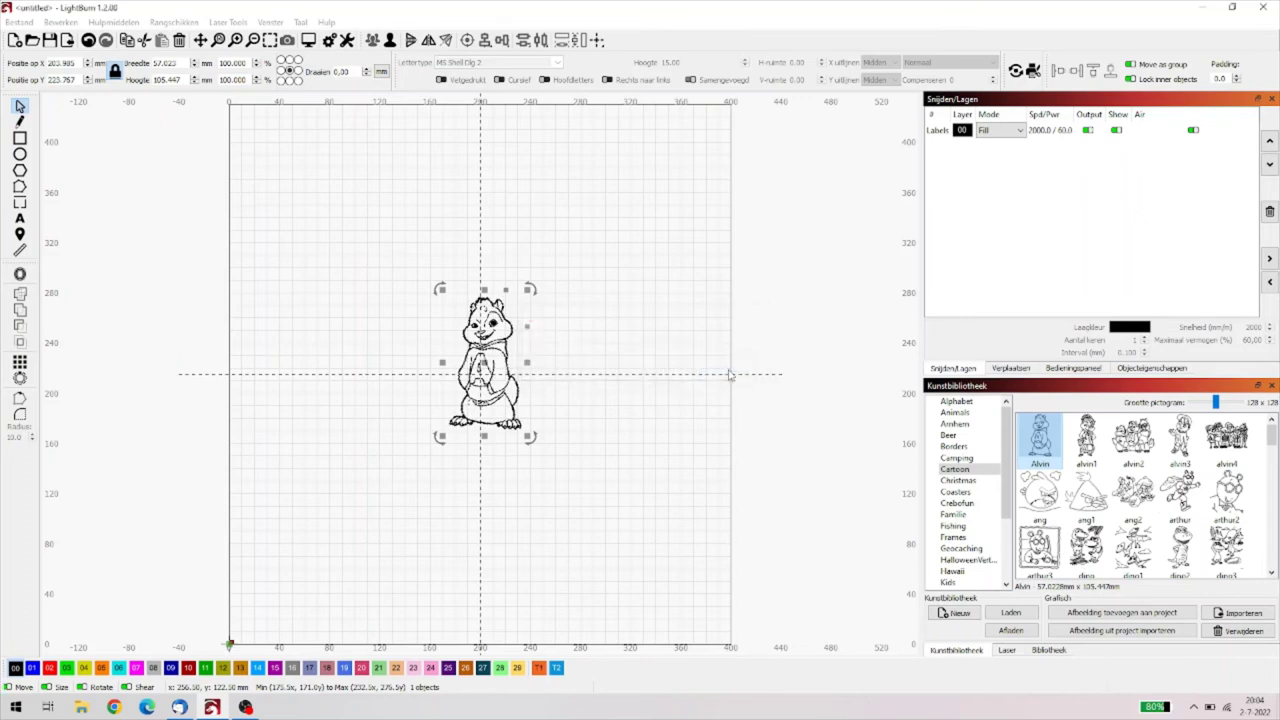
click(560, 280)
click(492, 352)
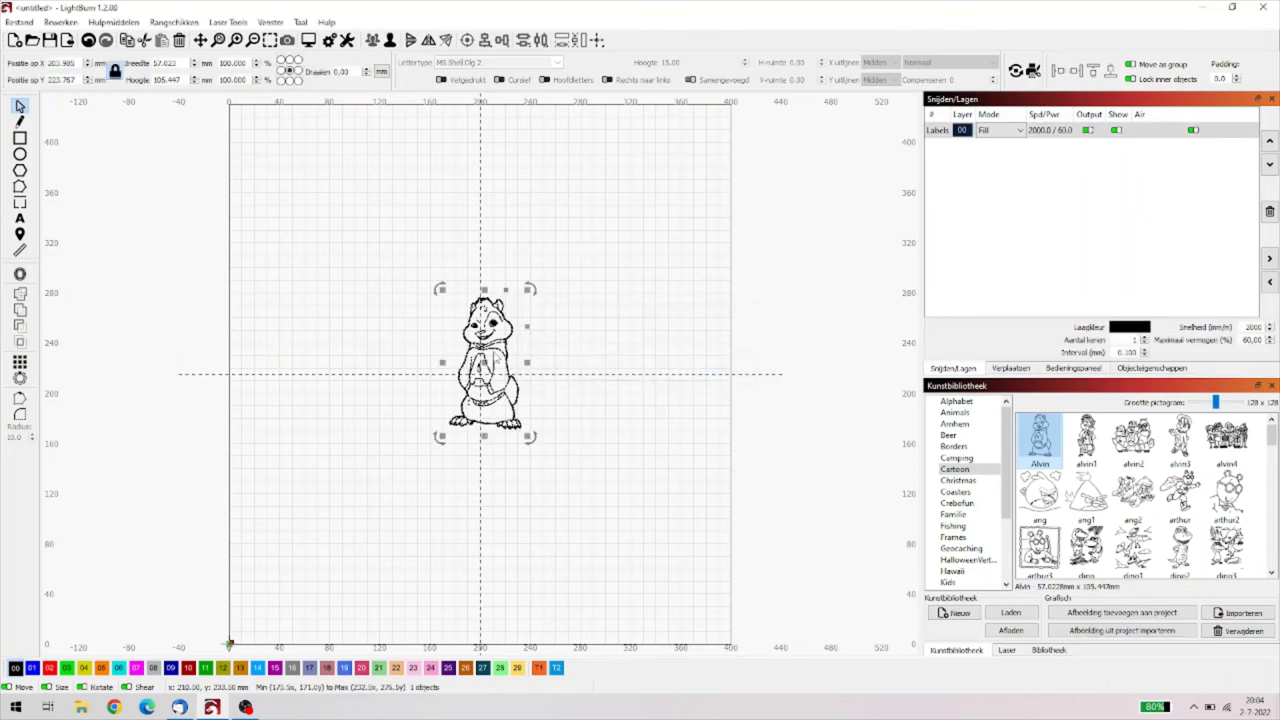
key(Delete)
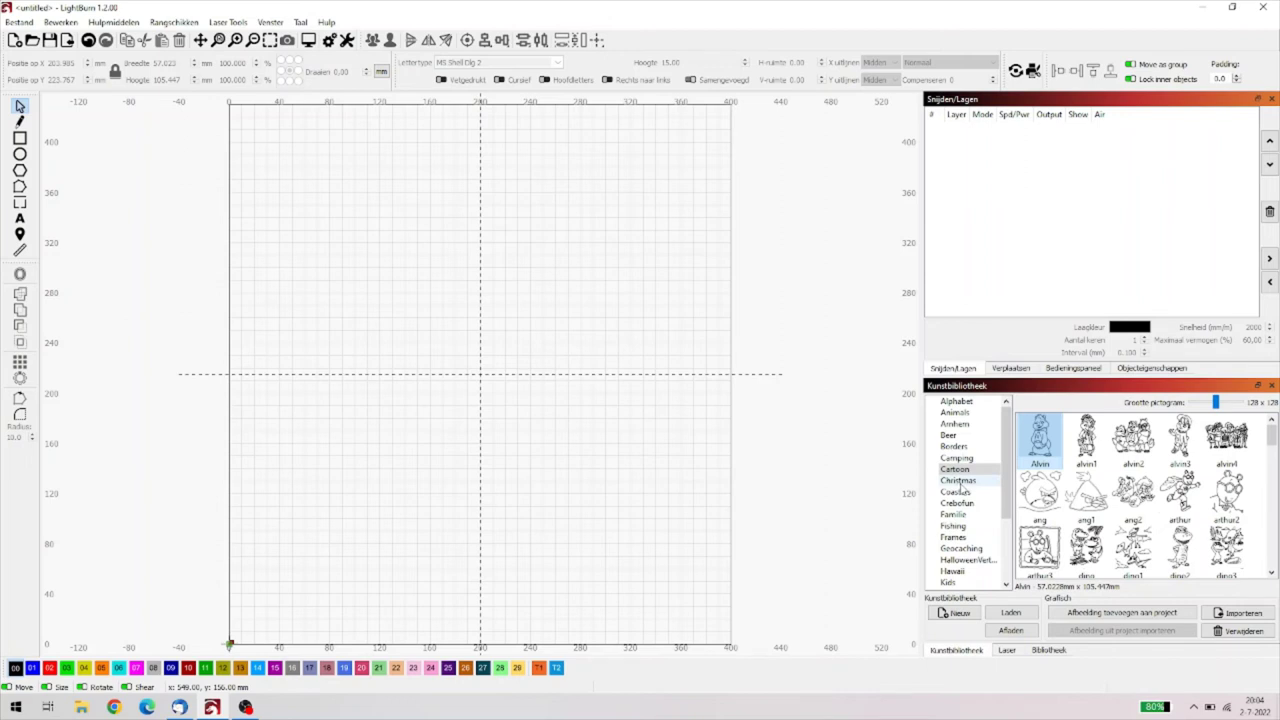
- Insert reindeer drawing 3 from the Christmas art library category and enlarge it proportionally to about 129 by 156 mm
click(958, 481)
drag(1130, 448, 490, 378)
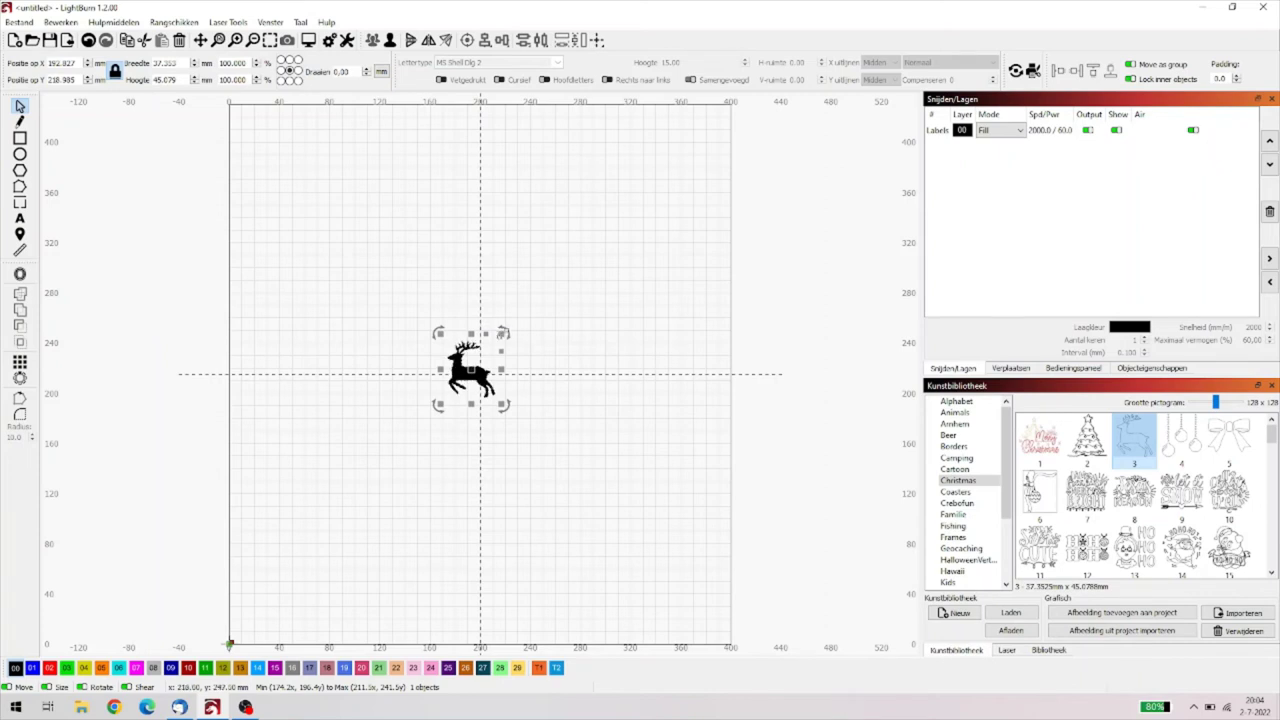
drag(503, 333, 618, 252)
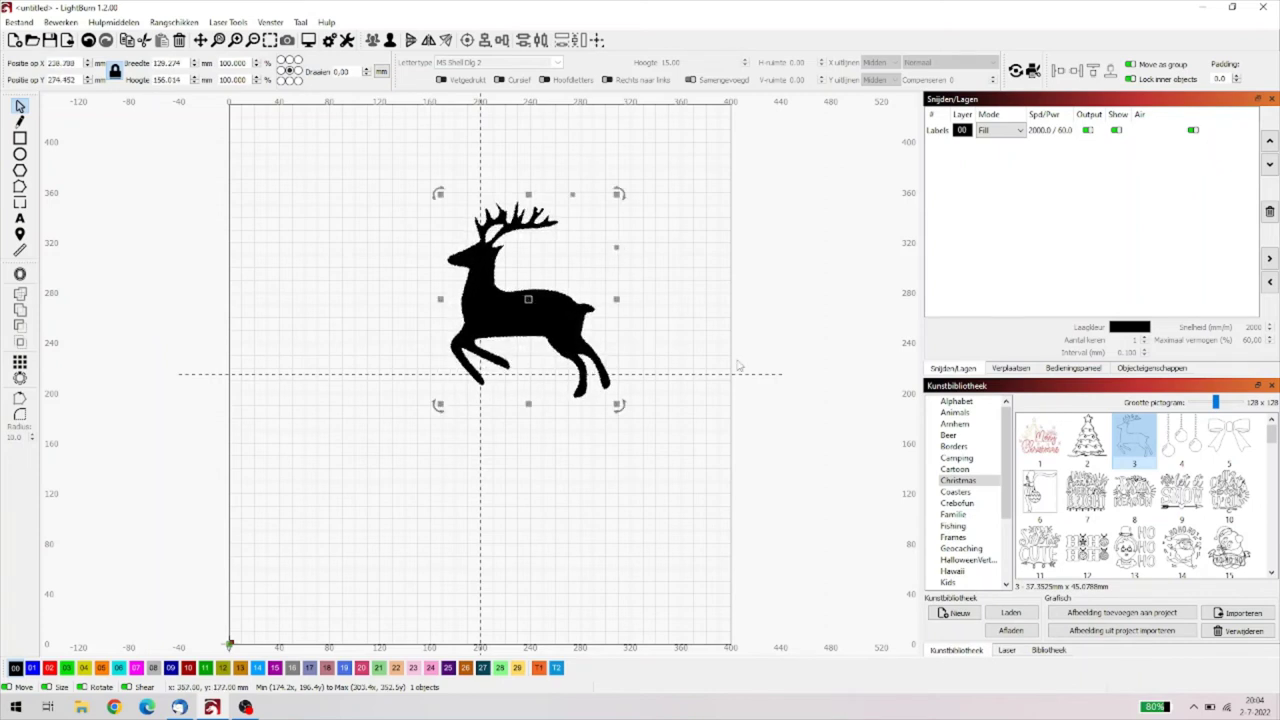
- Change the reindeer layer's mode to Offset Fill in its cut settings and apply it
click(1041, 133)
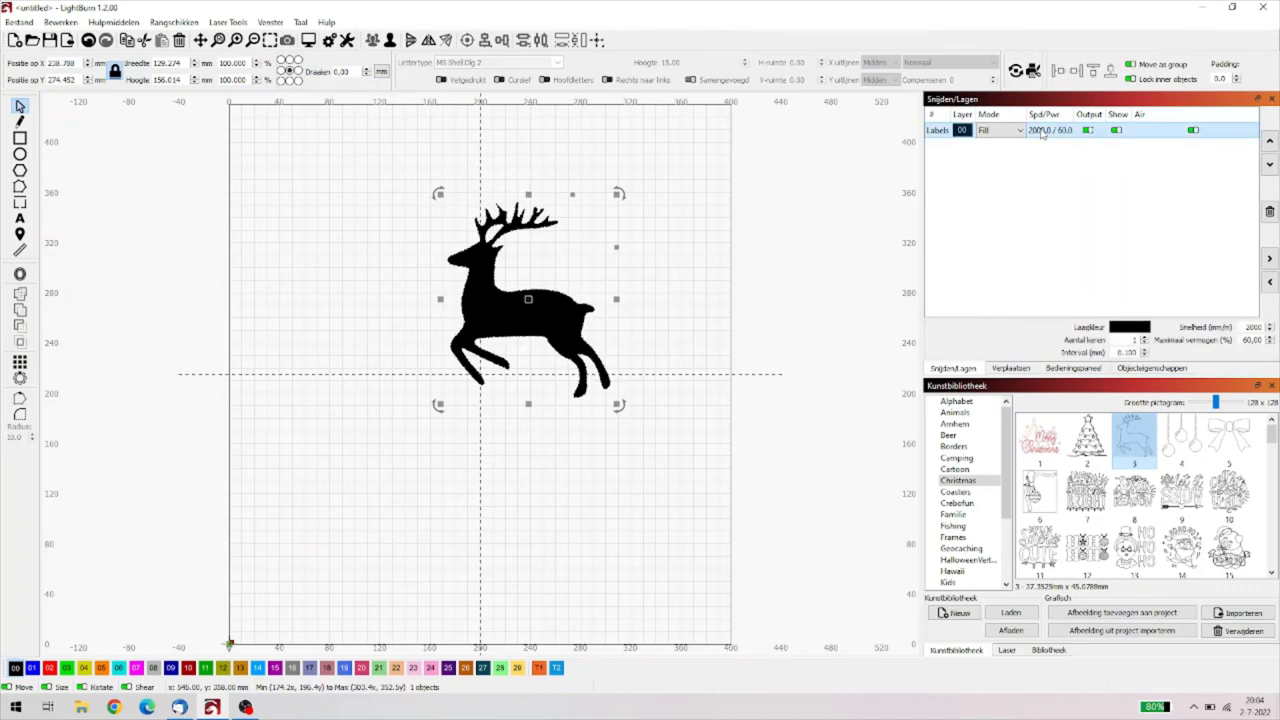
double_click(1041, 133)
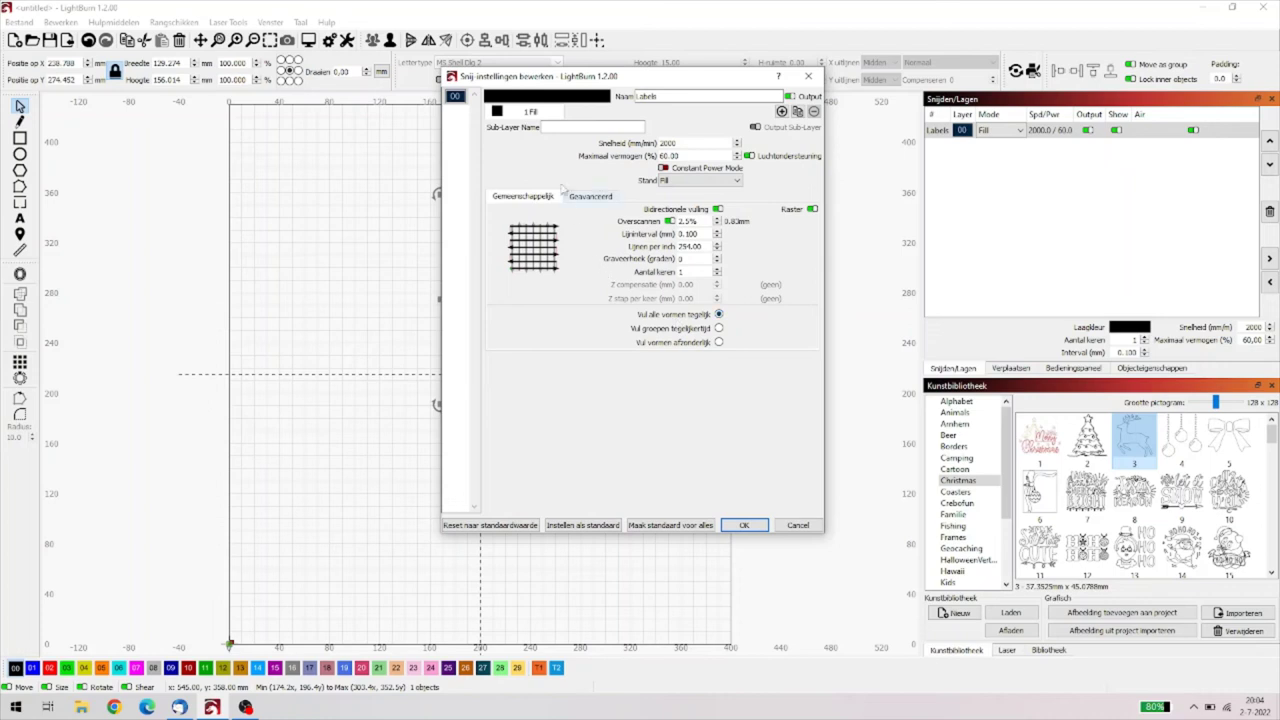
click(673, 184)
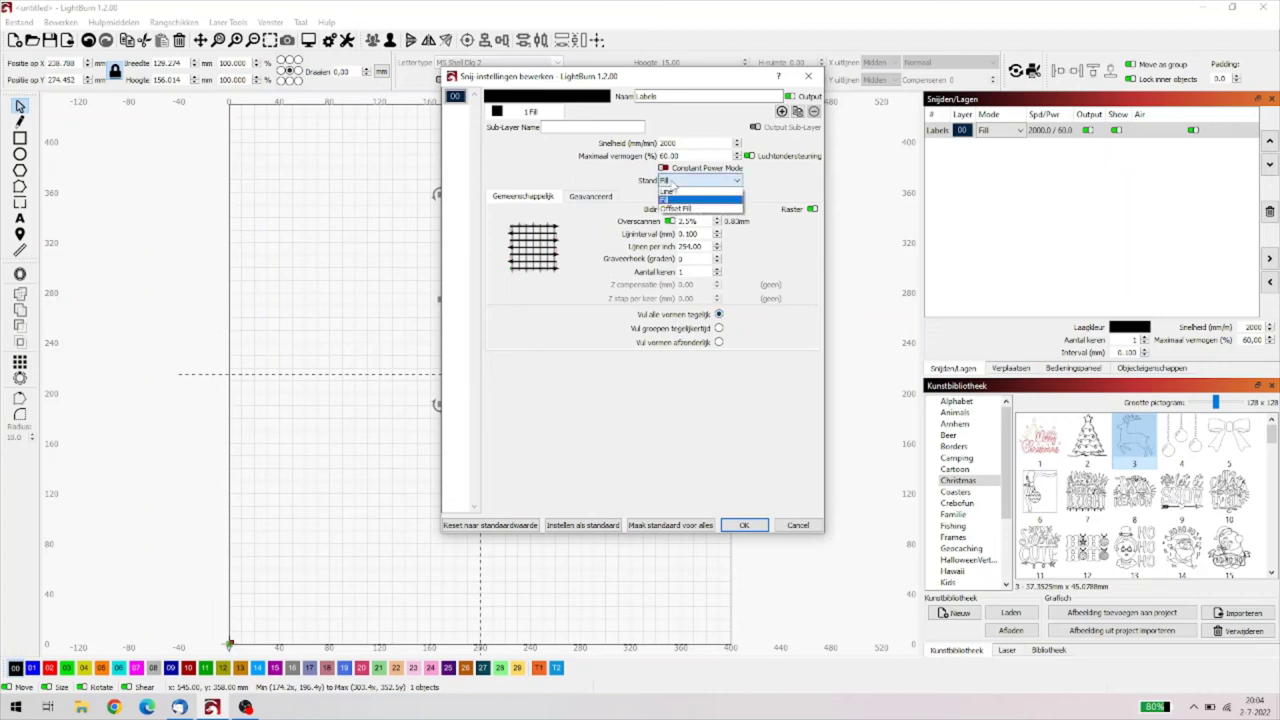
click(676, 209)
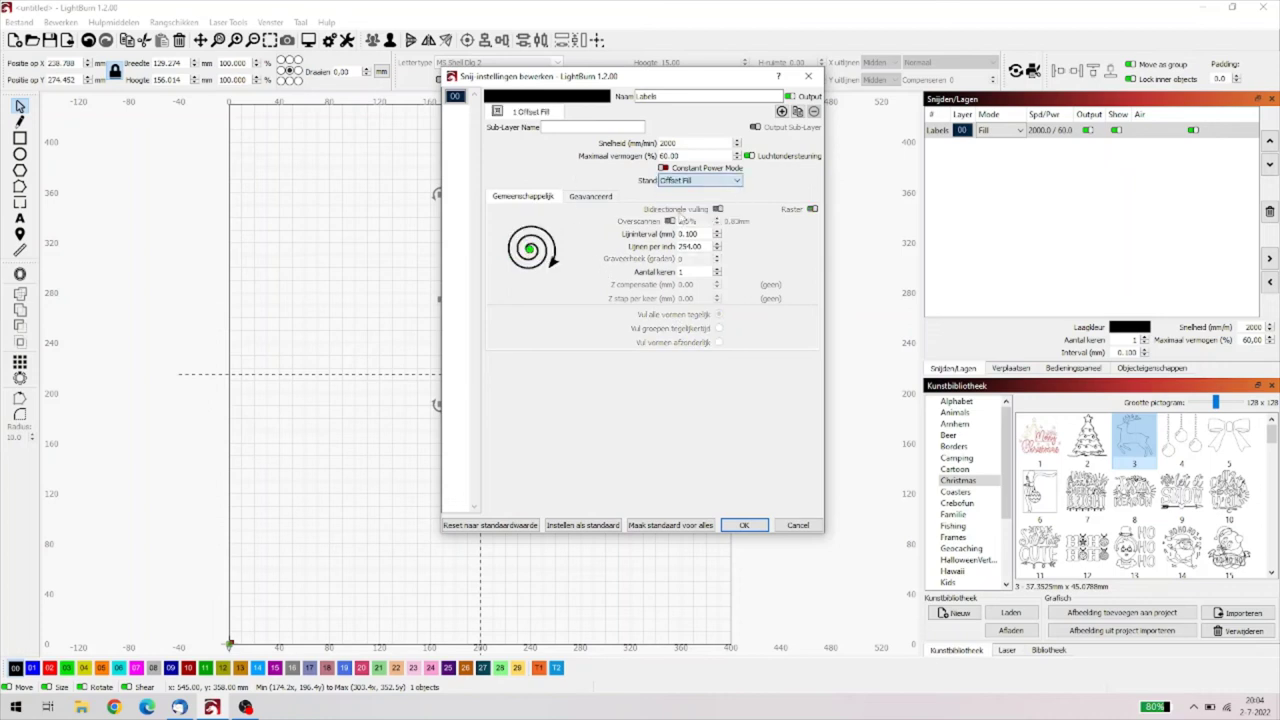
click(555, 128)
click(731, 526)
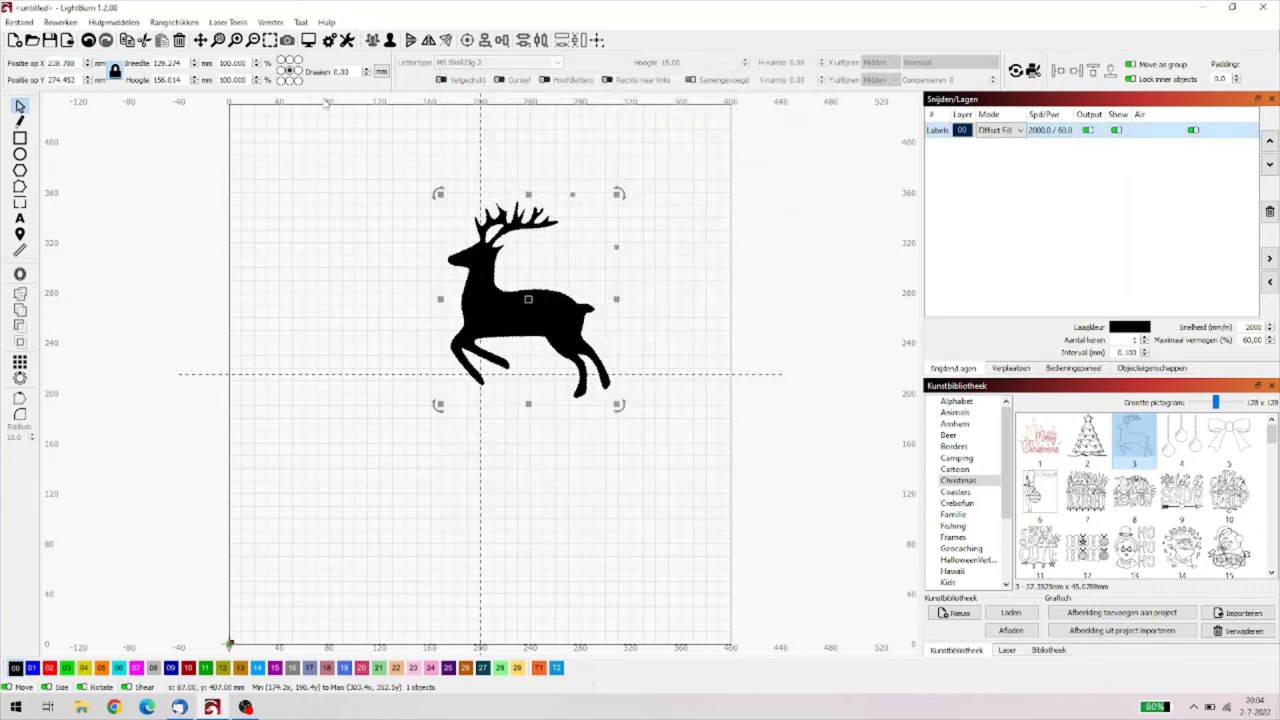
- Preview the reindeer's offset-fill lines up close, and review the layer's cut settings
click(309, 40)
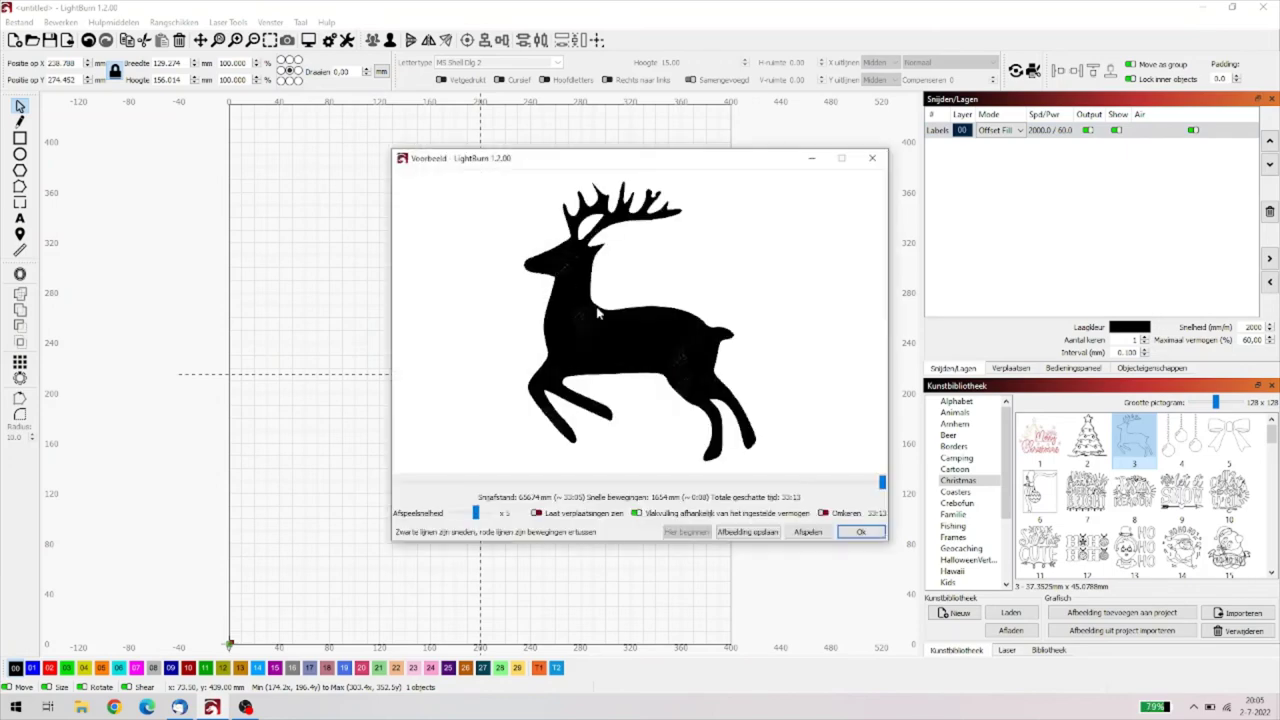
scroll(604, 320, up, 5)
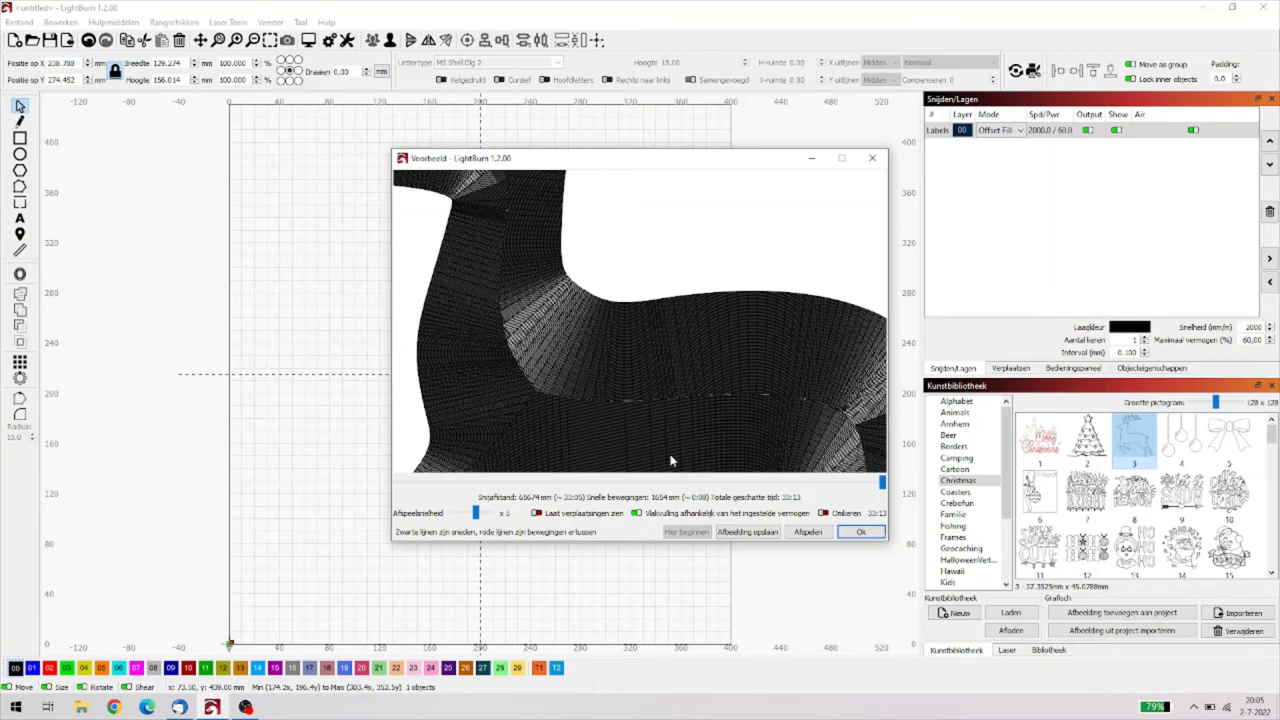
click(861, 533)
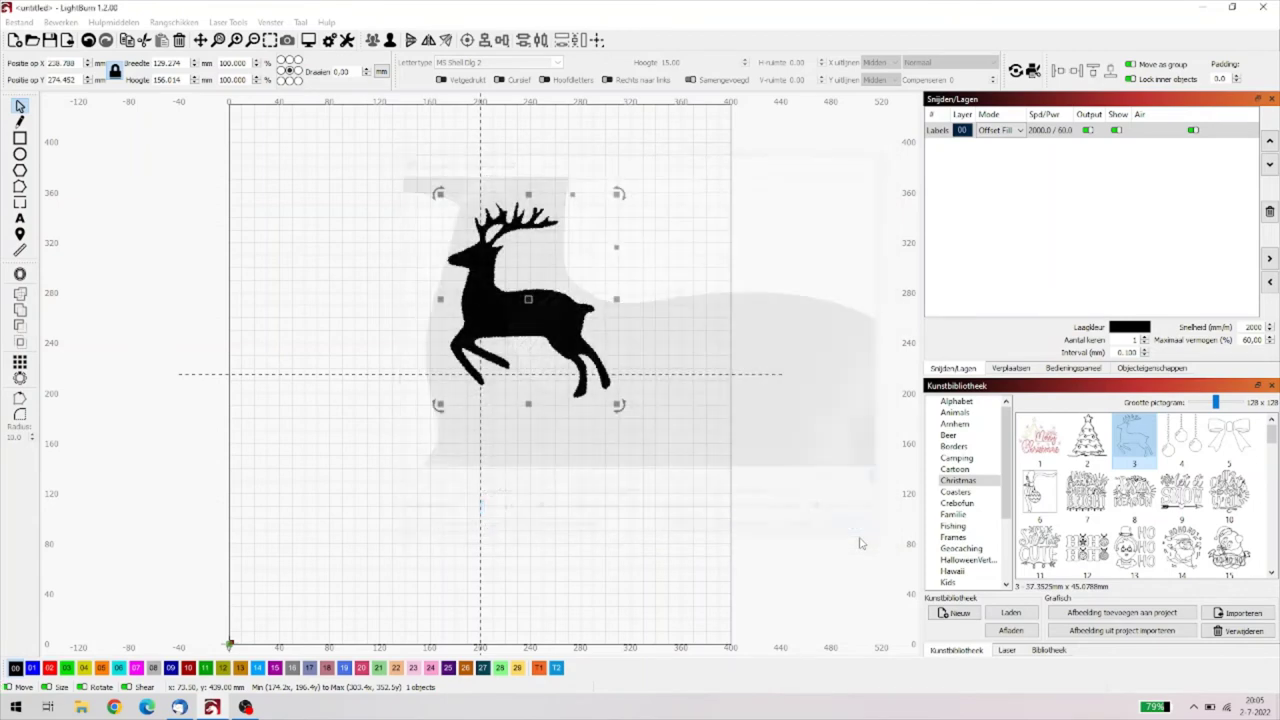
double_click(1041, 135)
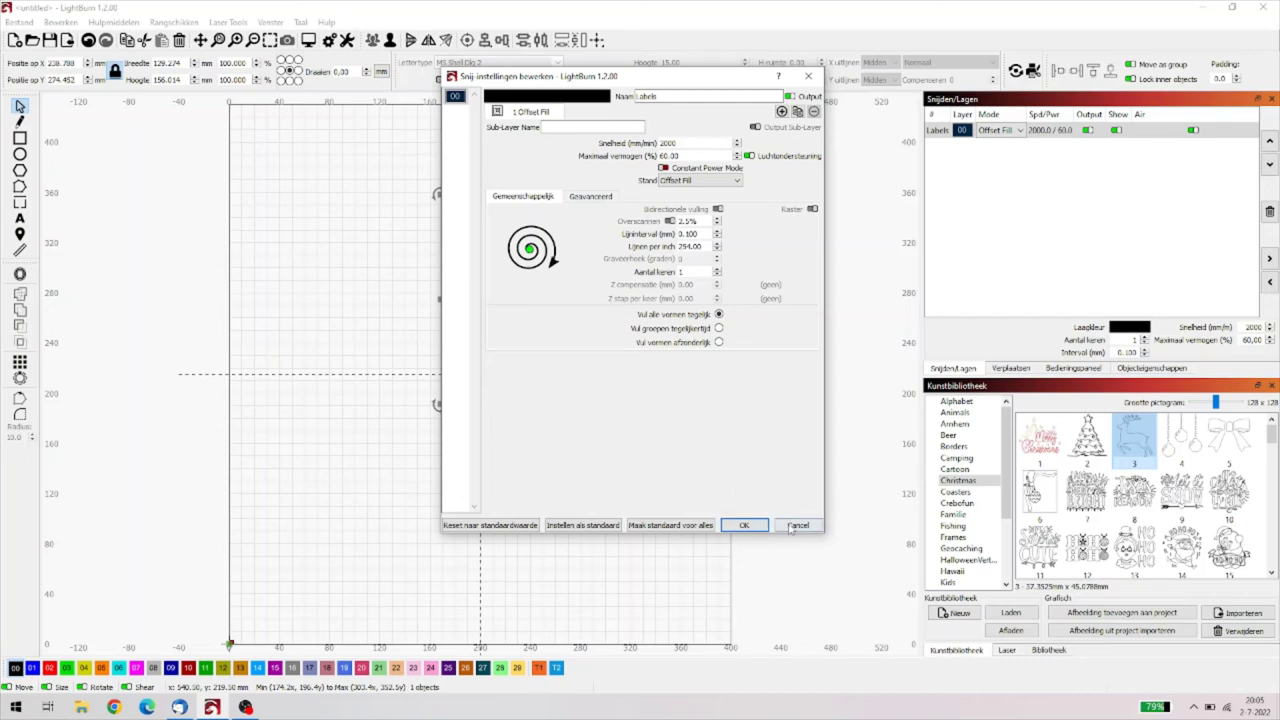
click(745, 524)
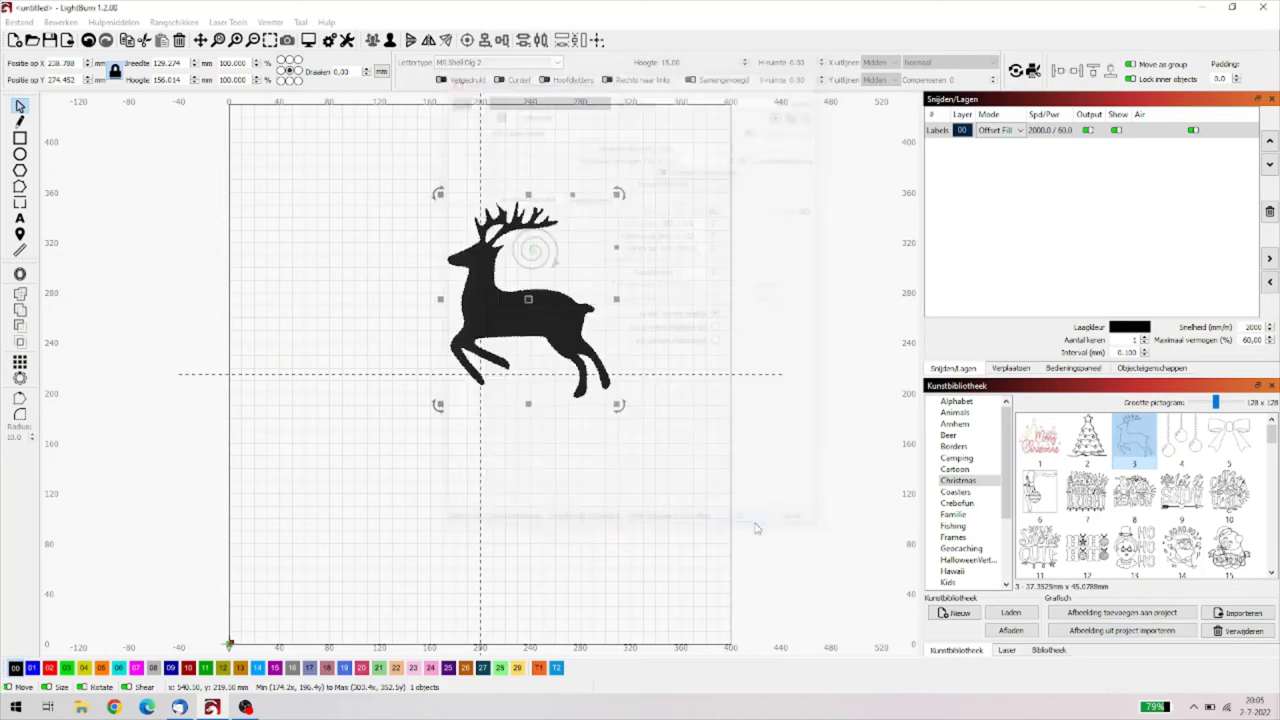
- Delete the reindeer and add the text "Test" to the workspace
click(399, 246)
key(ctrl+a)
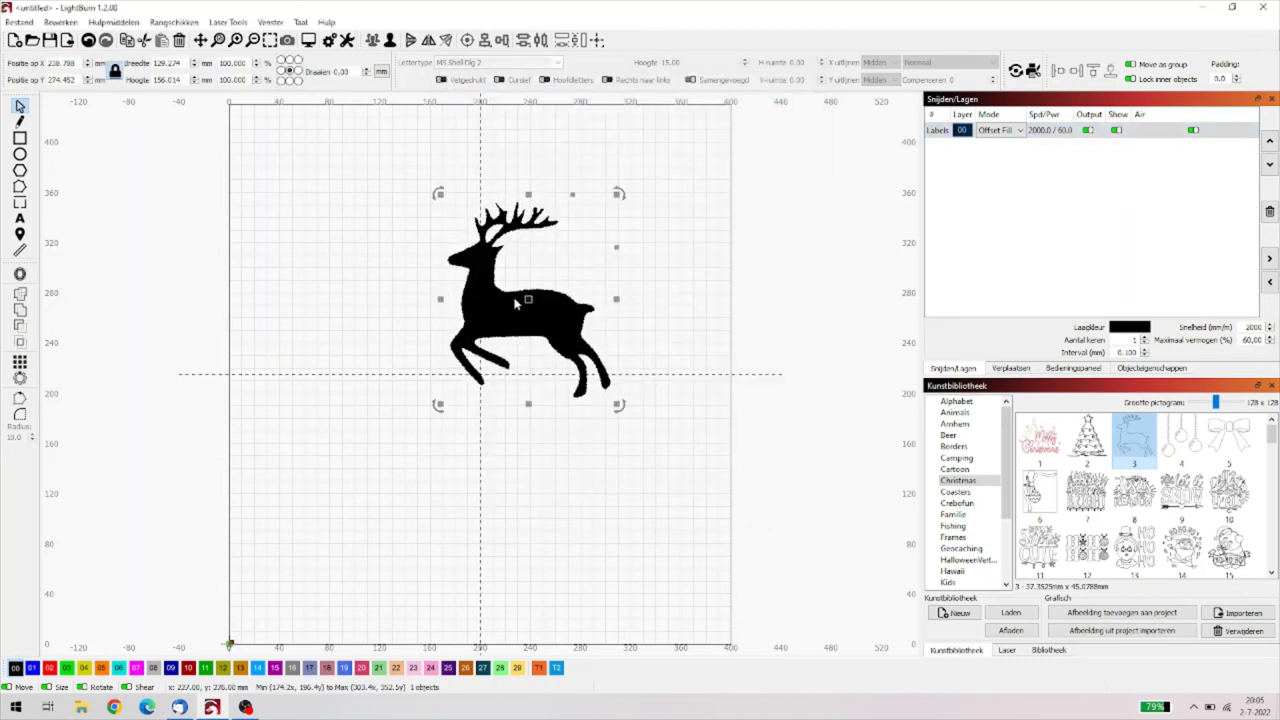
key(Delete)
click(20, 218)
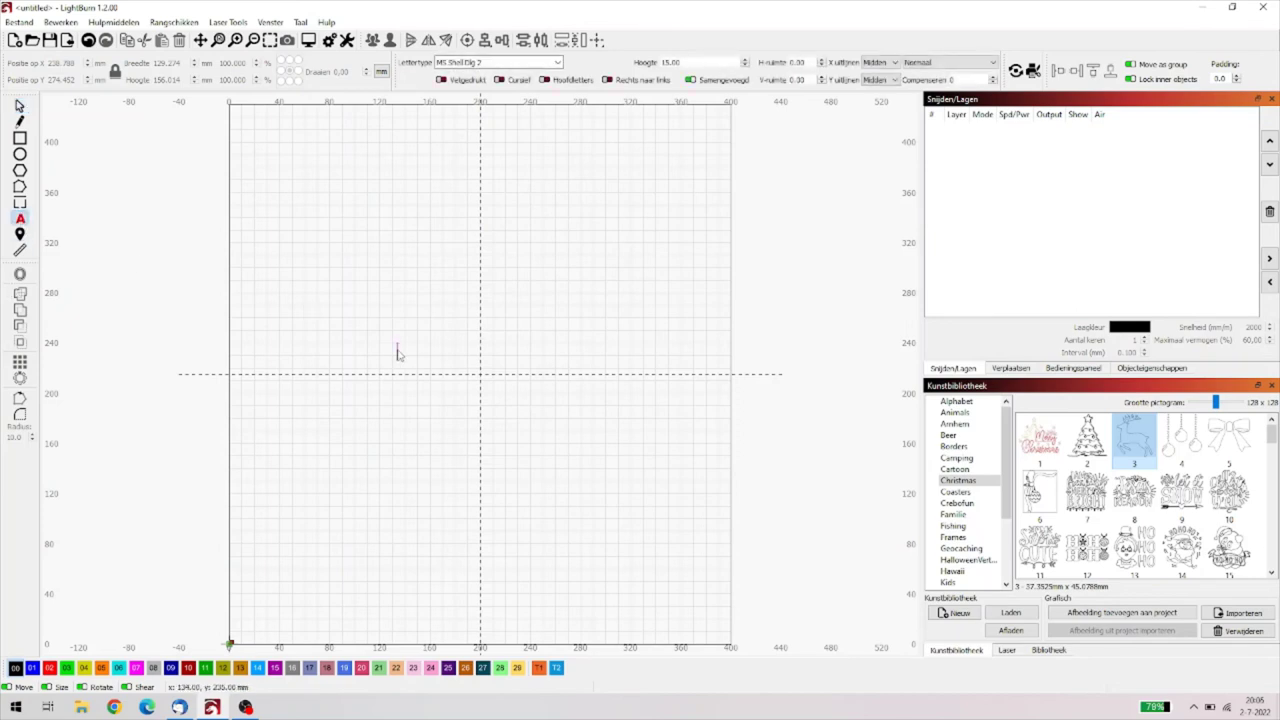
text(Test)
key(Escape)
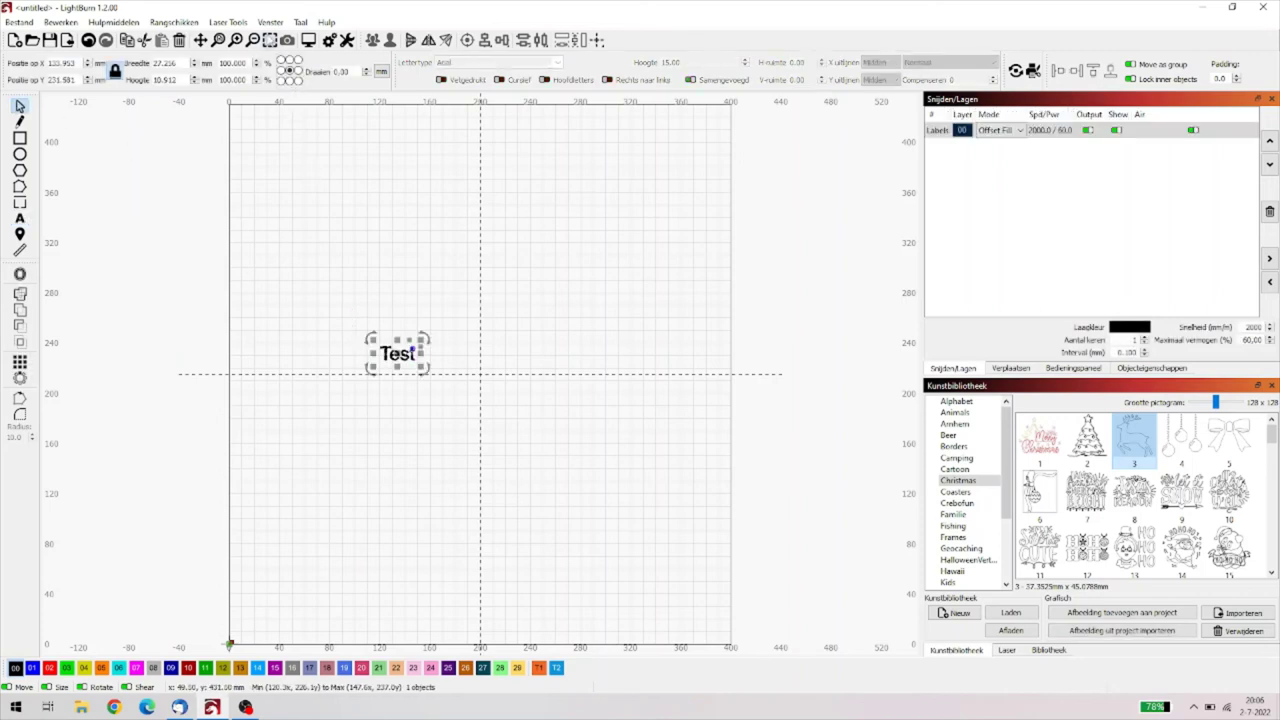
- Switch the text layer's mode to Fill and name its sub-layer "Vullen"
click(270, 40)
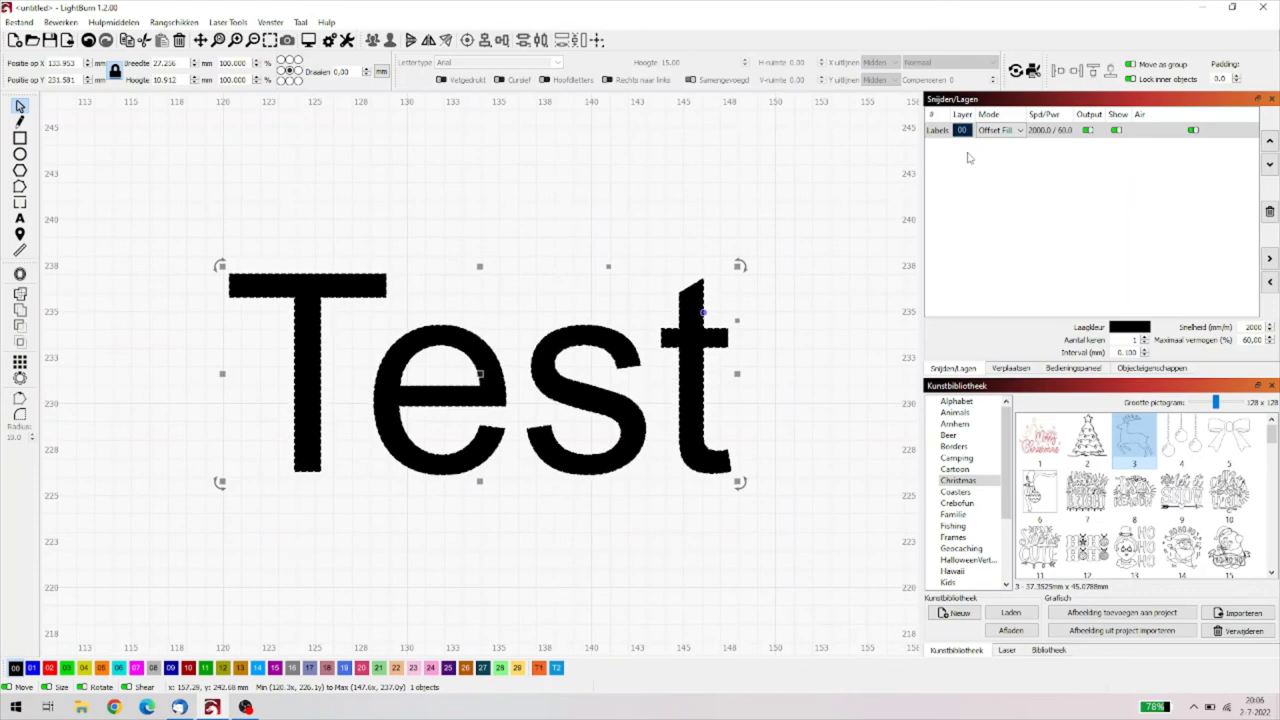
click(1003, 131)
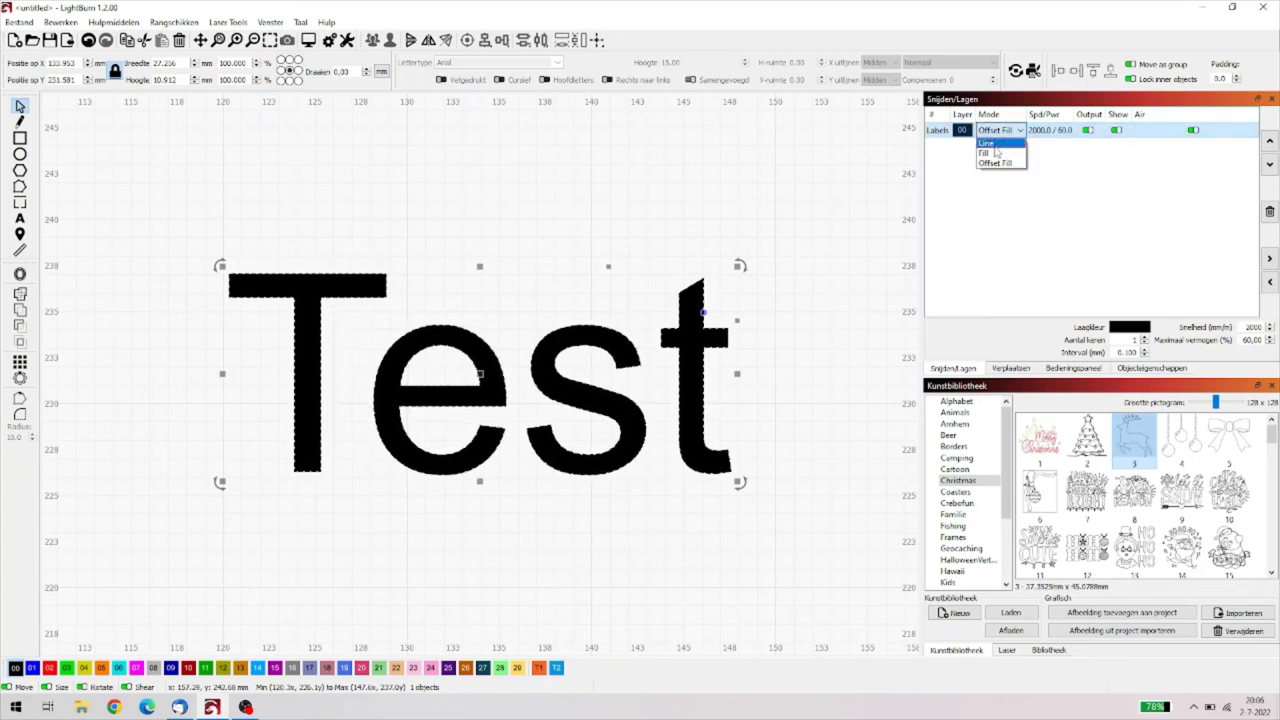
click(1003, 152)
double_click(1042, 132)
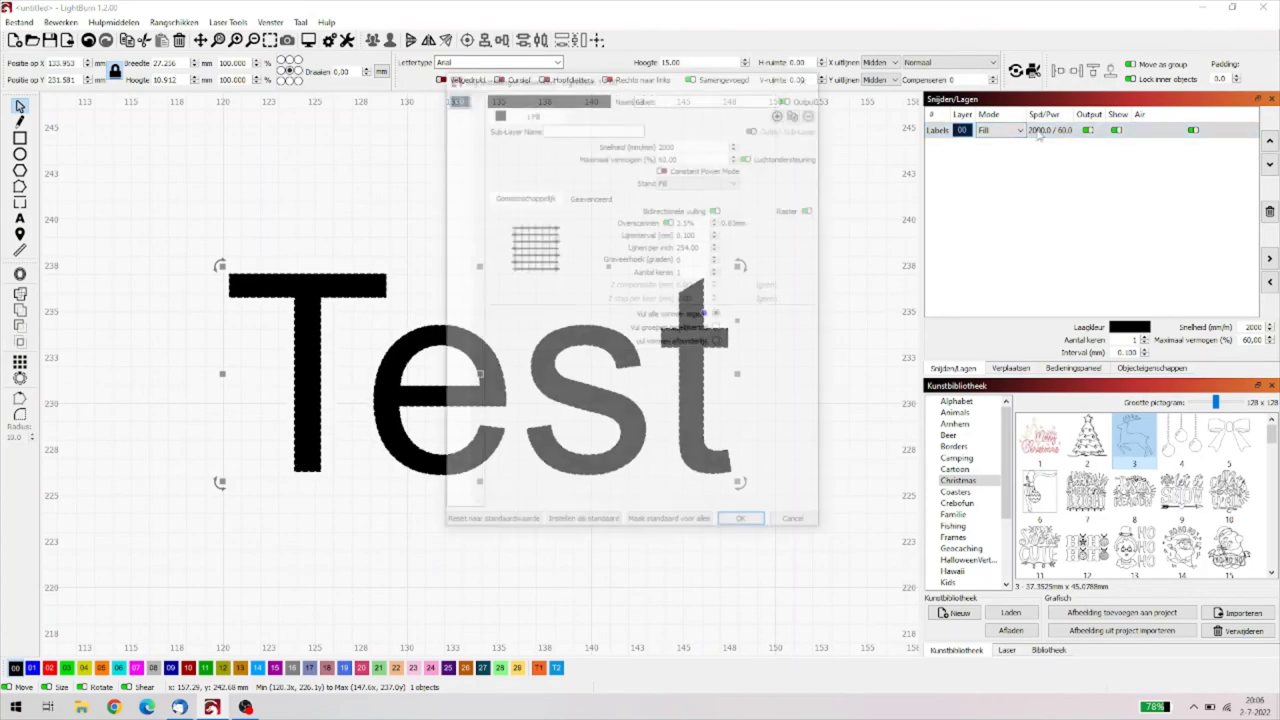
click(557, 128)
text(Vullen)
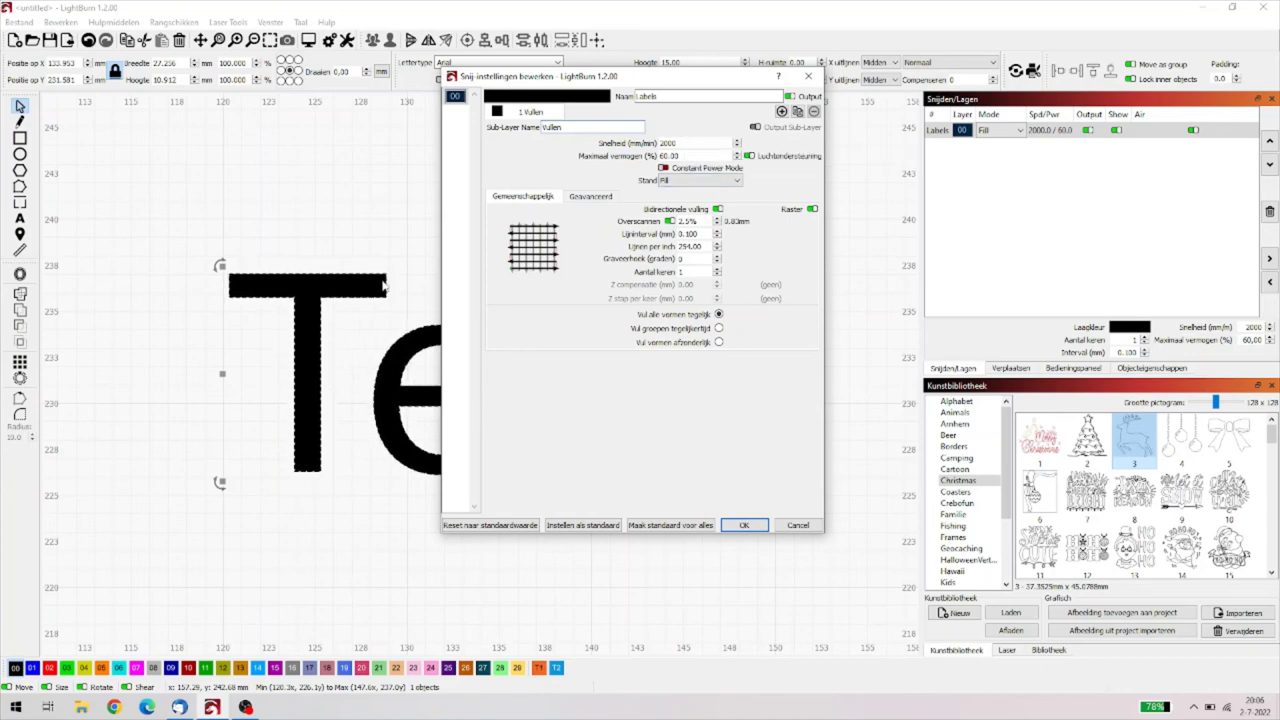
- Add a second sub-layer in Line mode named "Lijn", set its speed to 4000 mm/min, and apply the settings
click(782, 112)
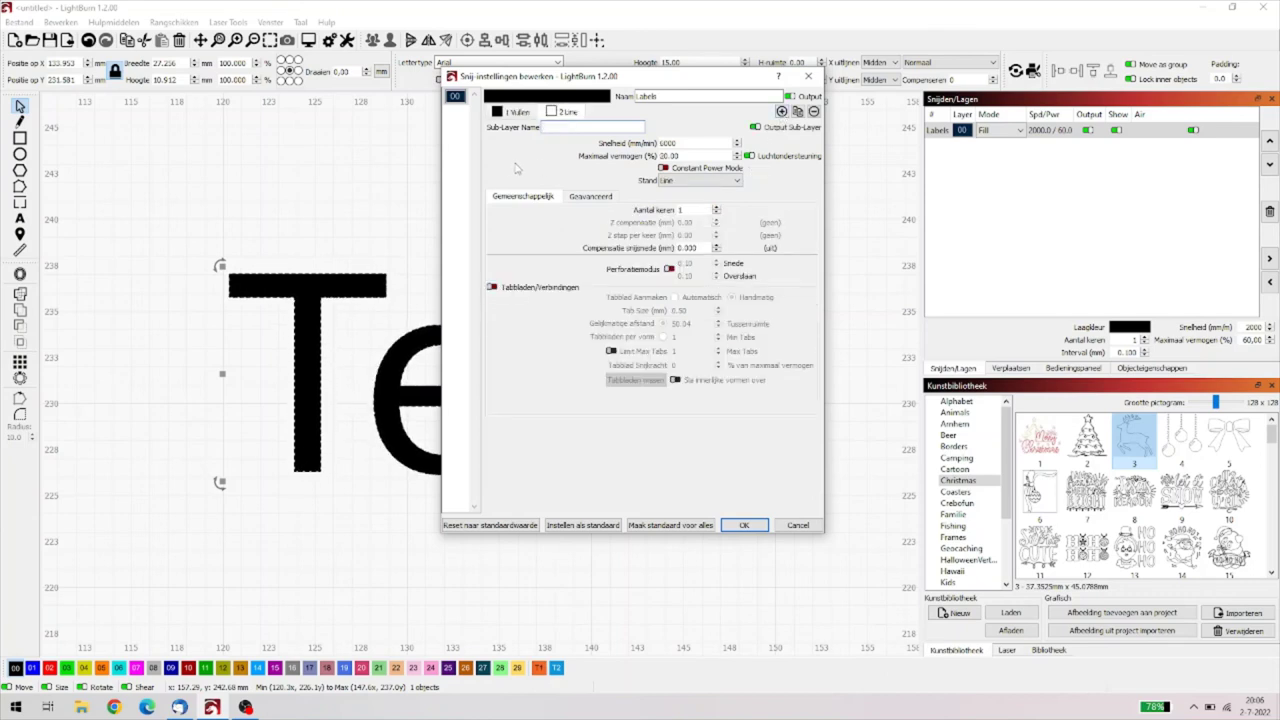
text(Lijn)
drag(684, 143, 657, 143)
text(4)
drag(681, 156, 644, 156)
click(742, 526)
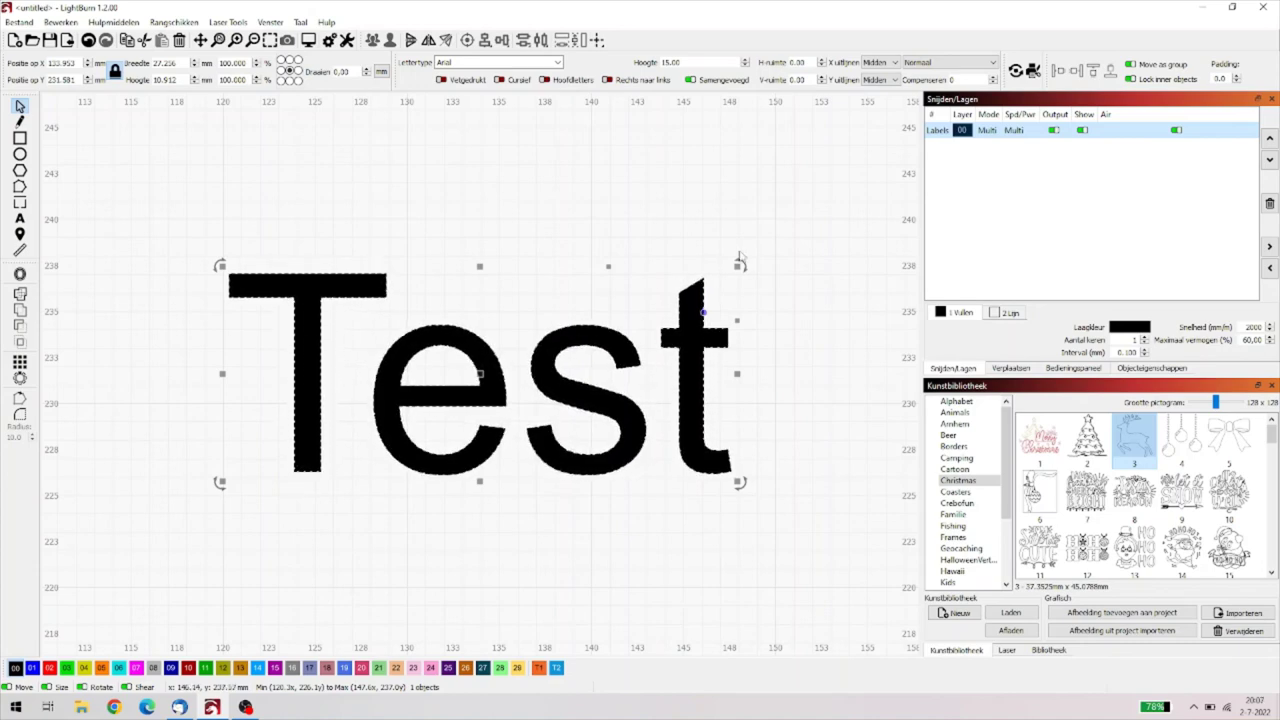
- Remove the "Vullen" sub-layer, clear the remaining Line sub-layer's name, and apply the settings
double_click(1013, 133)
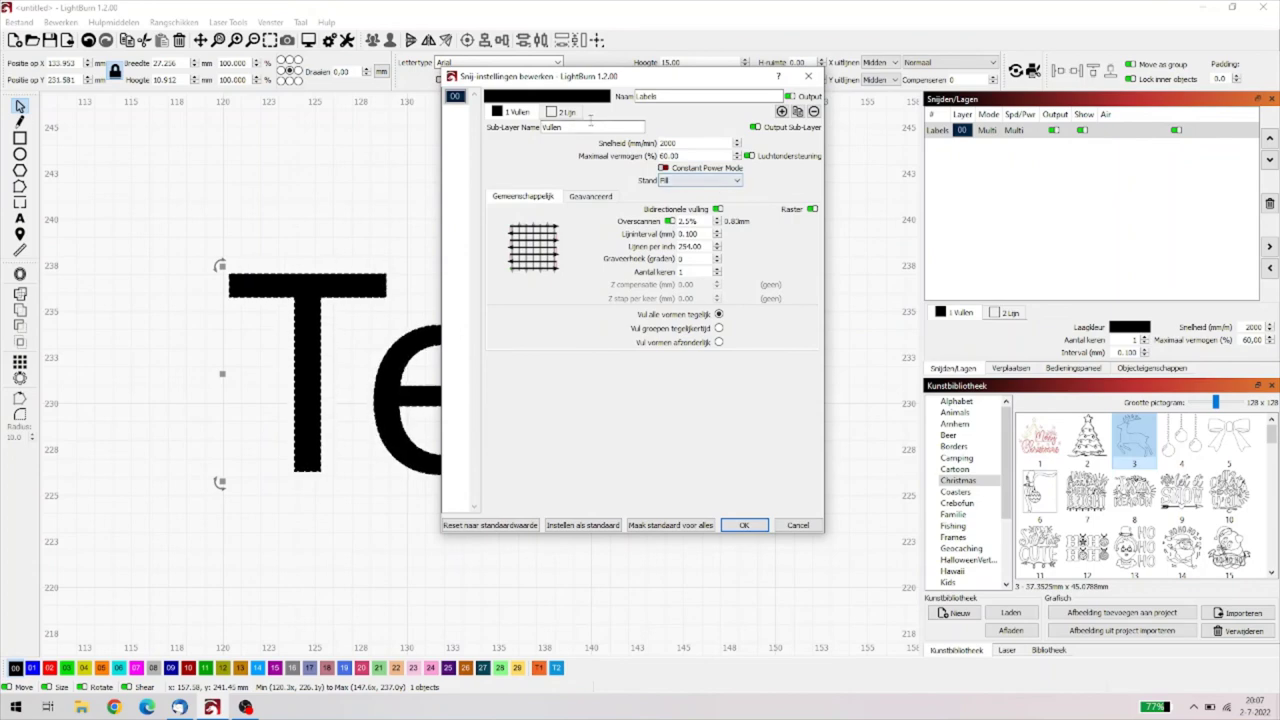
click(814, 112)
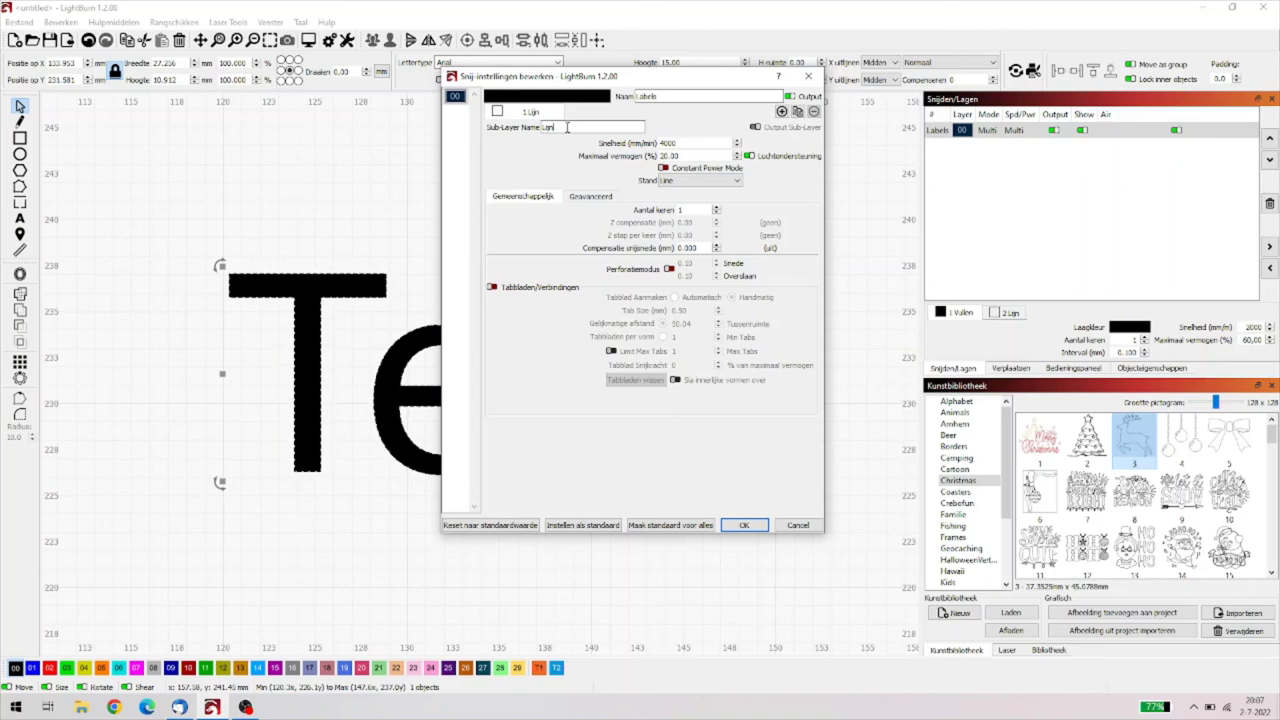
key(BackSpace)
click(750, 528)
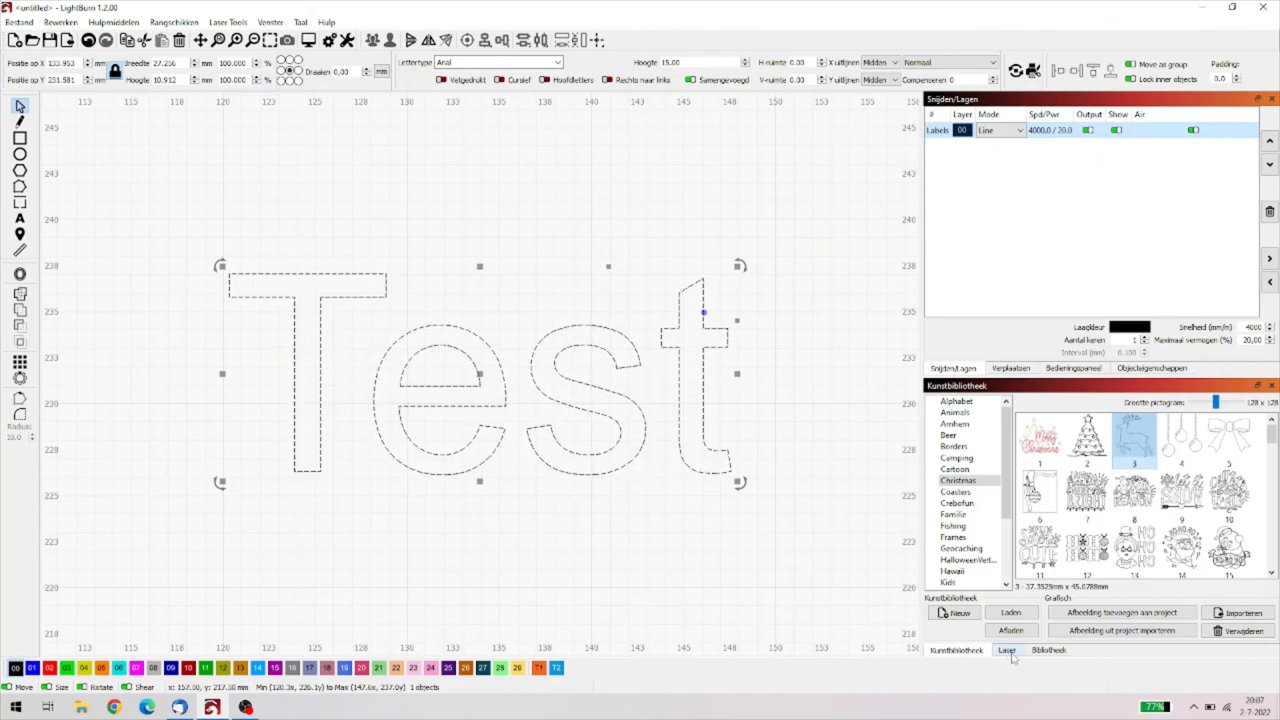
- Assign the "Cutting" preset for 3.00mm "Timmerhout 3mm Gamma 6,49" from the material library to the text's layer
click(1049, 651)
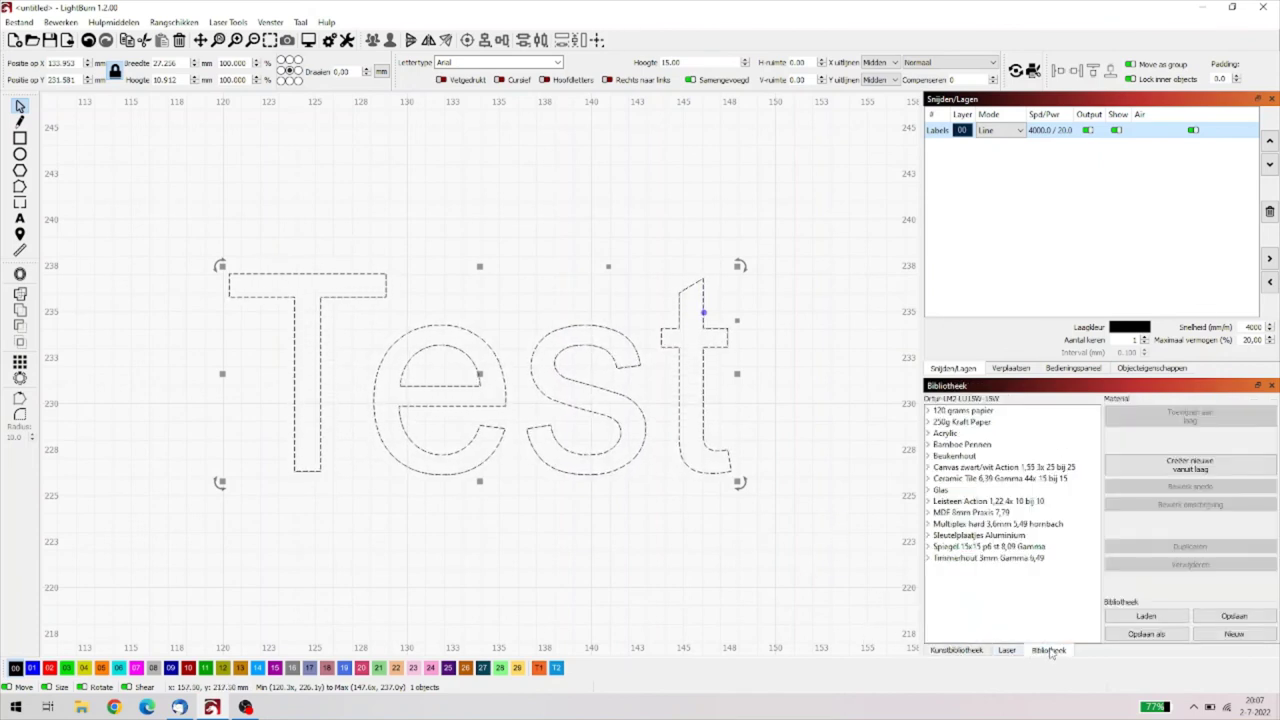
click(962, 456)
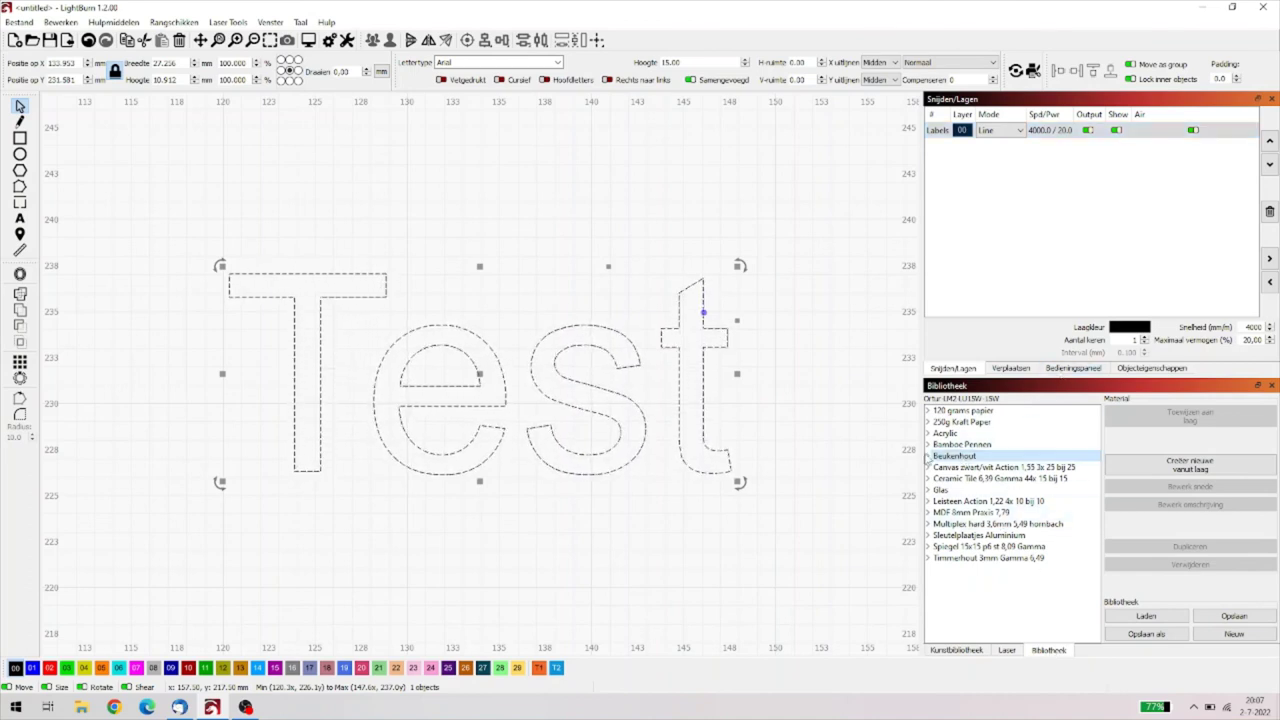
click(928, 457)
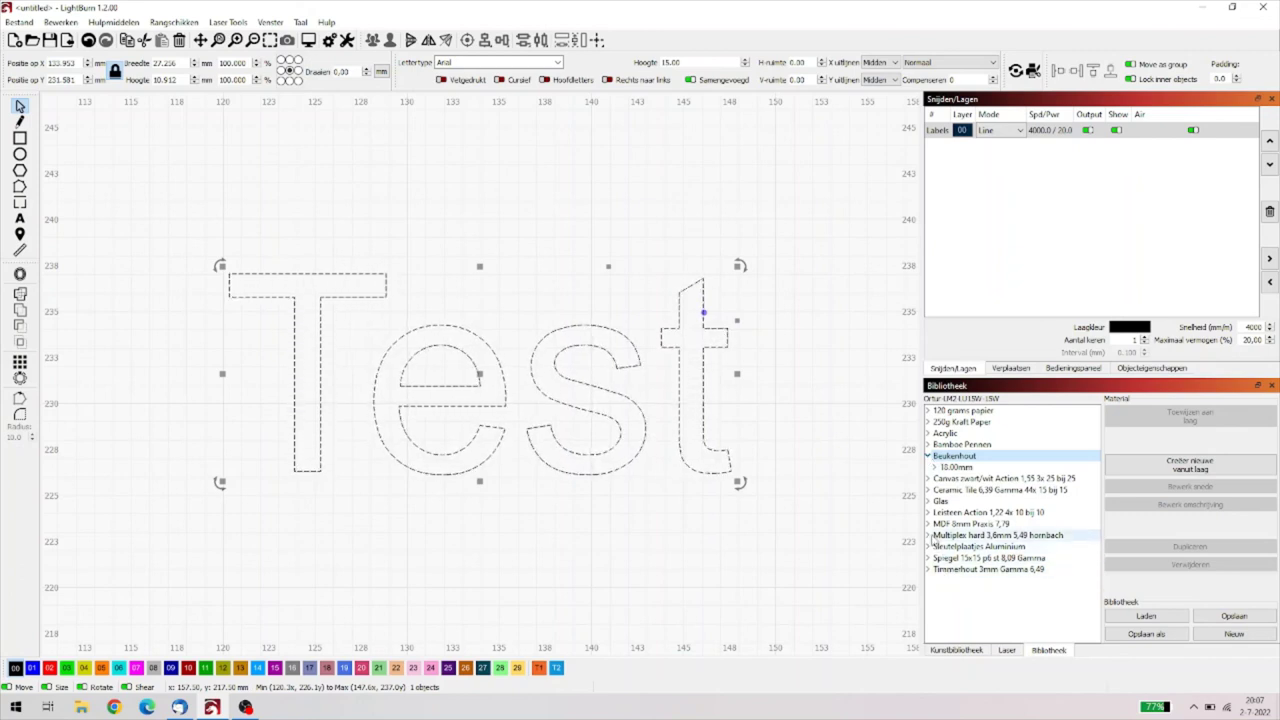
click(928, 569)
click(934, 581)
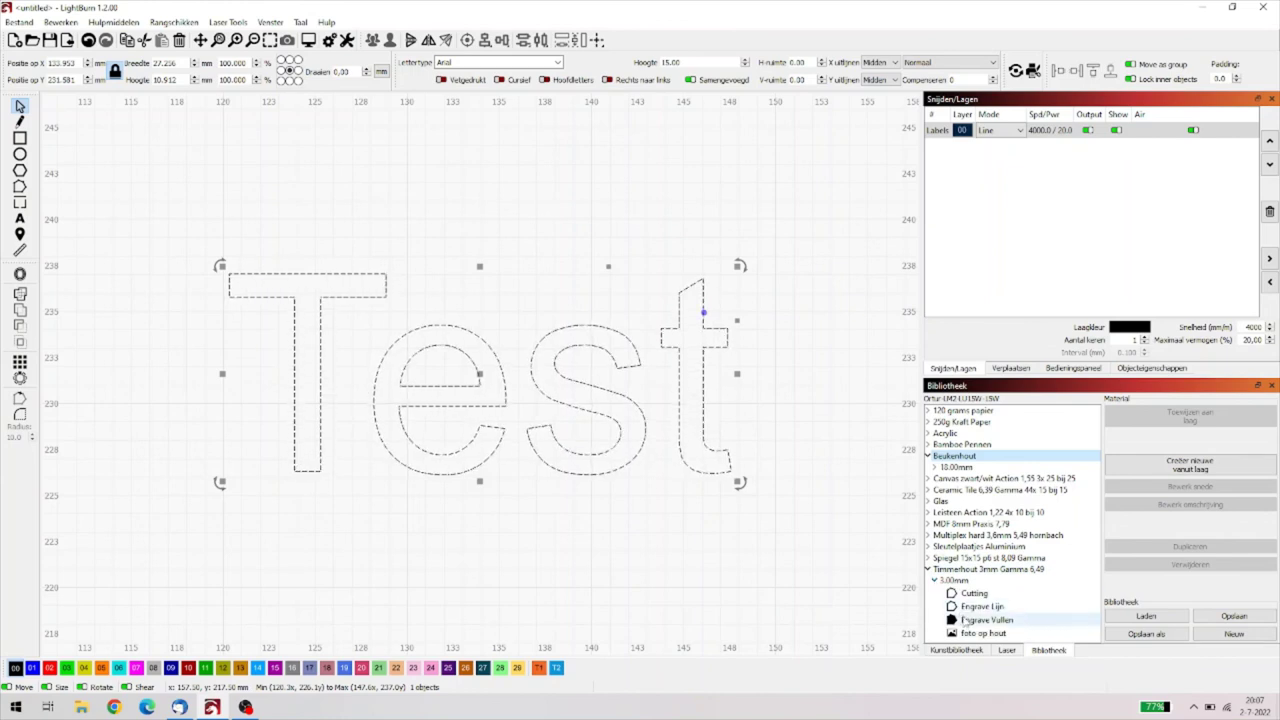
click(990, 593)
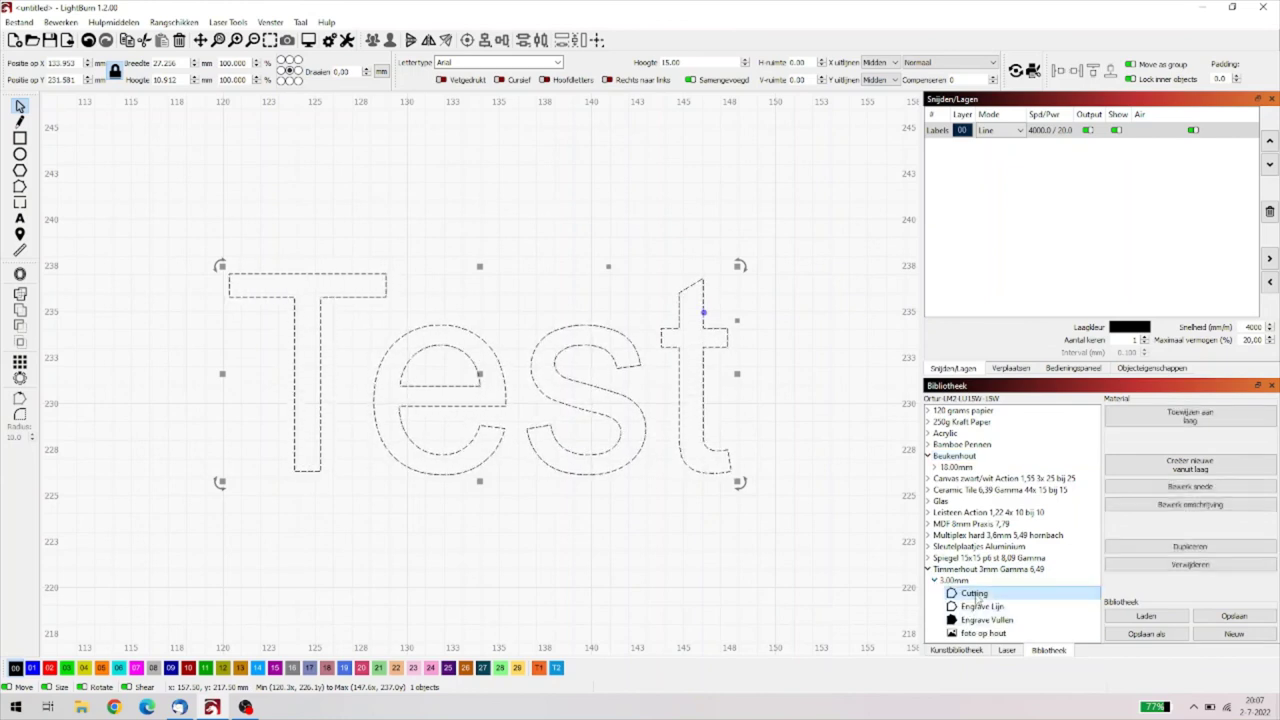
click(1189, 420)
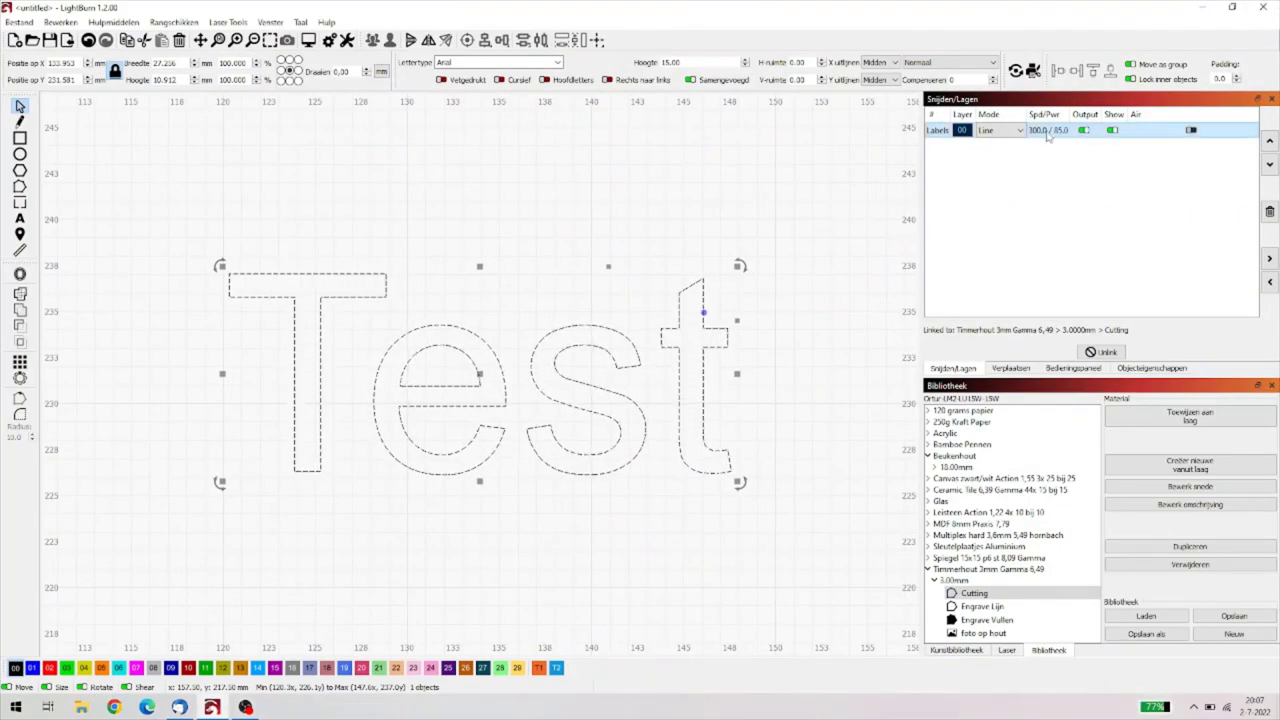
- Review the linked layer's cut settings, then unlink the layer from the material library preset
double_click(1048, 133)
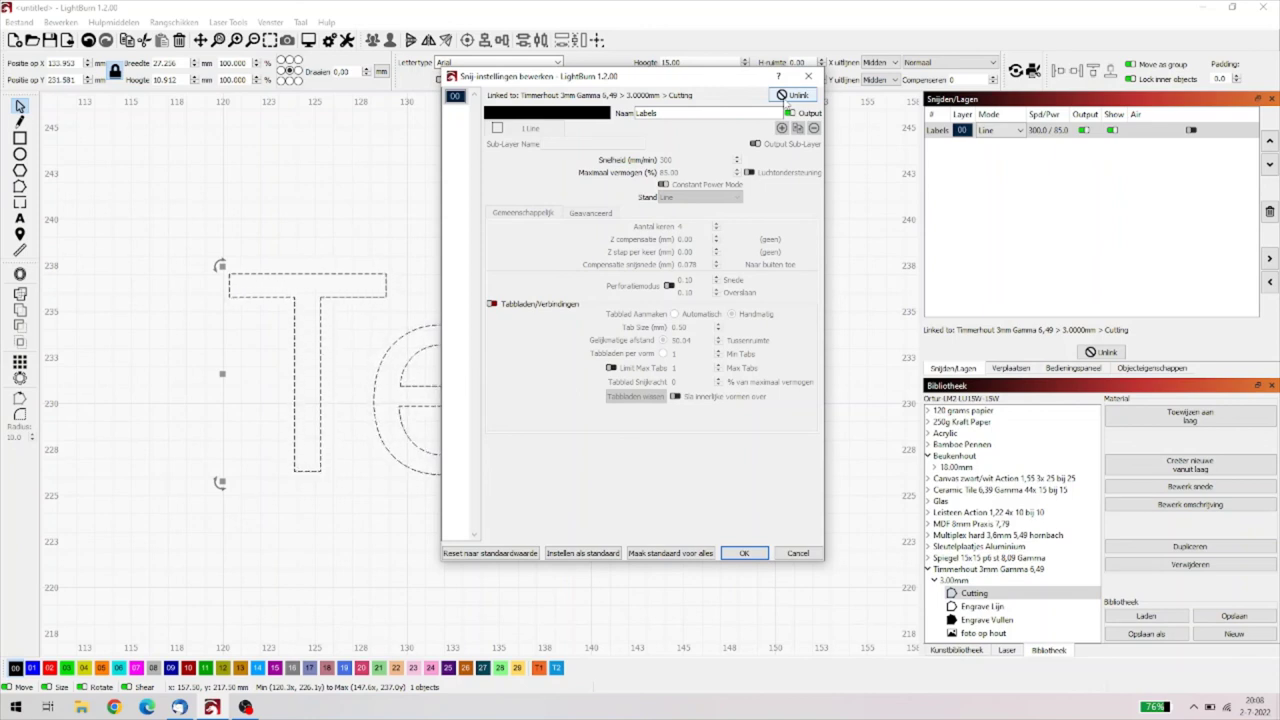
click(743, 553)
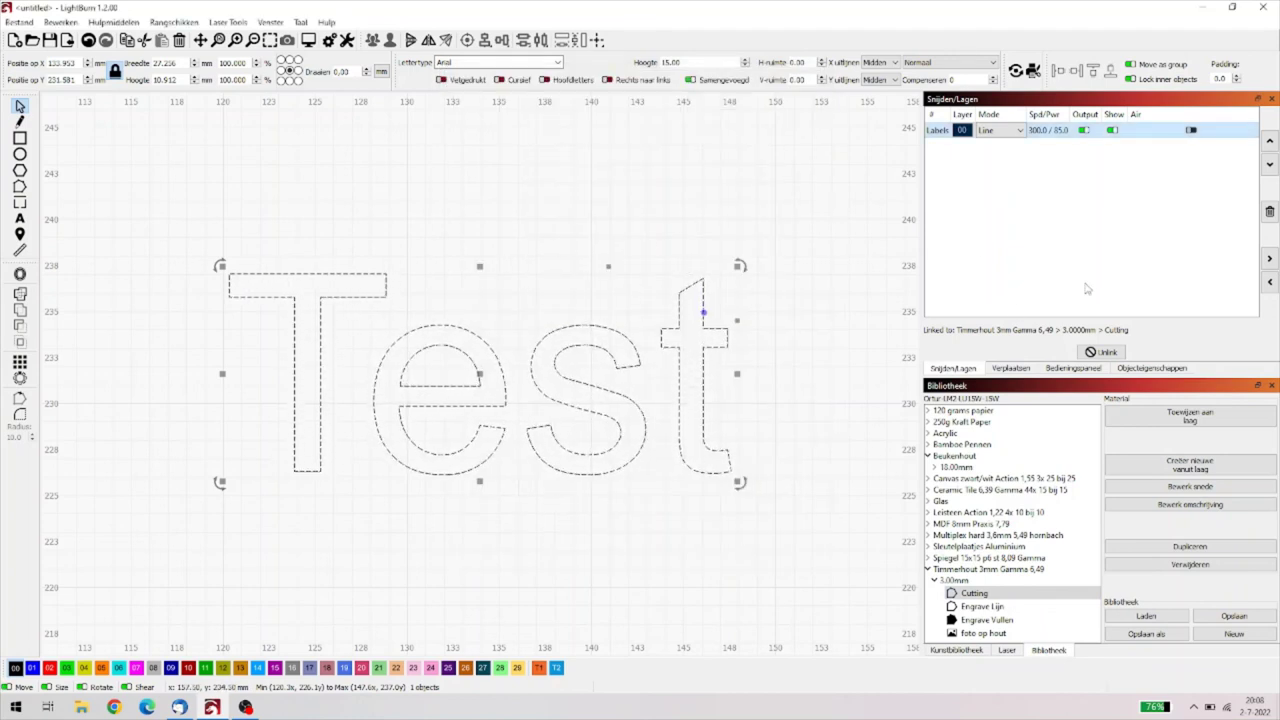
click(1103, 352)
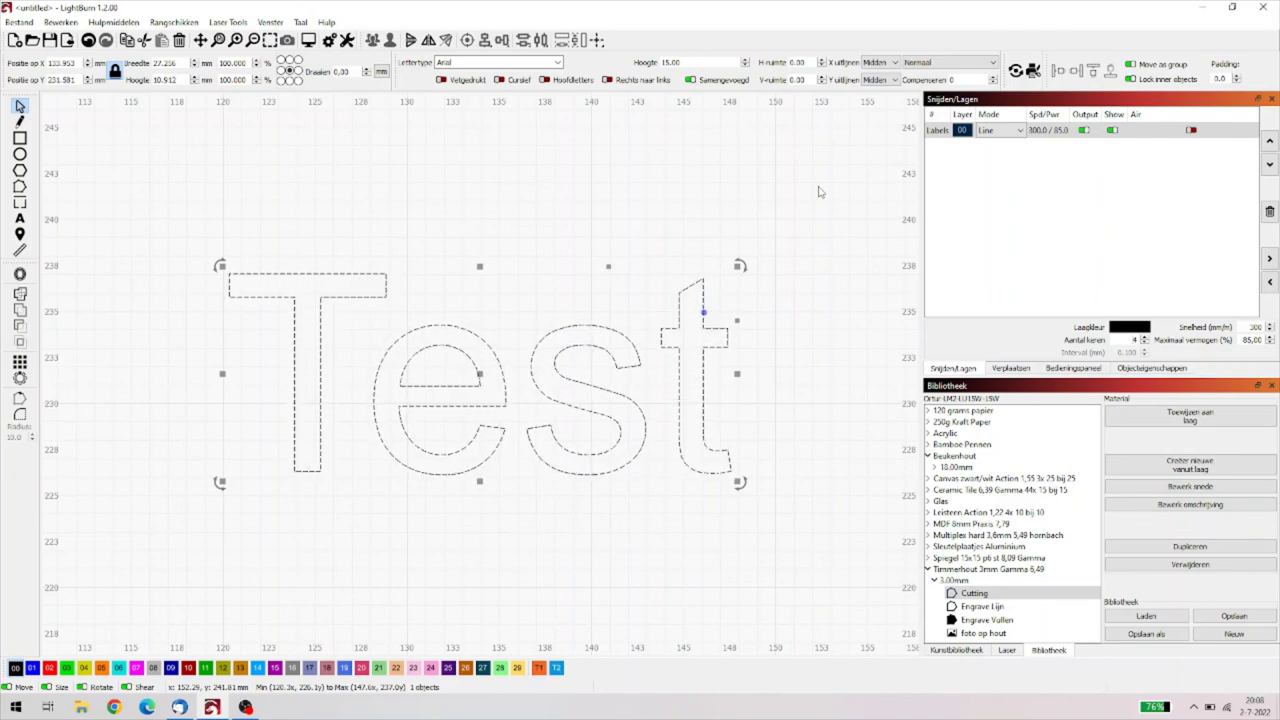
- Delete the "Test" text from the workspace
click(668, 176)
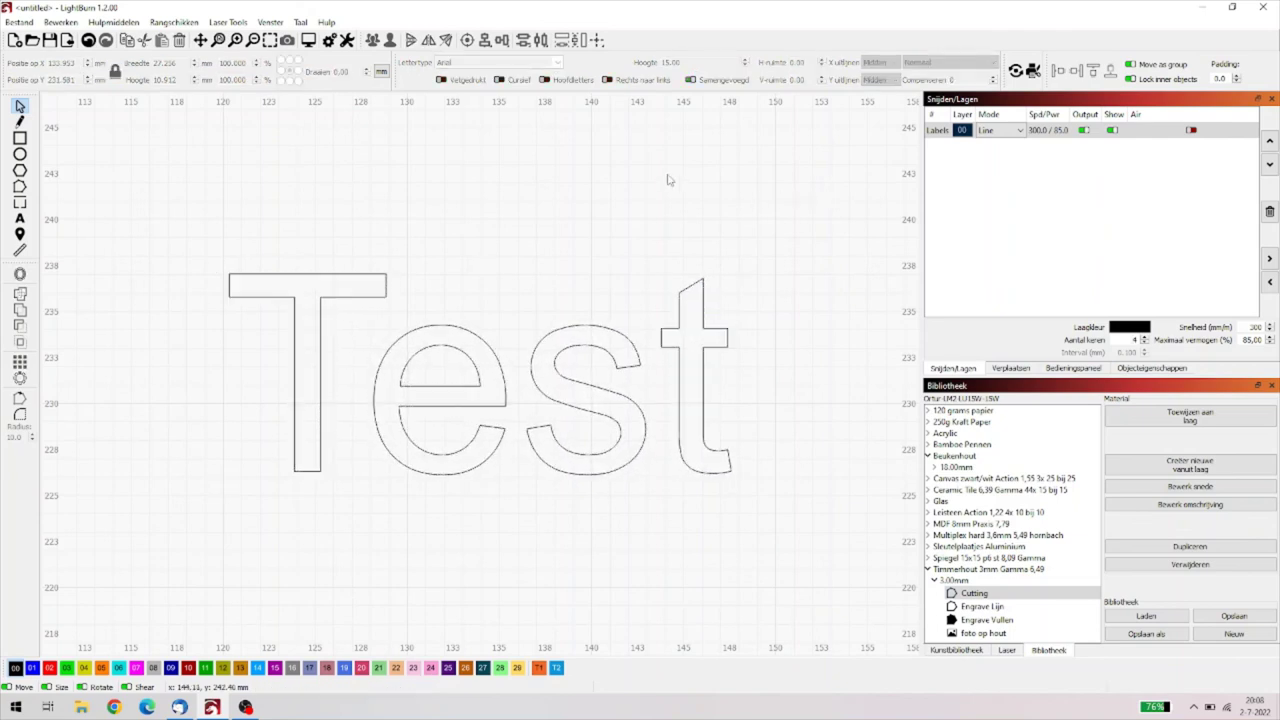
click(386, 292)
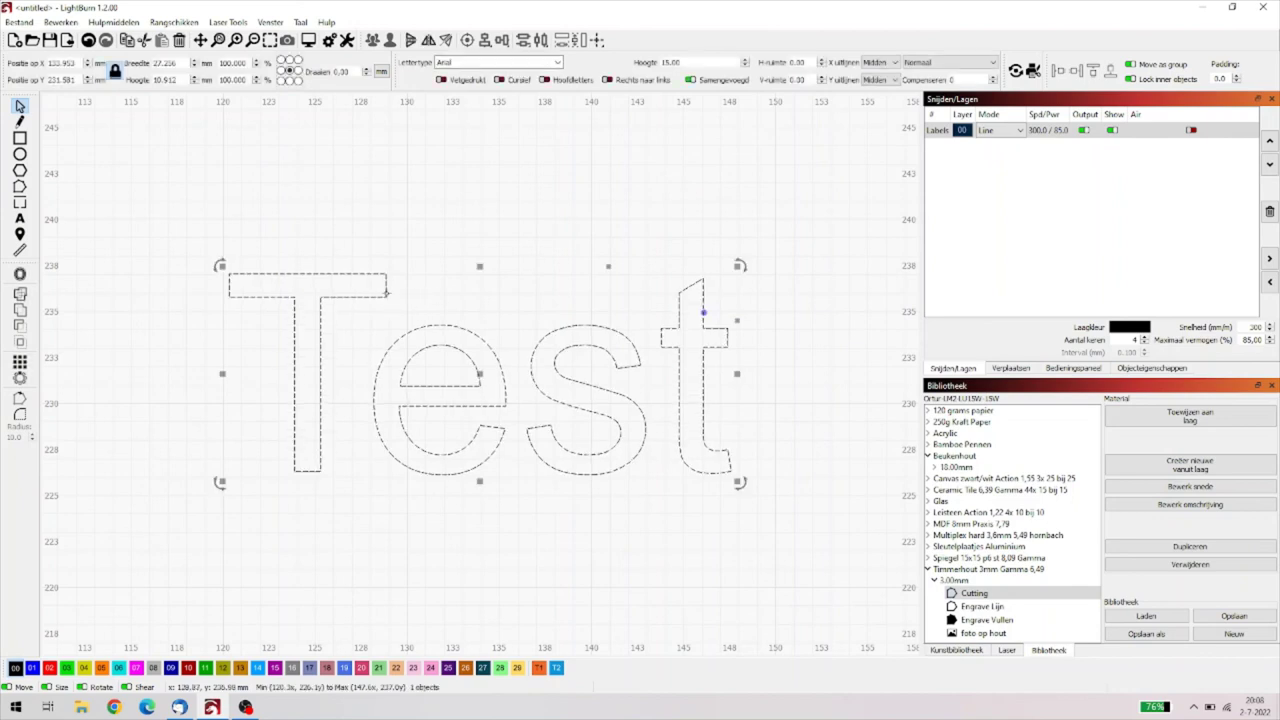
key(Delete)
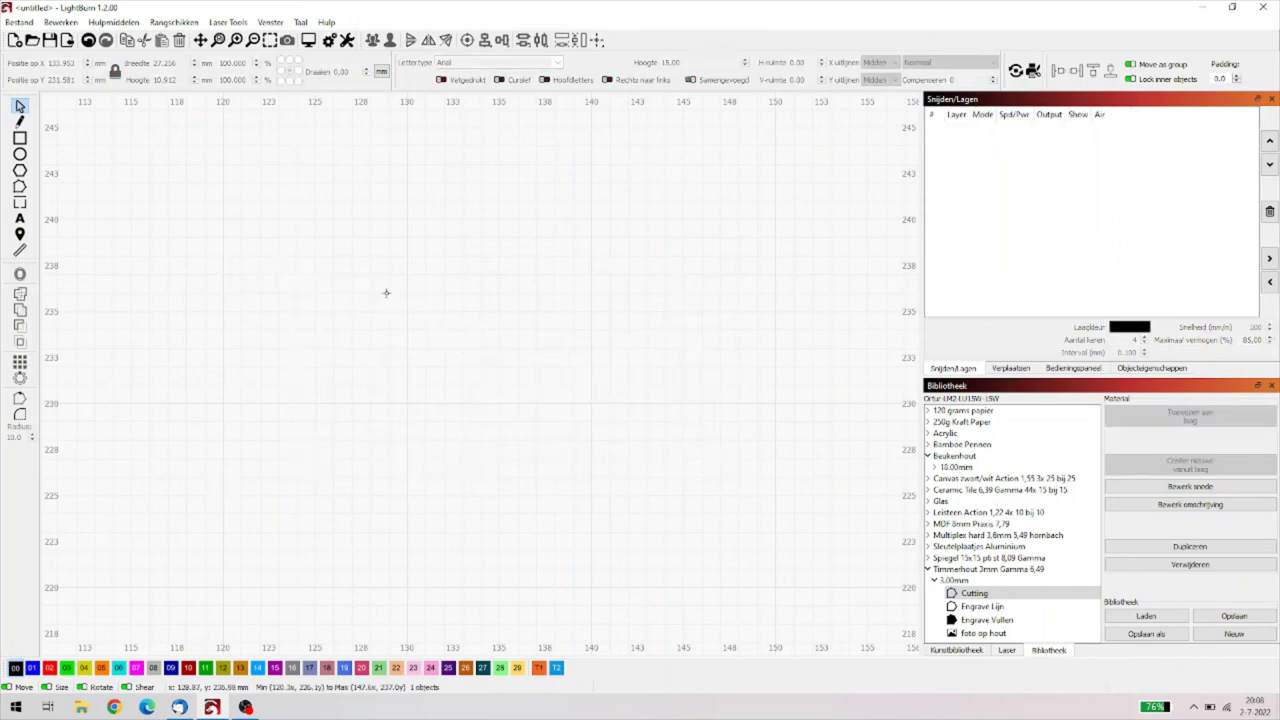